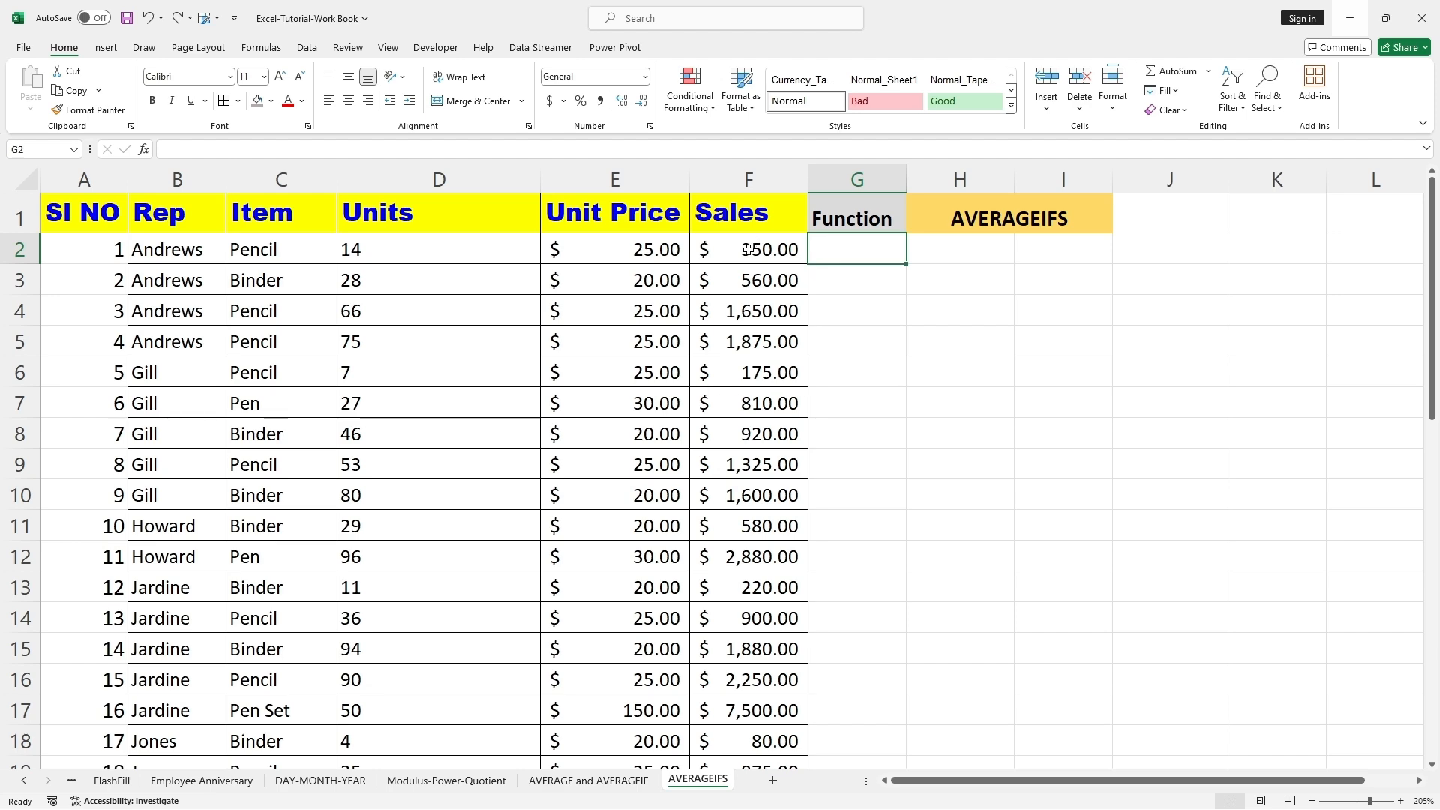
scroll(730, 661, down, 7)
scroll(734, 590, up, 7)
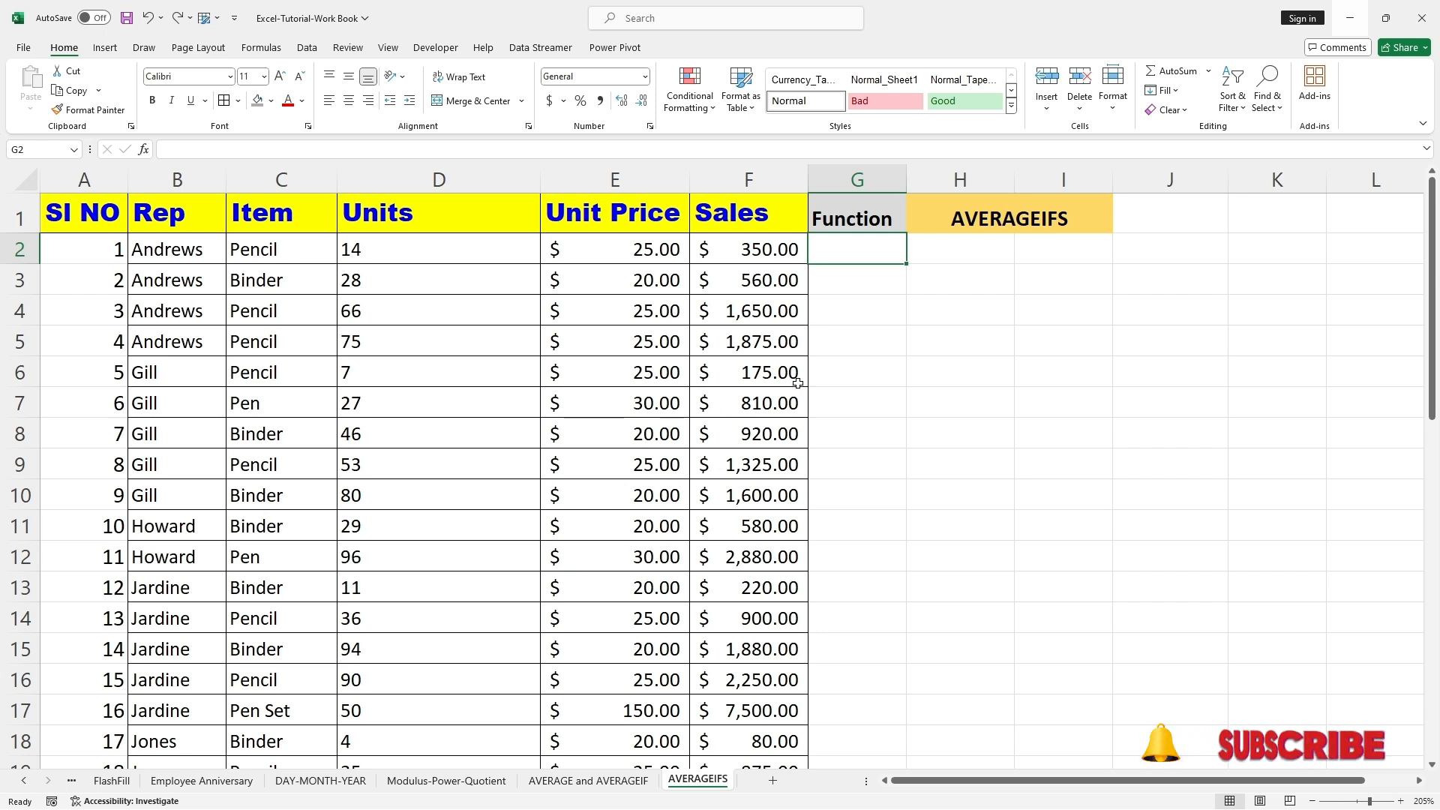
click(776, 252)
drag(777, 251, 777, 526)
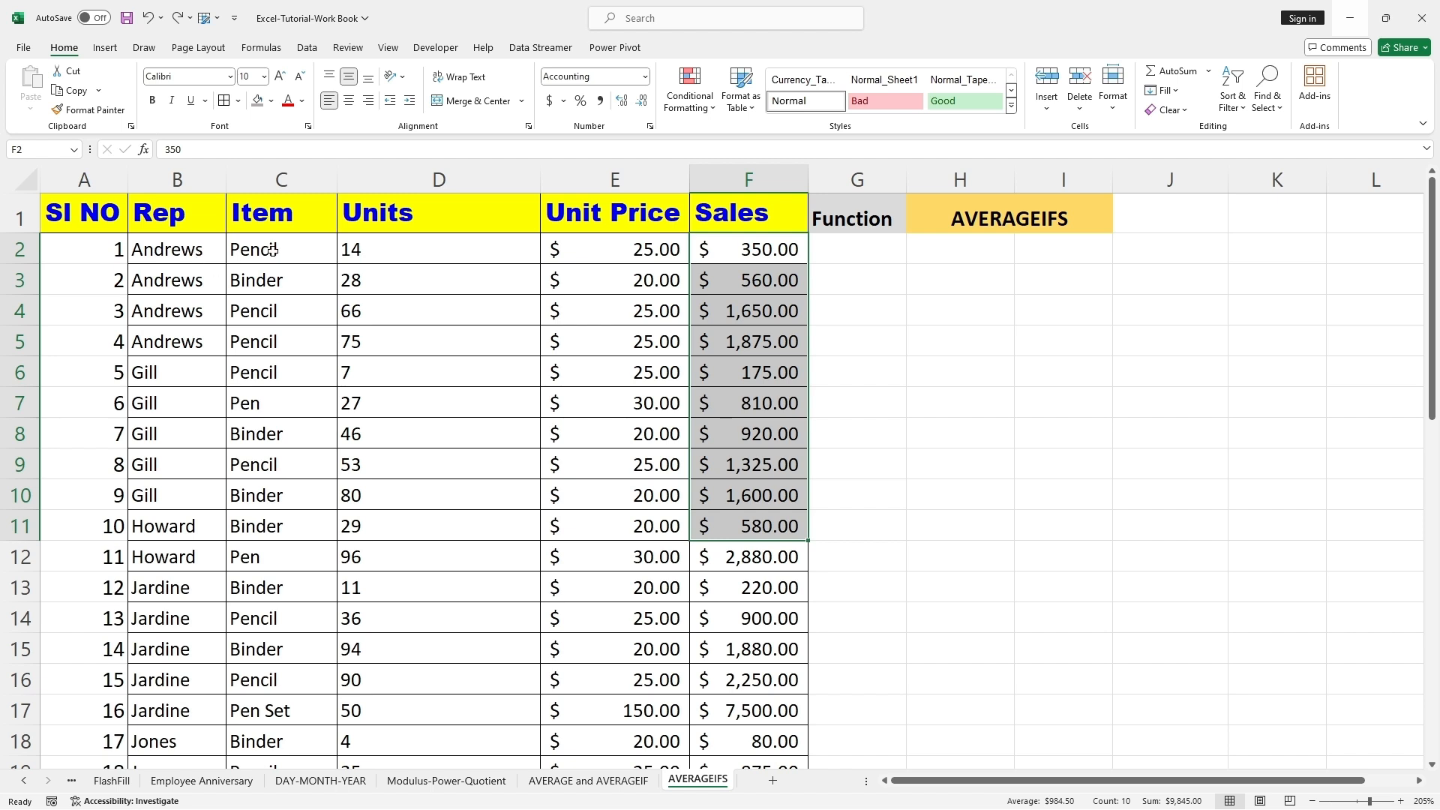
click(1098, 330)
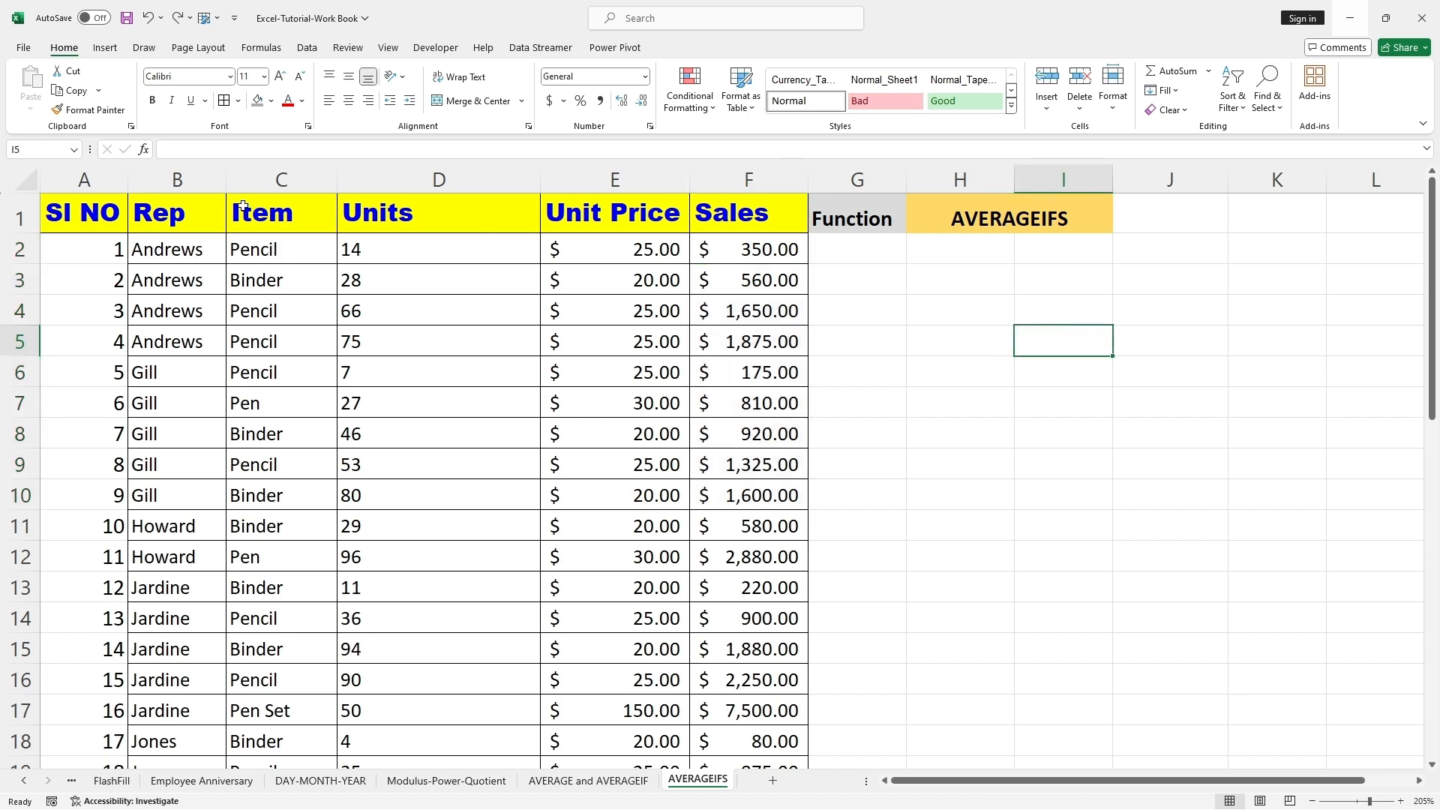
Copy the Rep and Item headers from row 1 into cells H3 and I3
click(168, 215)
key(ctrl+c)
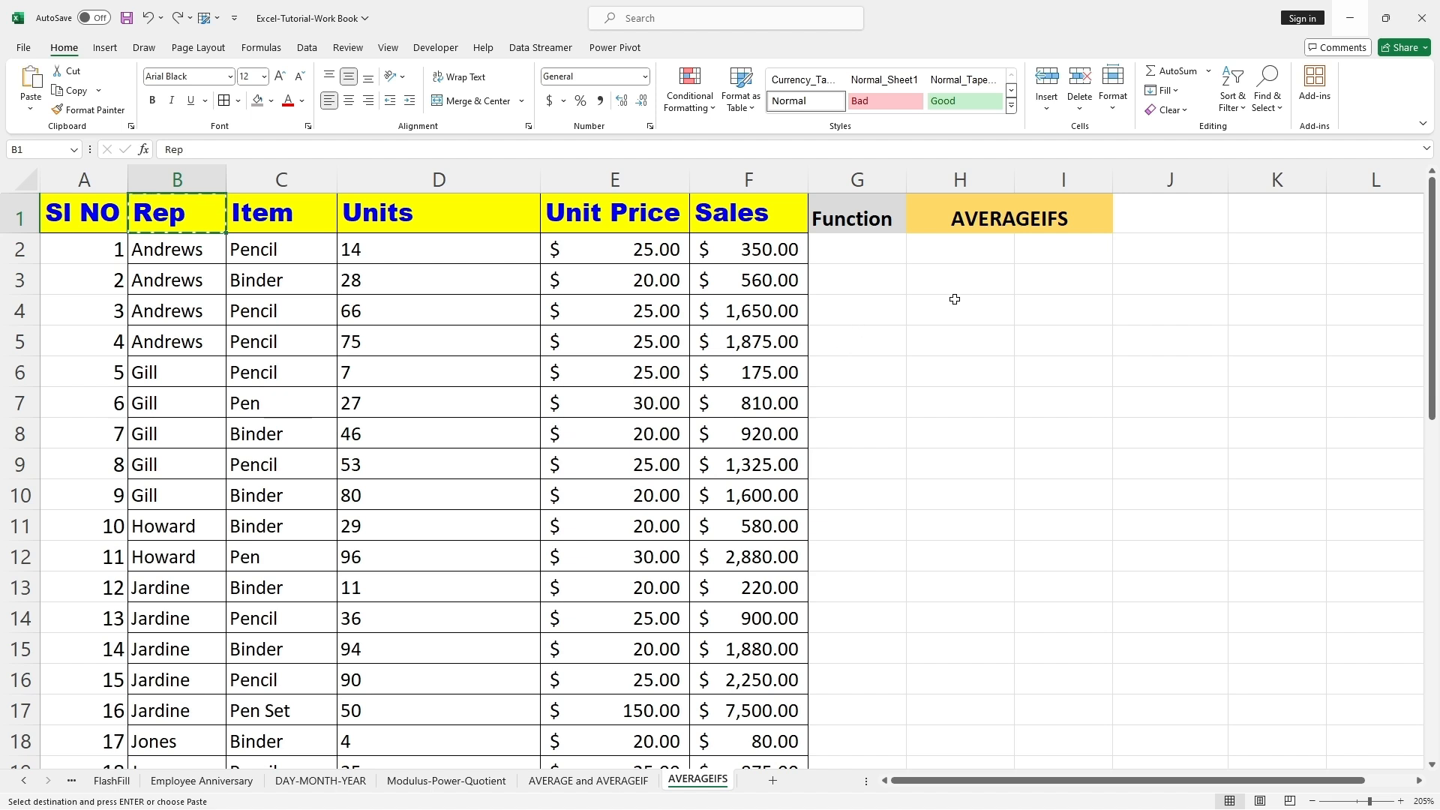
click(940, 300)
key(ctrl+v)
key(Down)
key(Down)
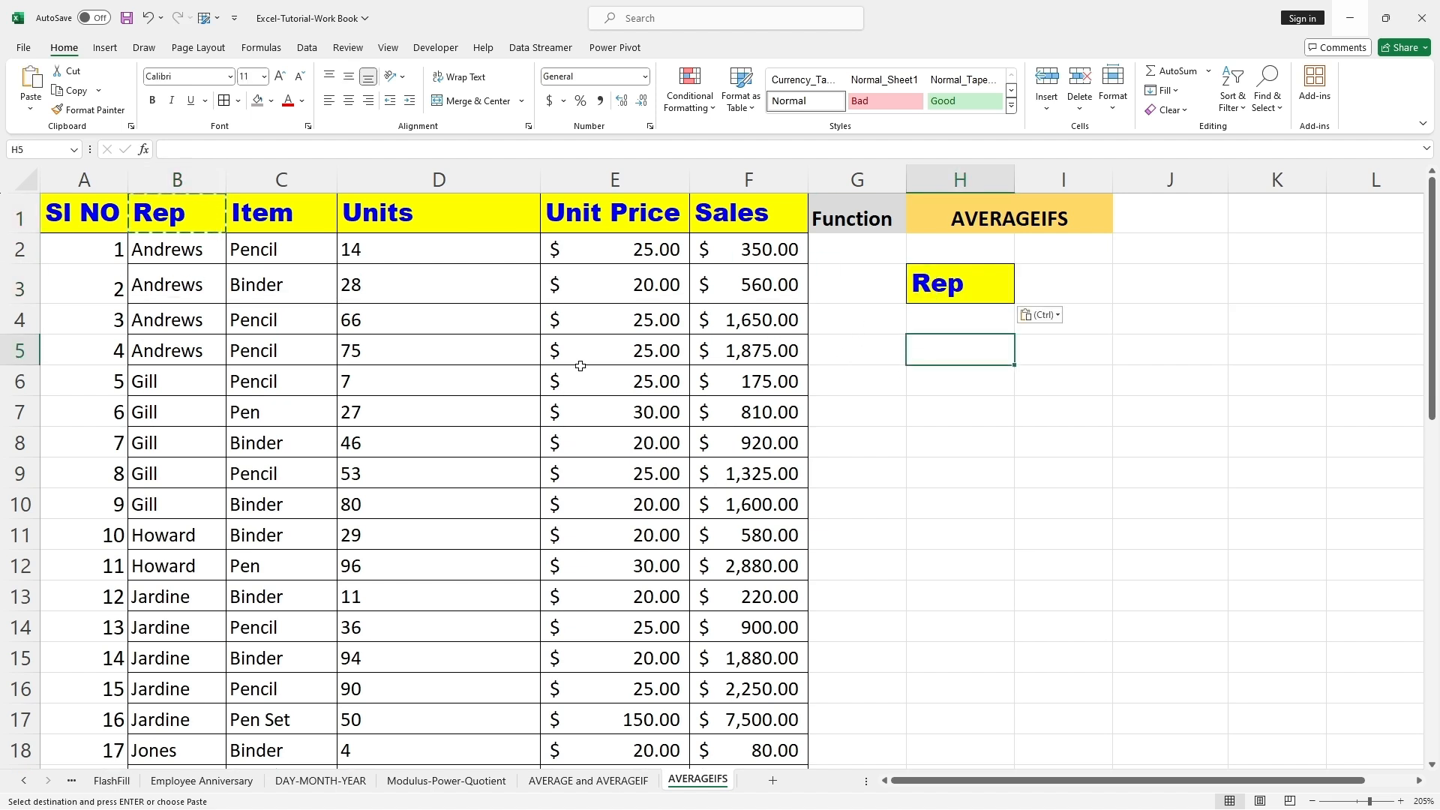
click(282, 225)
key(ctrl+c)
click(1061, 281)
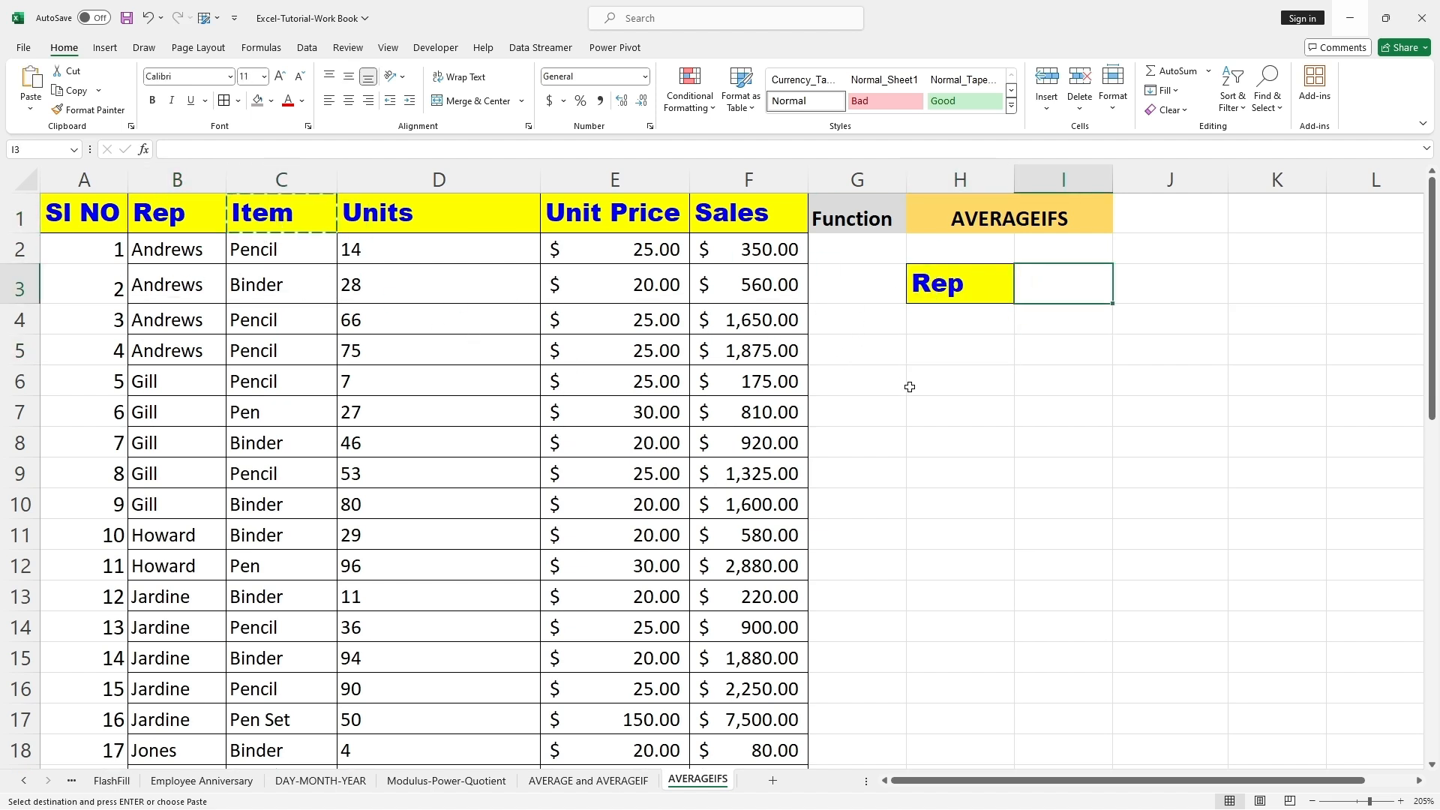
key(ctrl+v)
click(1020, 399)
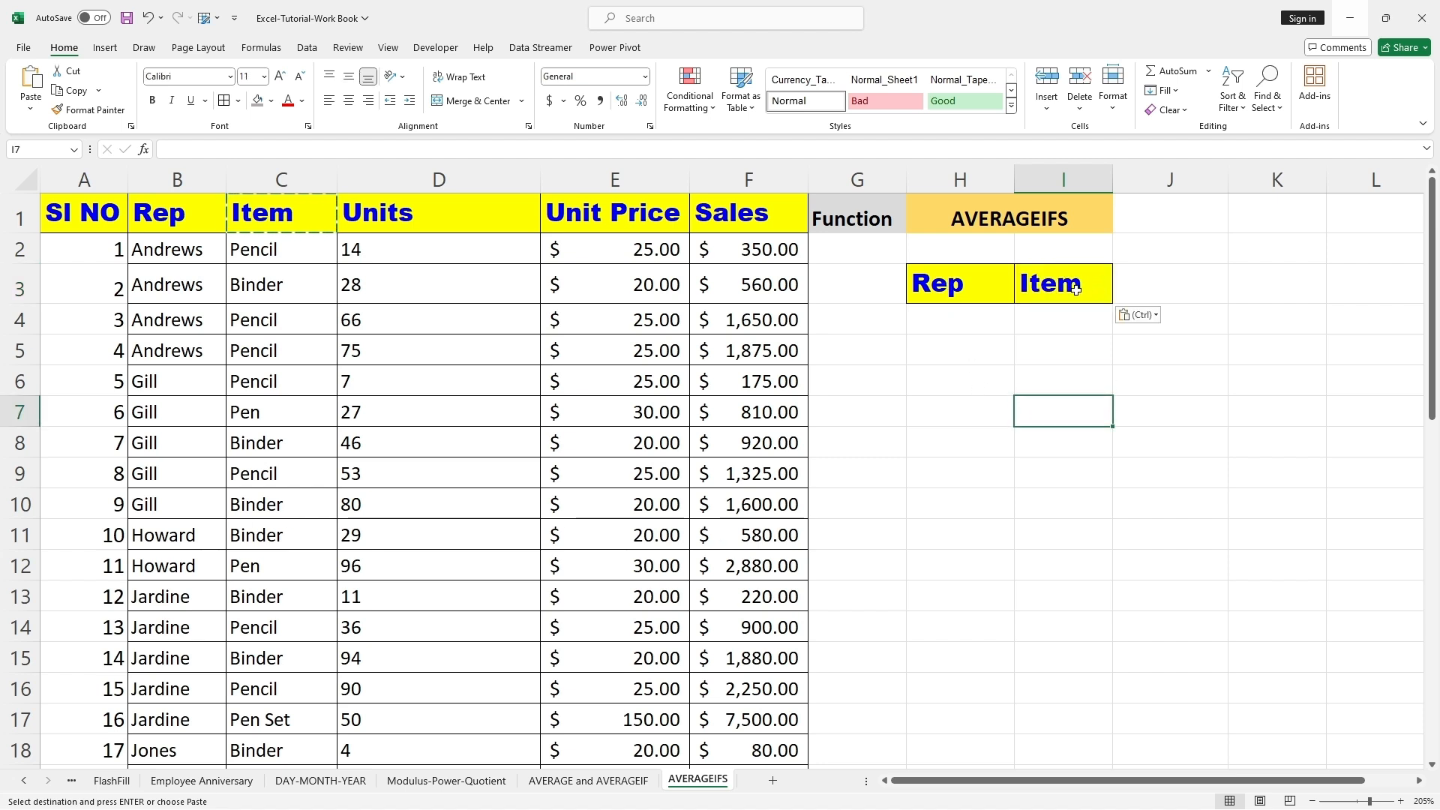
Enter the header Results in cell J3, beside the copied Item header
click(1167, 288)
text(Resu)
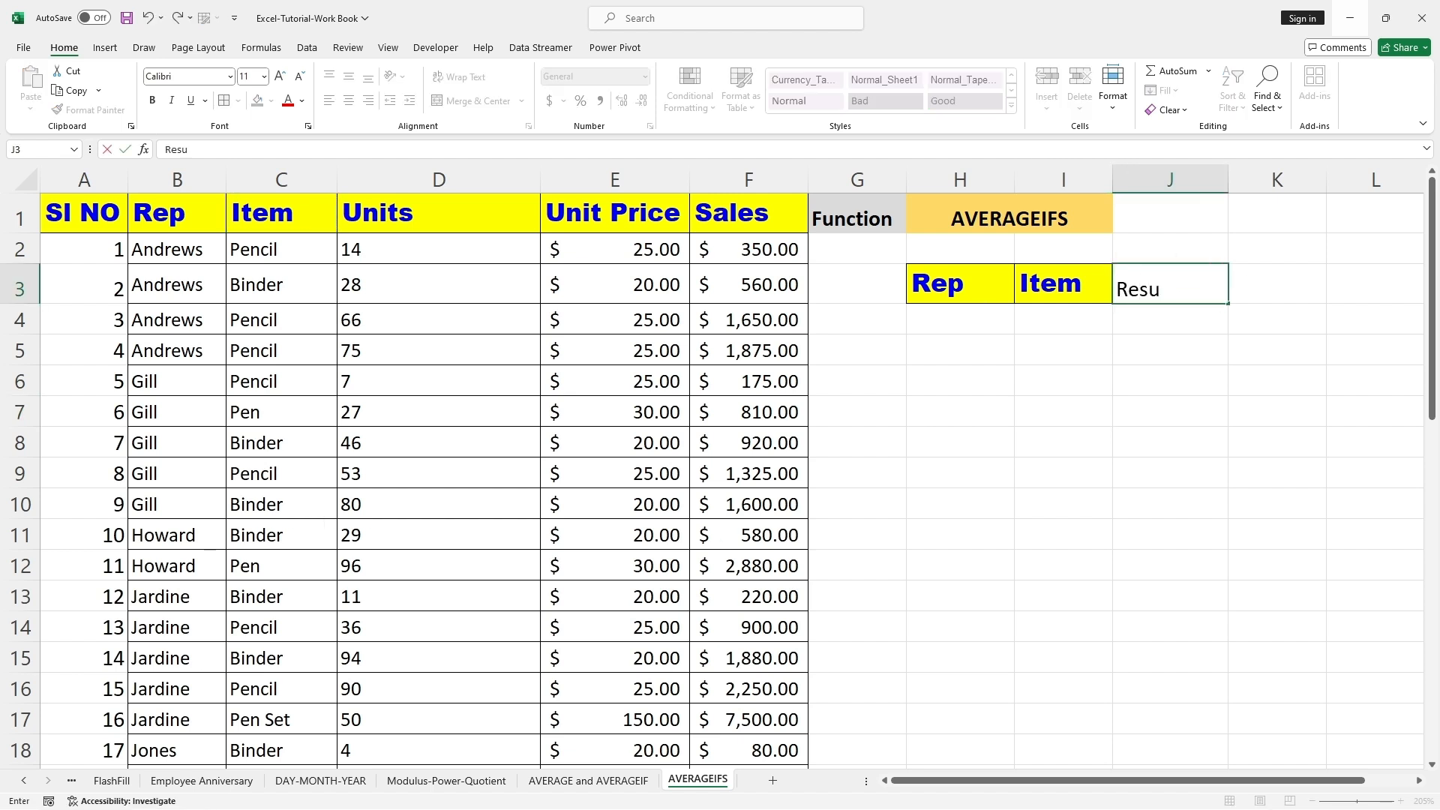
text(lts)
click(1125, 375)
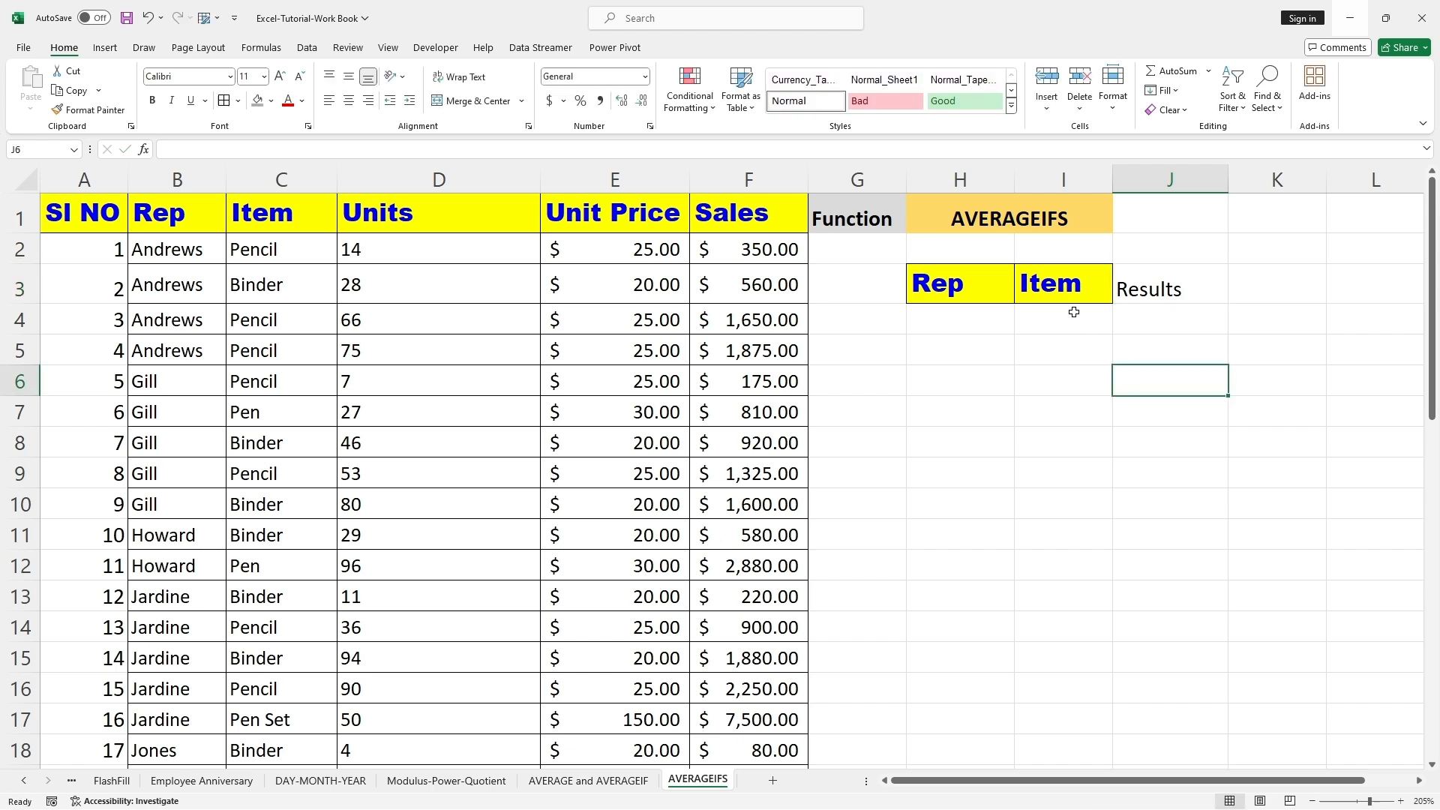
Apply the formatting of the Item header in I3 to the Results header in J3
click(1069, 289)
click(88, 109)
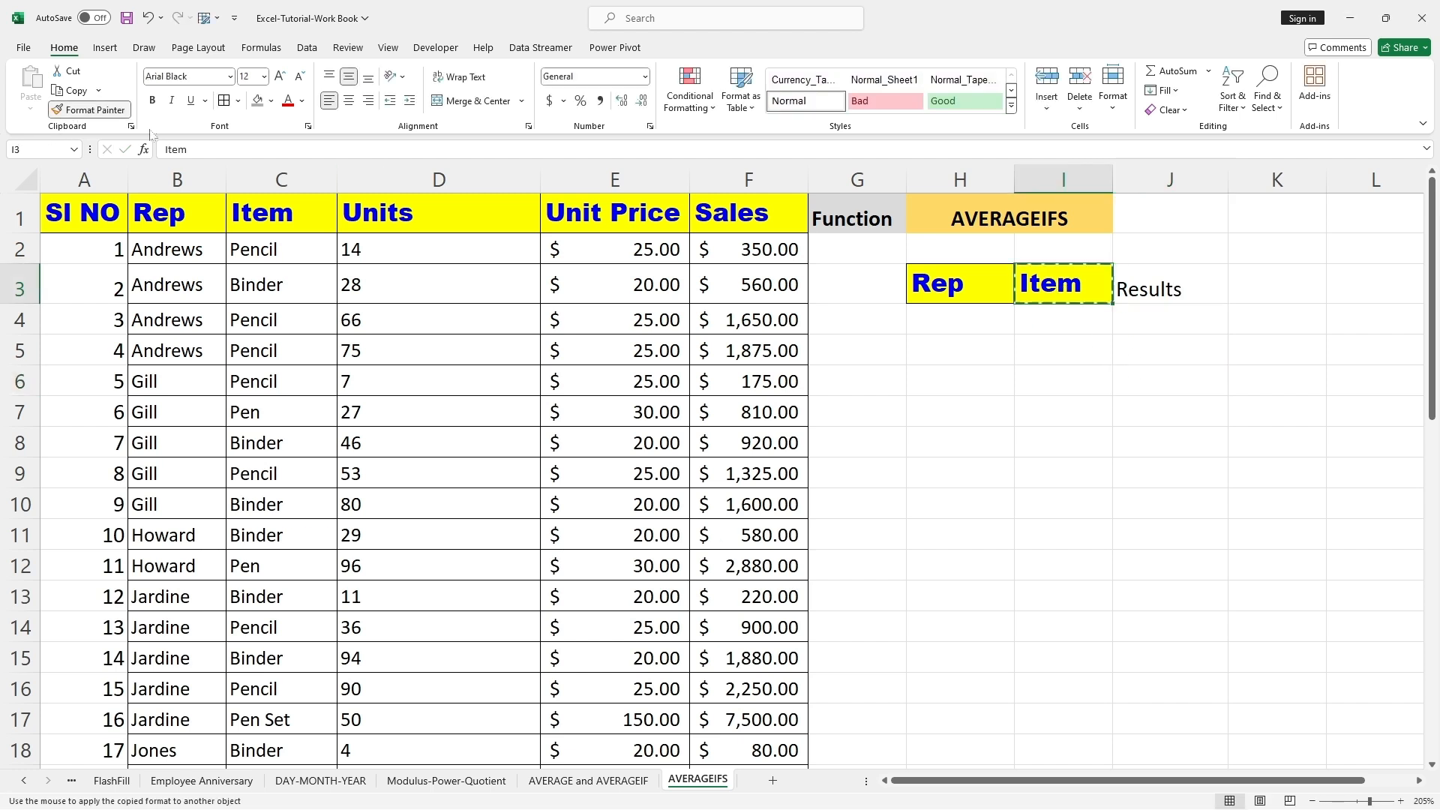
click(1174, 280)
click(1081, 435)
click(1177, 289)
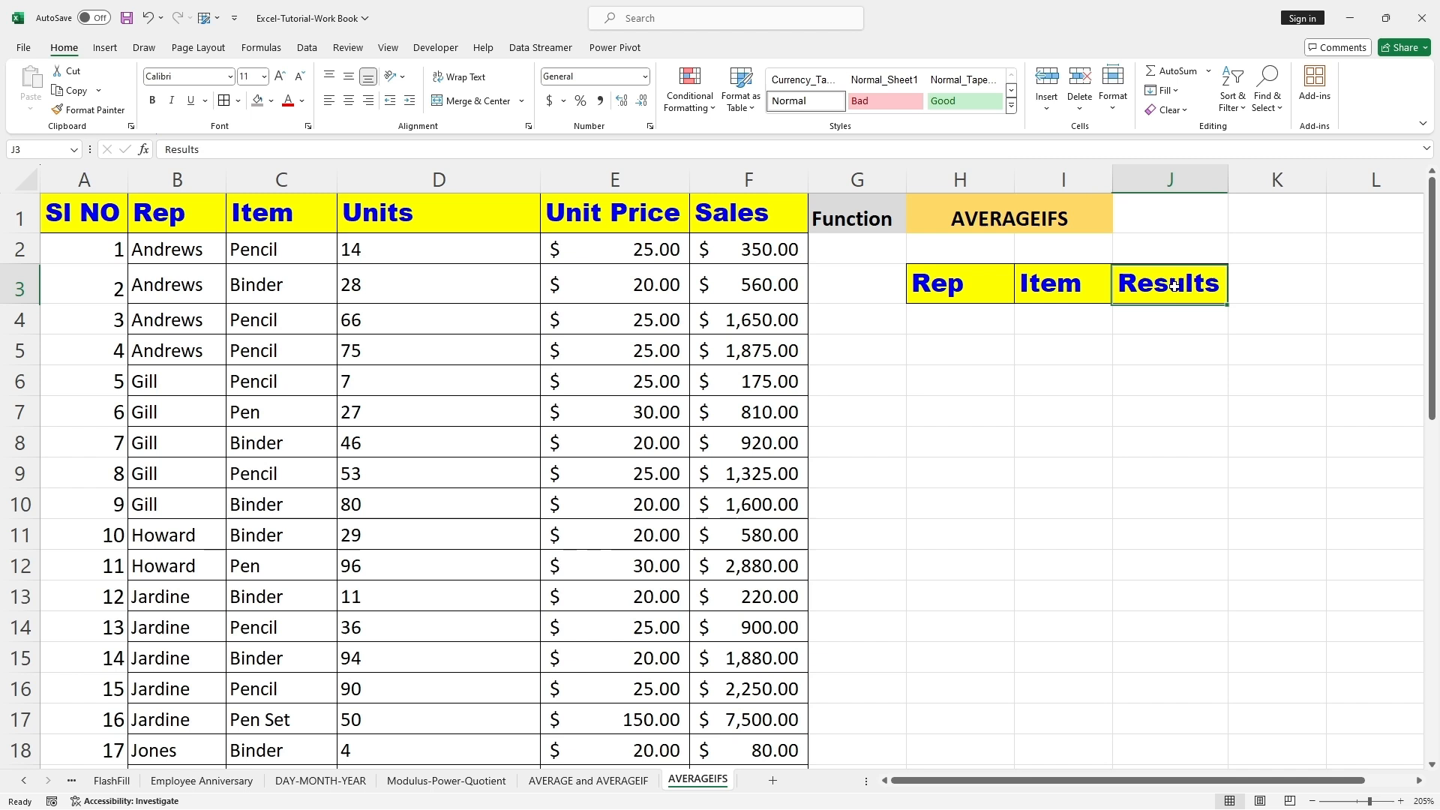
Copy the rep name from B10 into H4 and the item Pencil from C9 into I4
click(976, 314)
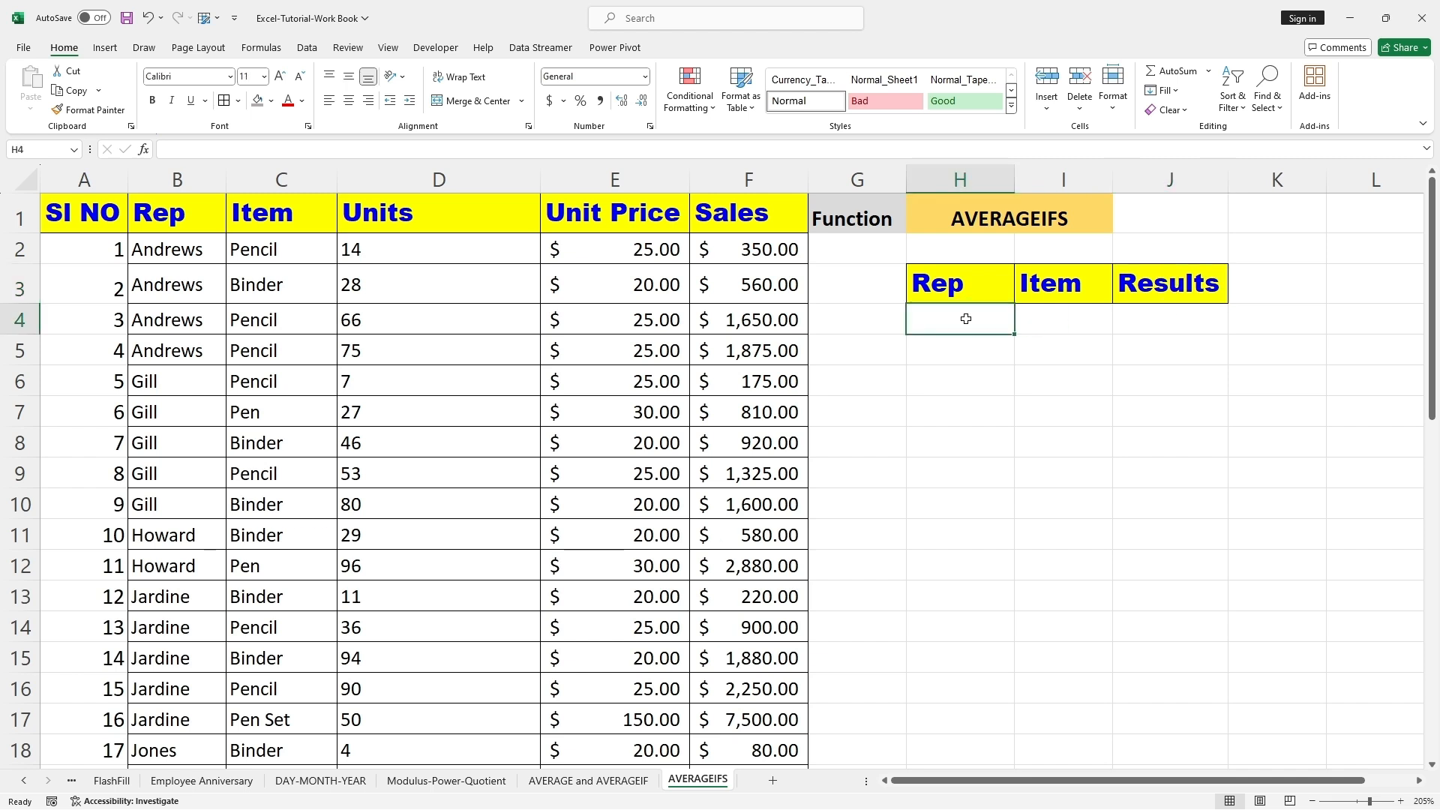
click(159, 510)
key(ctrl+c)
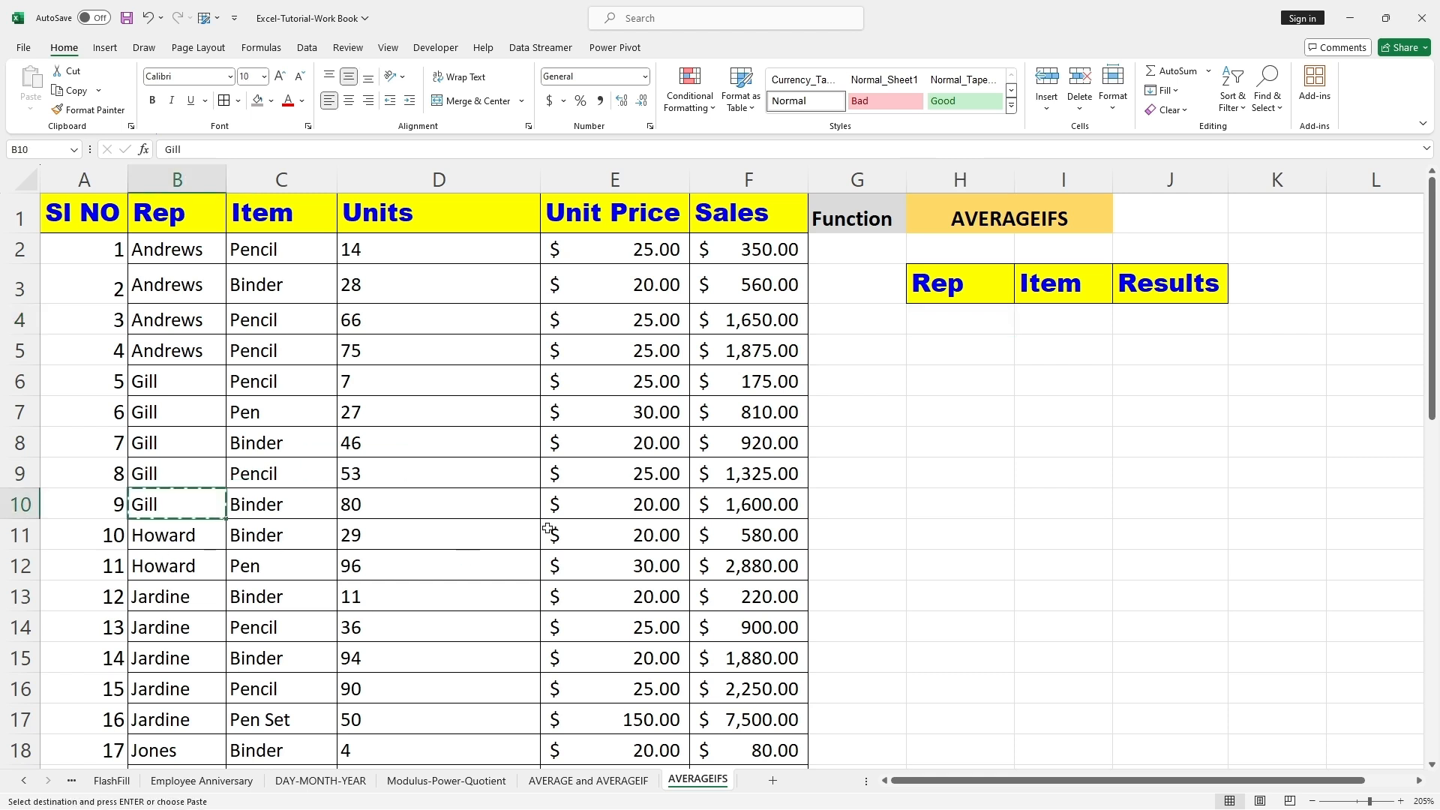
click(975, 318)
key(ctrl+v)
click(1074, 321)
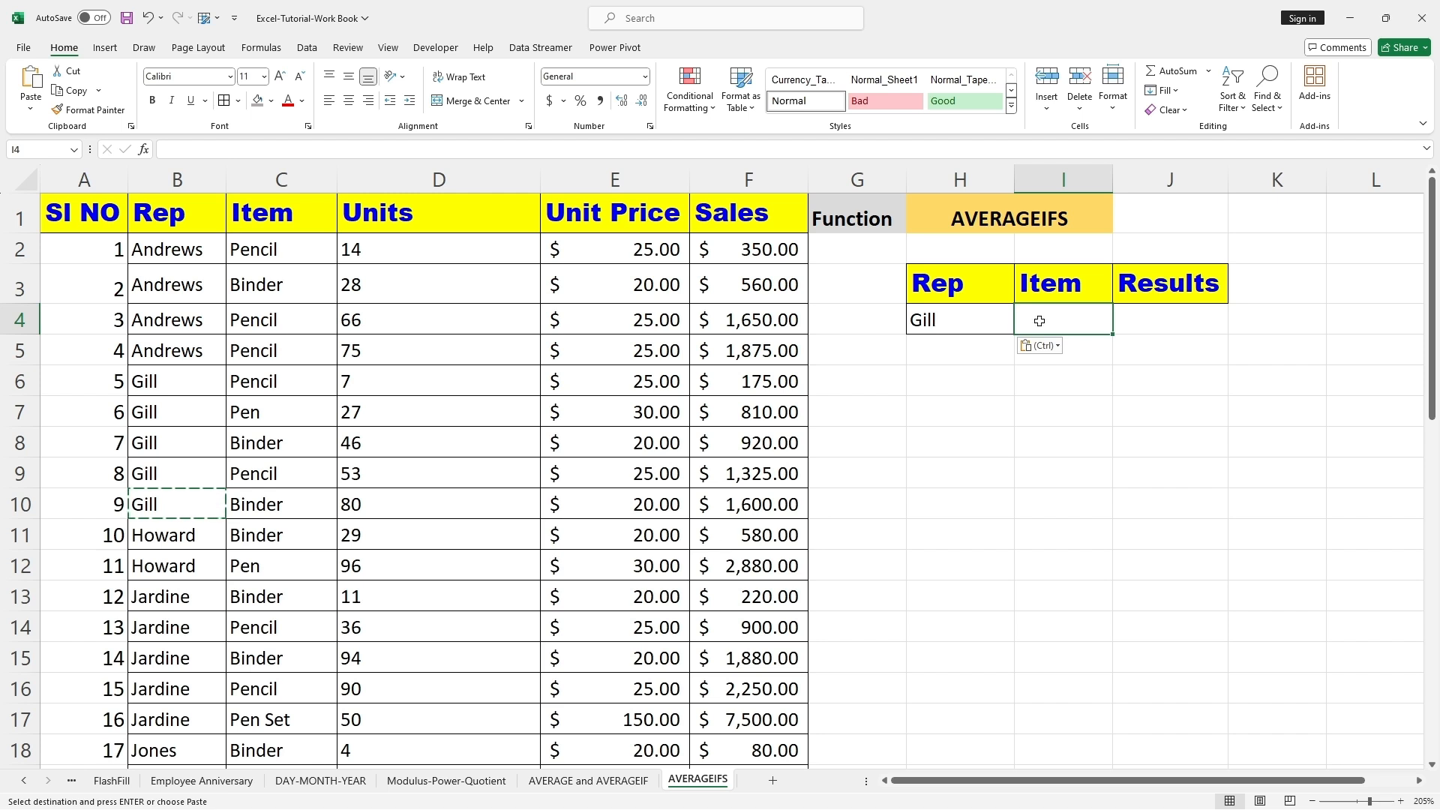
click(257, 442)
click(255, 477)
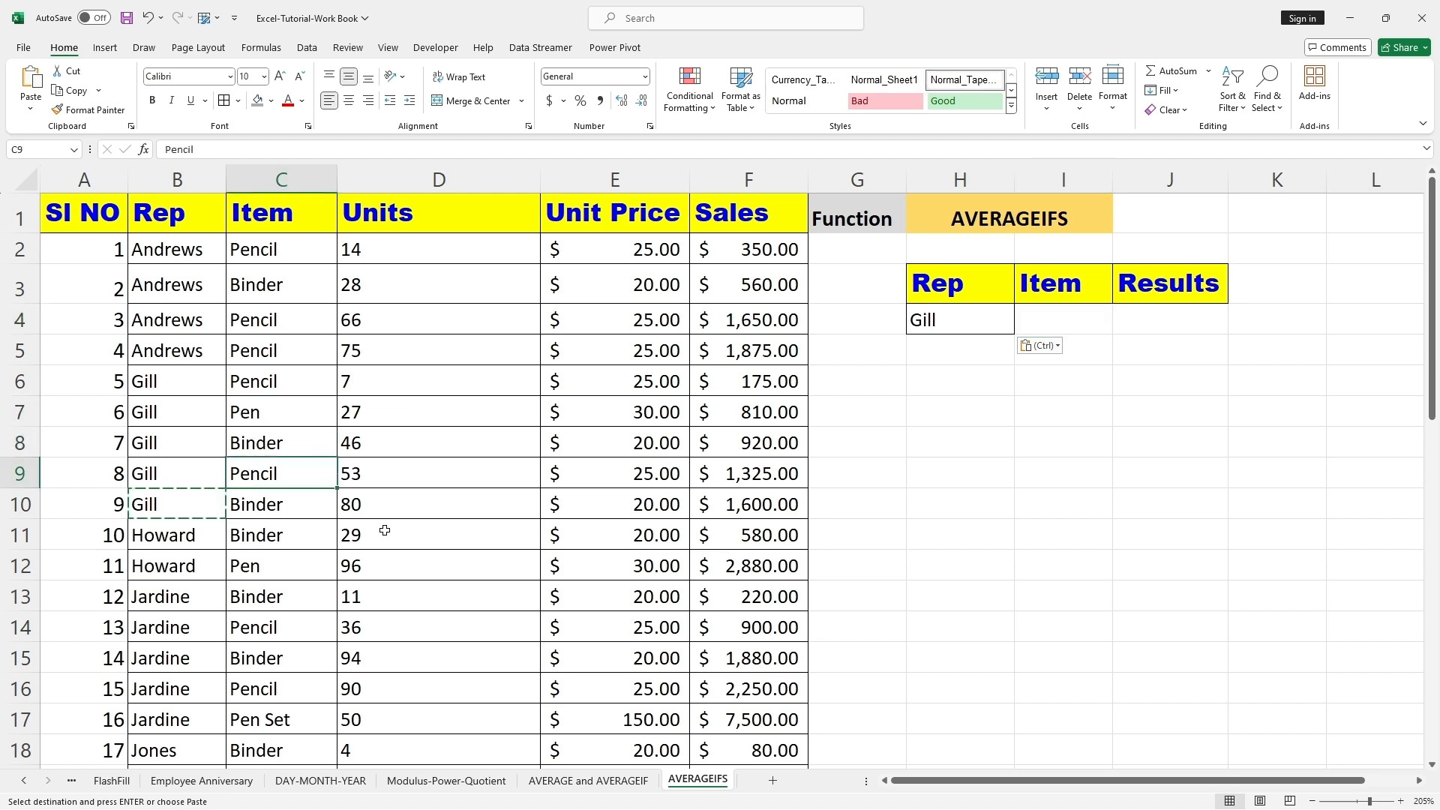
key(ctrl+c)
click(1054, 321)
key(ctrl+v)
Start an AVERAGEIFS formula in cell J4, up to its opening parenthesis
click(1180, 322)
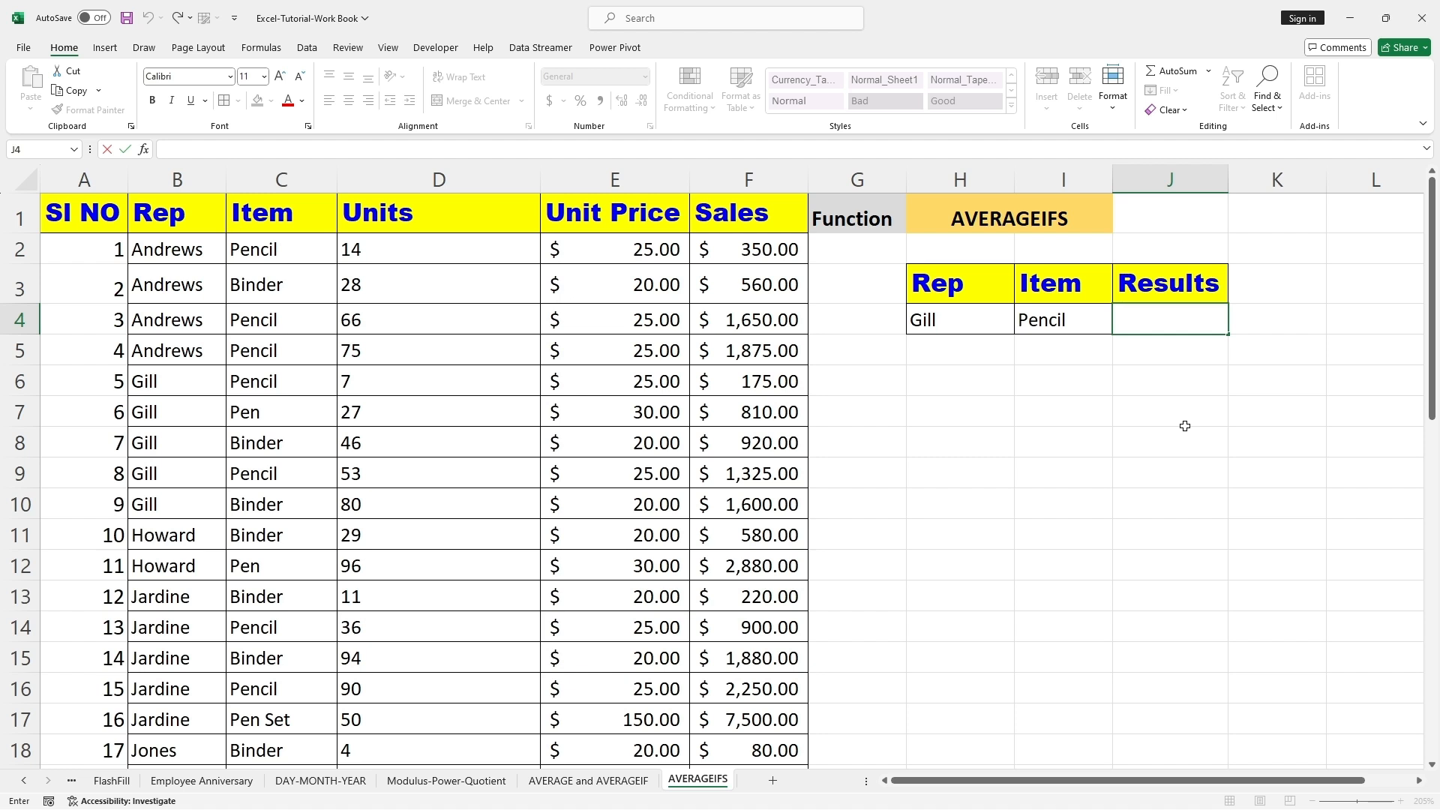
text(=)
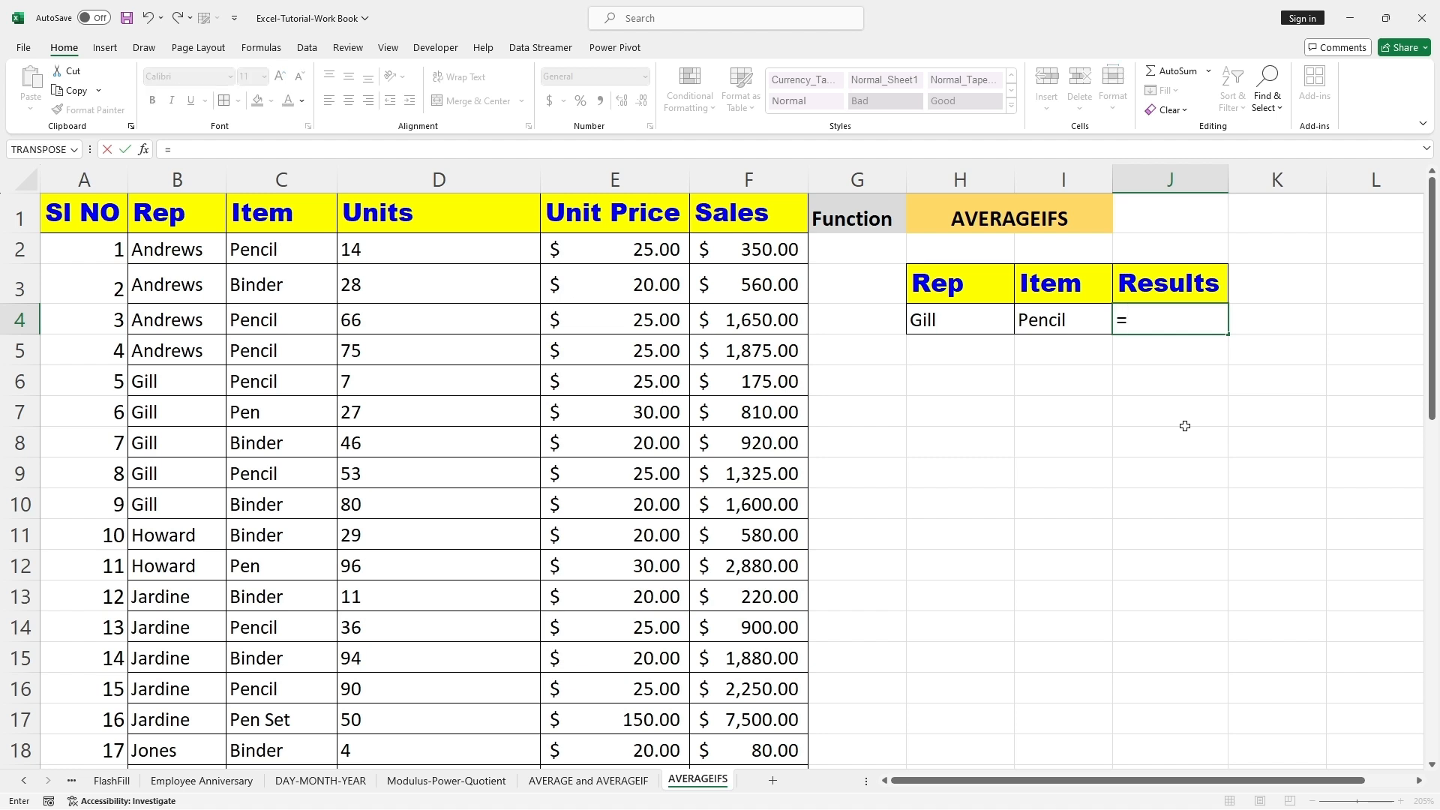
text(AVER)
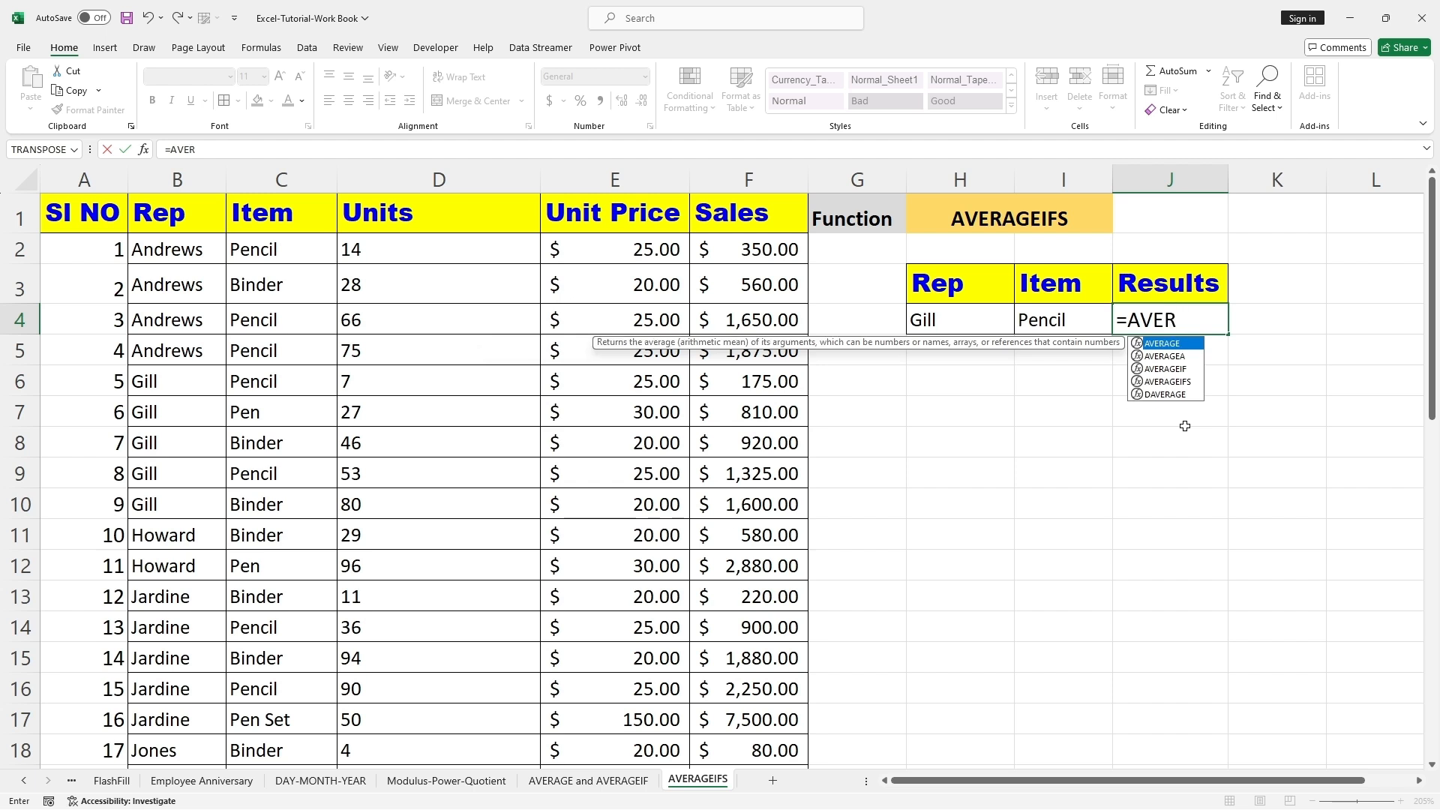
text(E)
key(BackSpace)
text(AGEIFS)
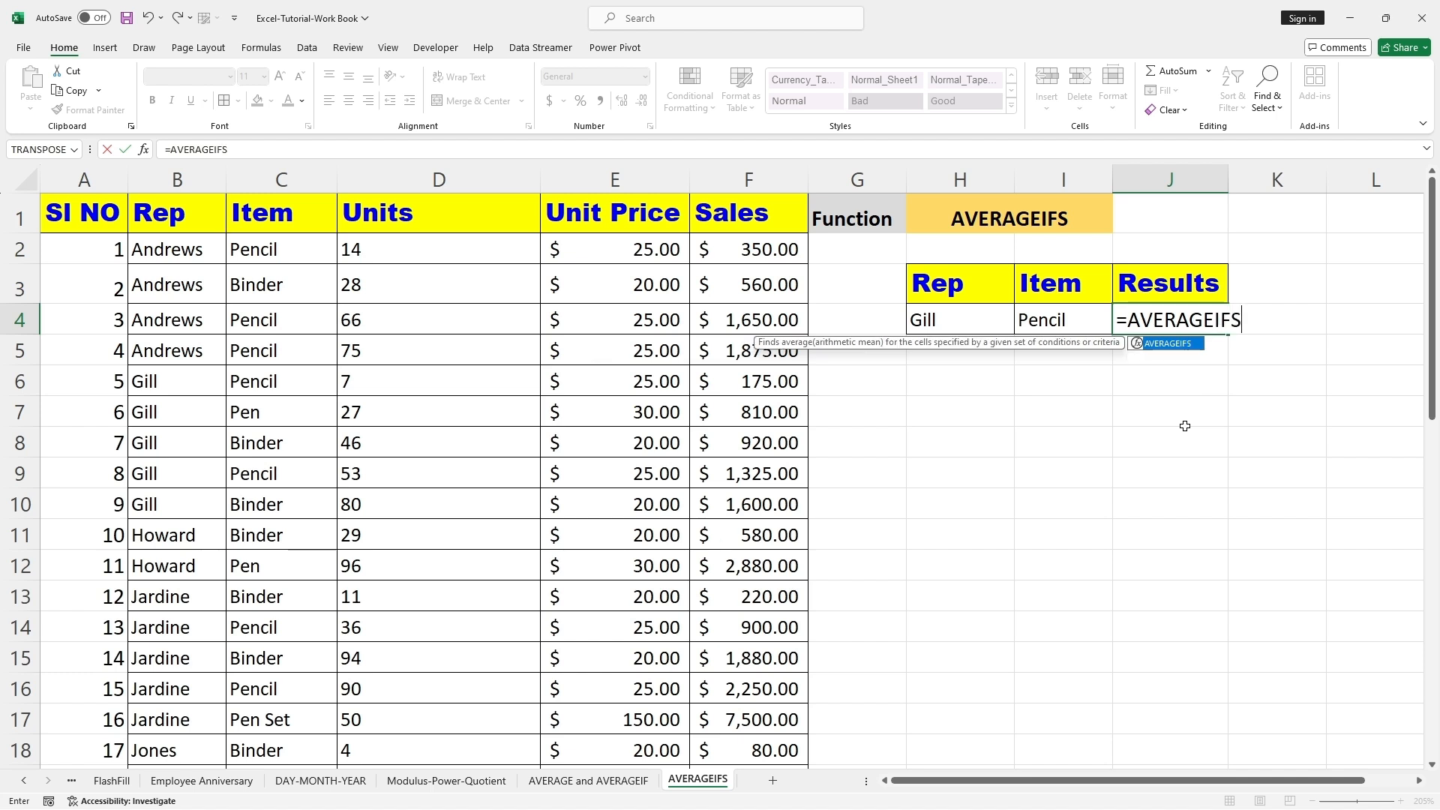
text(9)
key(BackSpace)
text(()
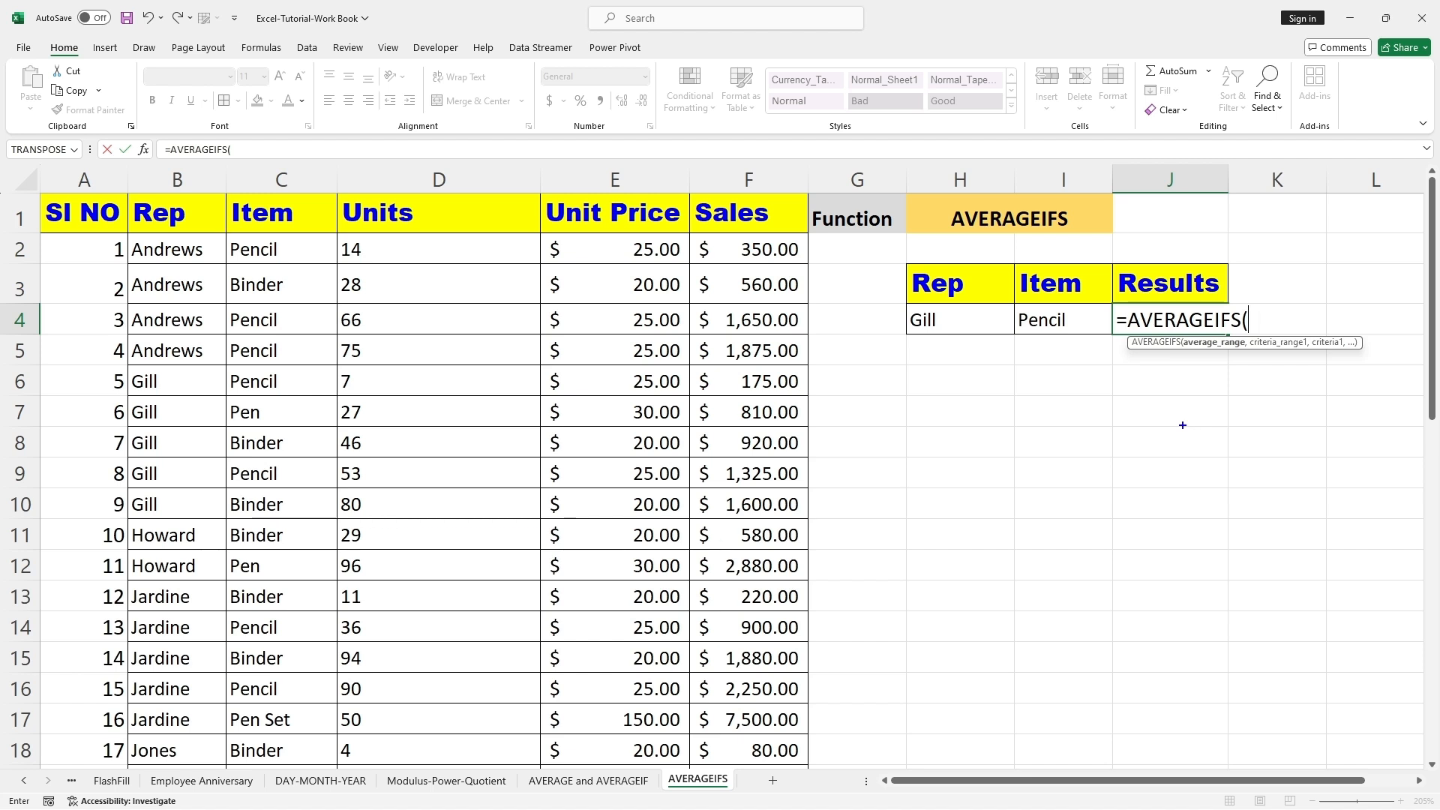
drag(1114, 330, 1380, 377)
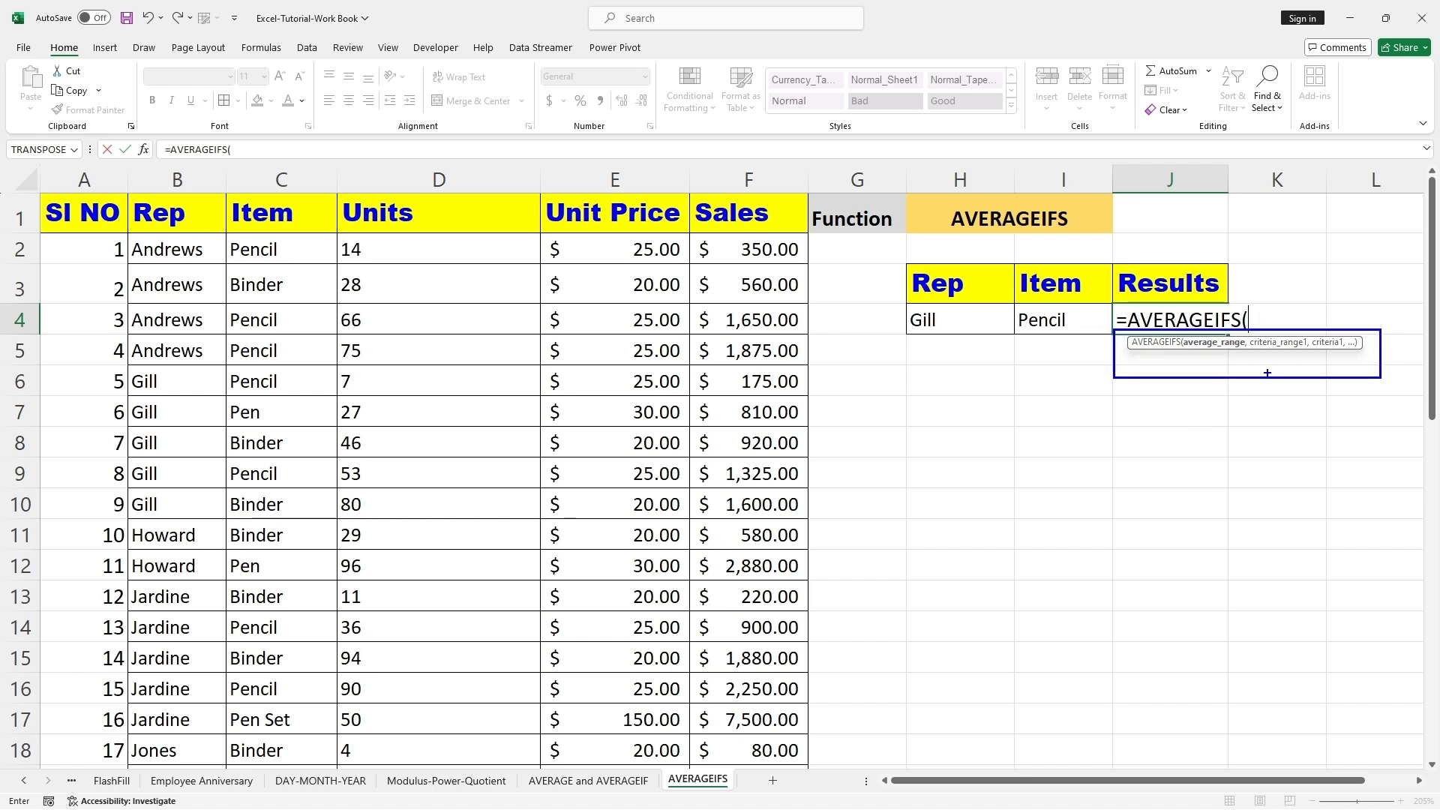
drag(1215, 353, 1205, 377)
key(Escape)
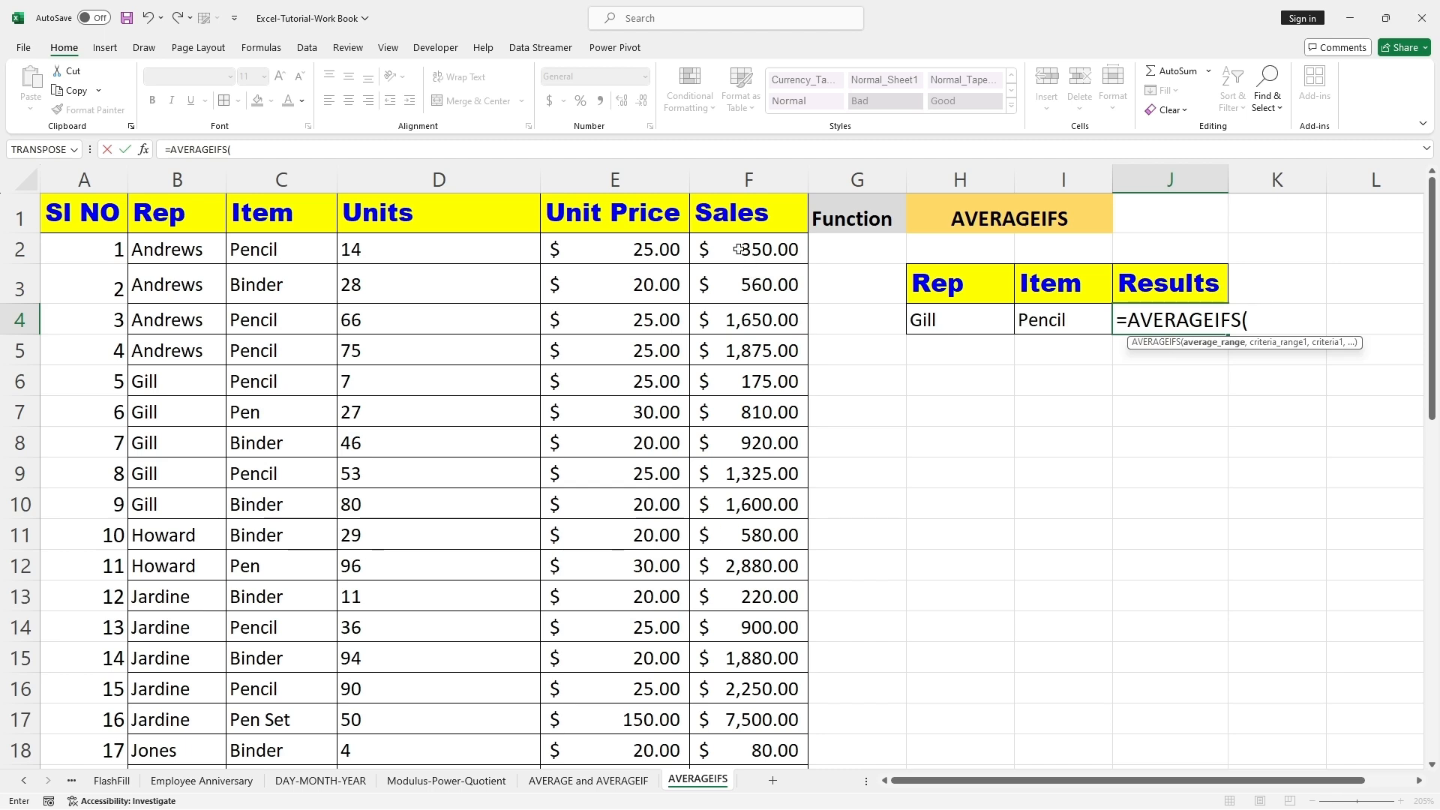
Set the Sales values F2:F42 as the average range of the AVERAGEIFS formula
drag(739, 249, 769, 744)
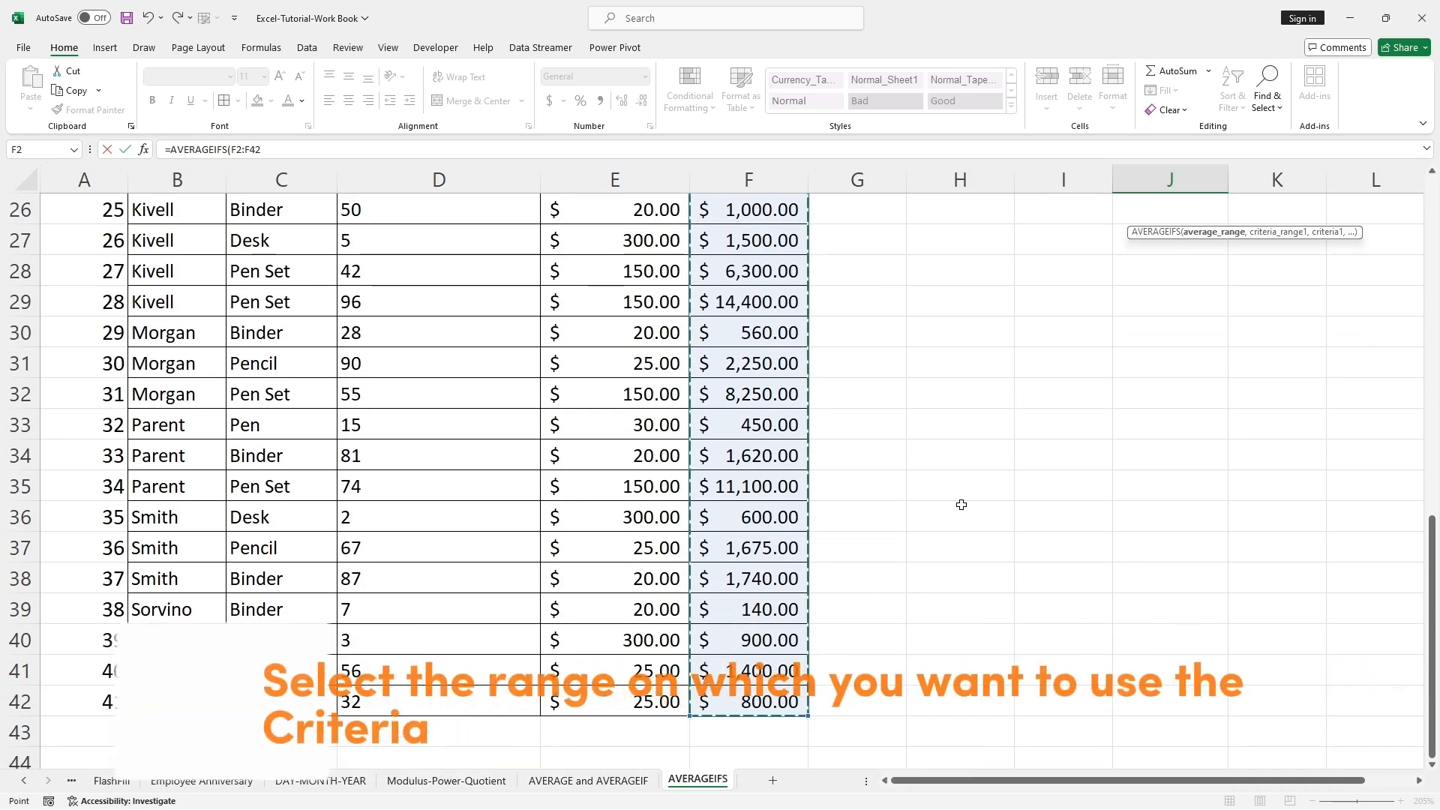
scroll(961, 505, up, 6)
scroll(961, 505, up, 3)
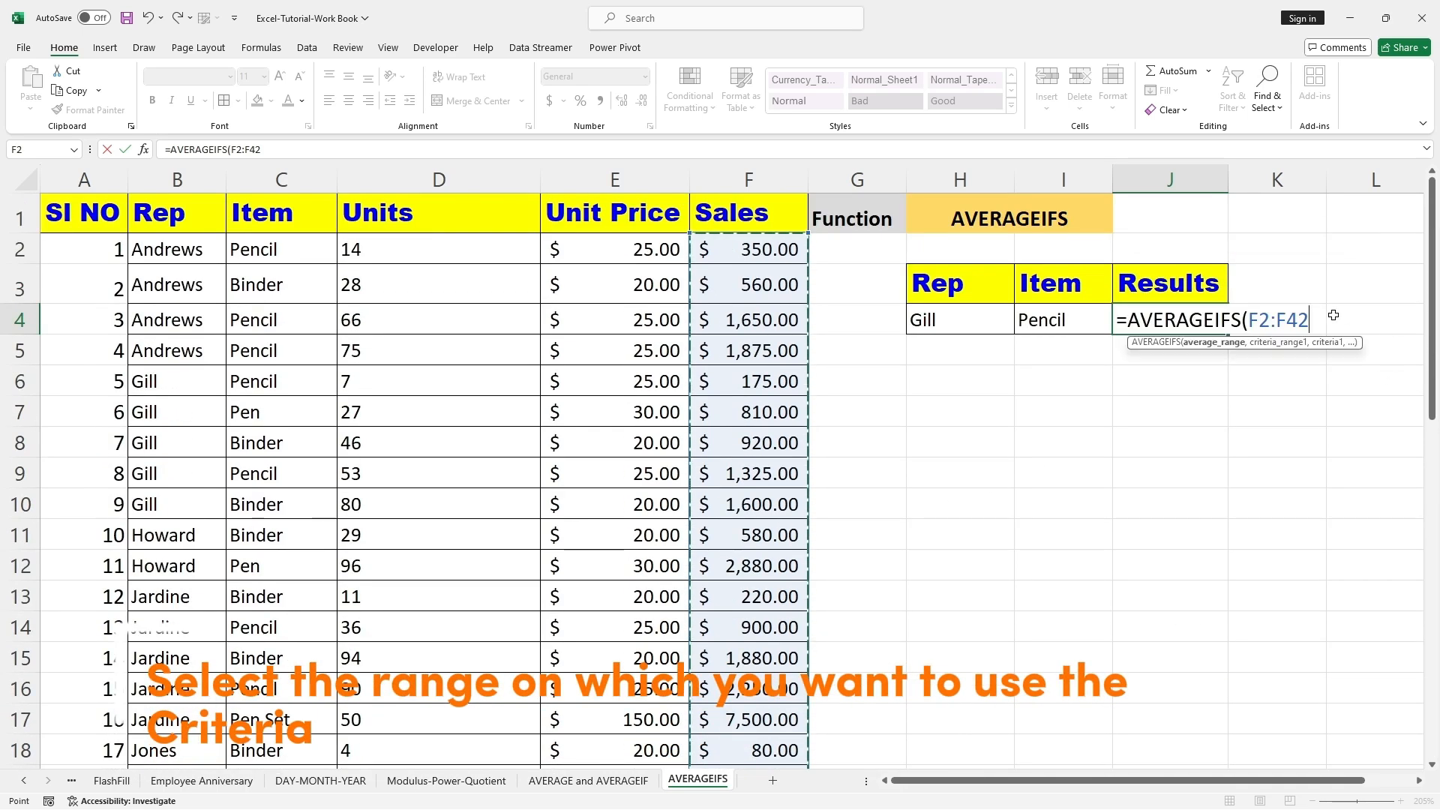
key(F2)
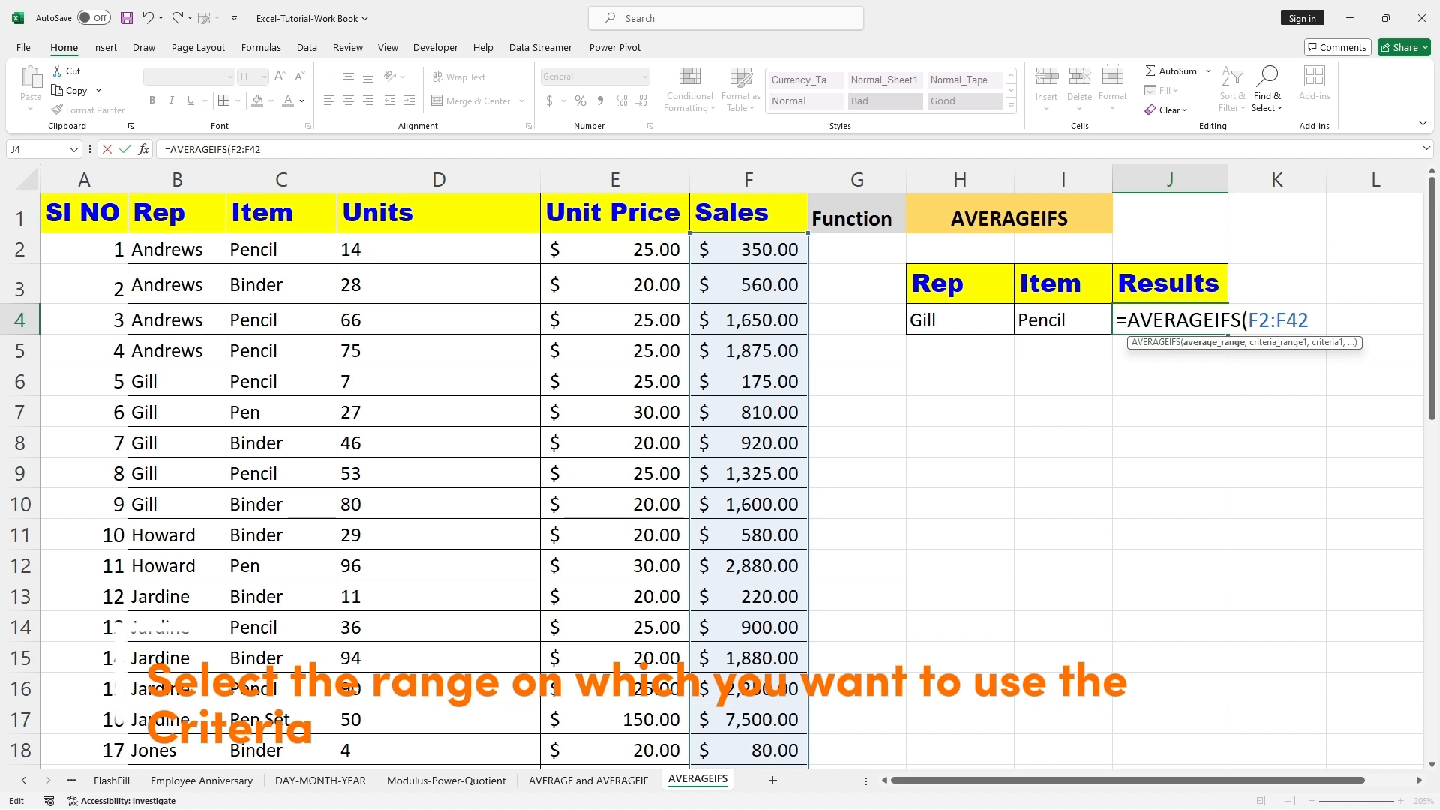
text(,)
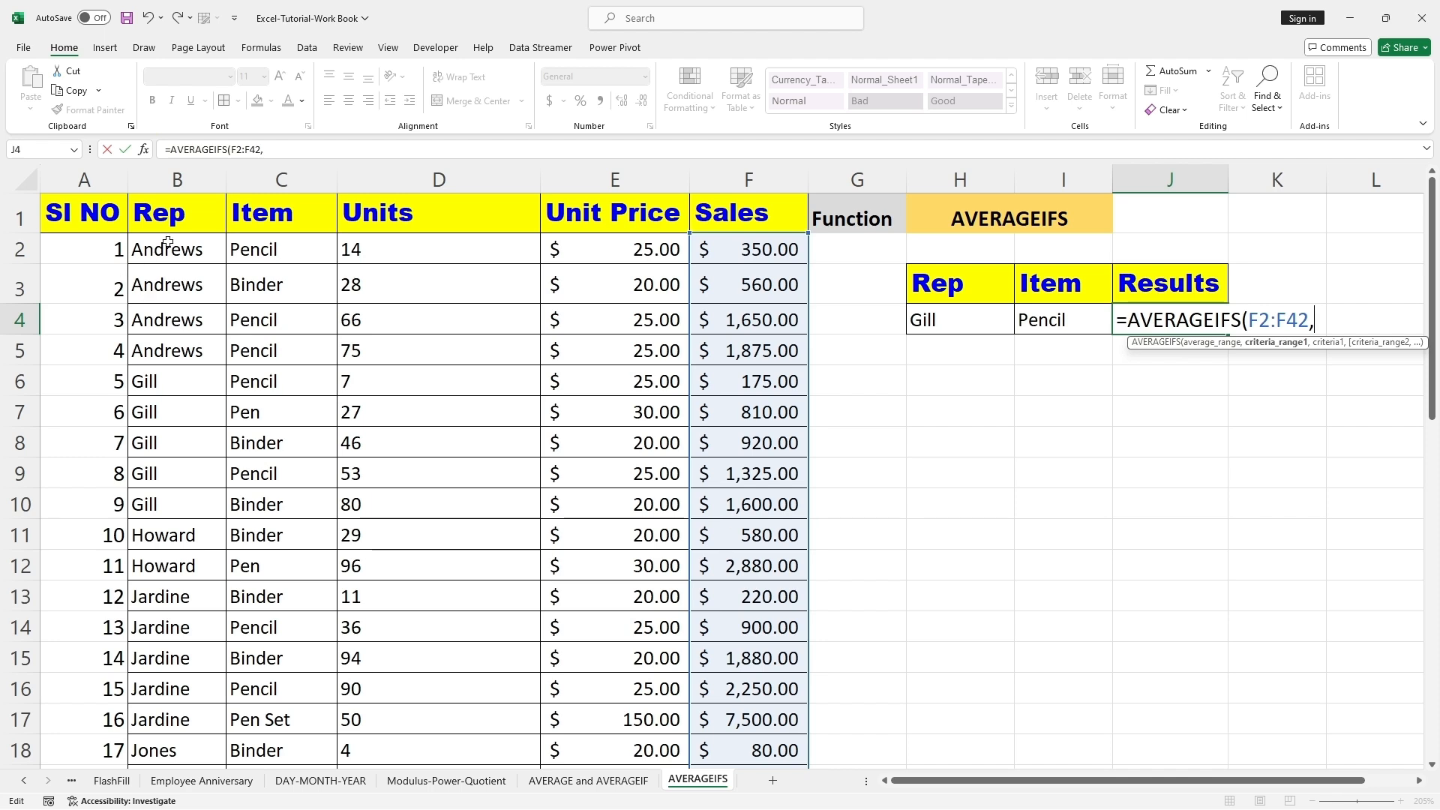
Add the Rep range B2:B42 as the first criteria range, with cell H4 as its criterion
drag(169, 244, 168, 350)
drag(135, 411, 173, 611)
scroll(556, 521, up, 9)
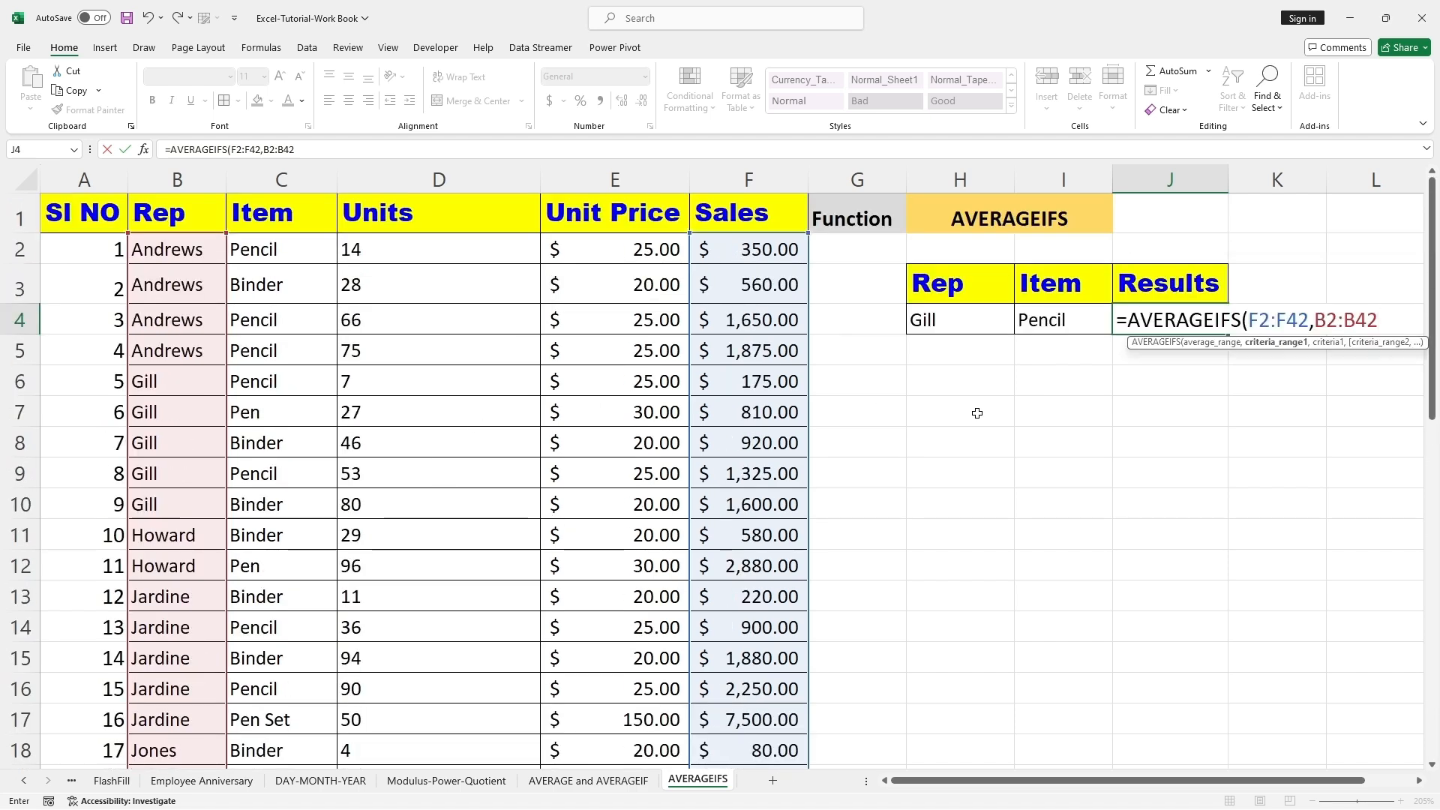
text(,)
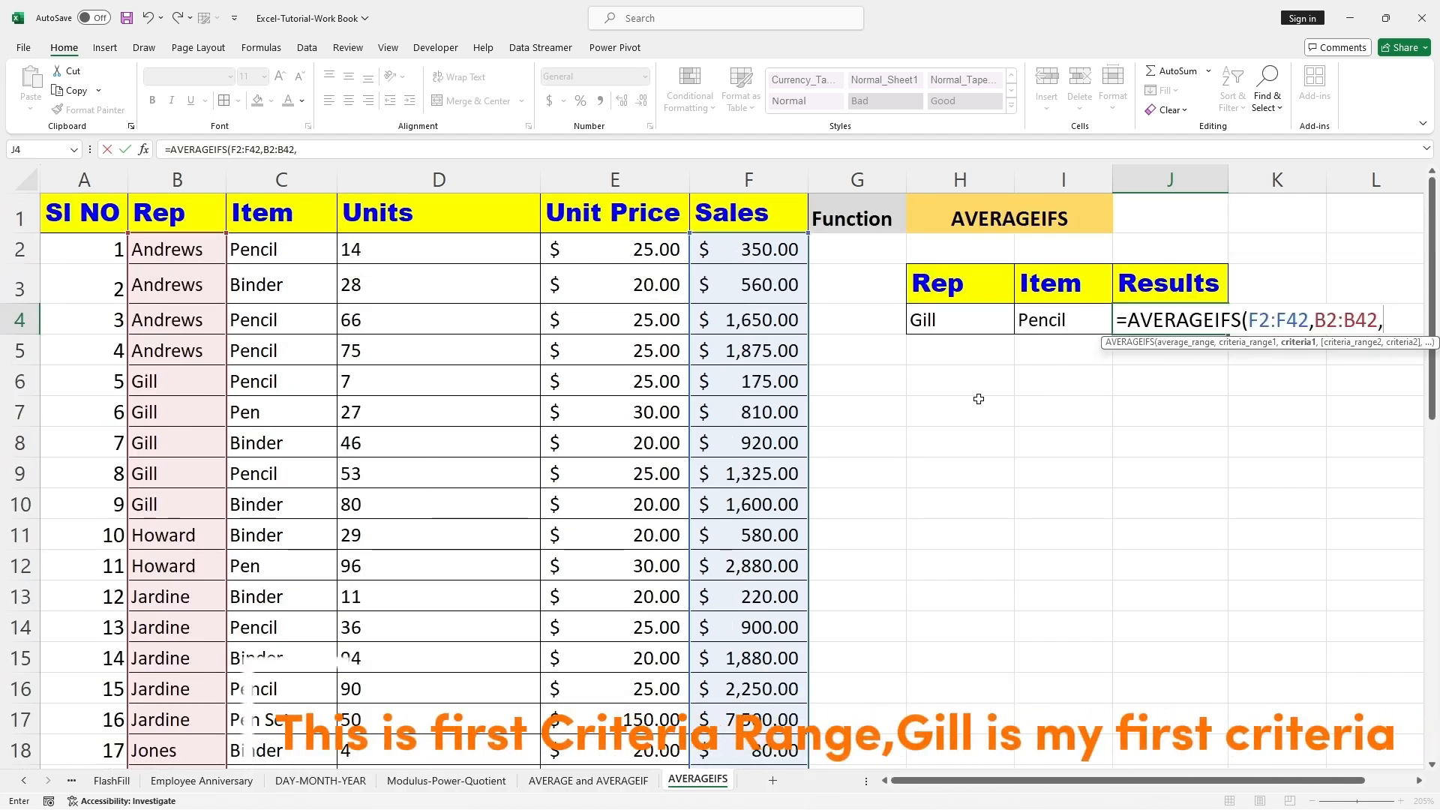
click(931, 320)
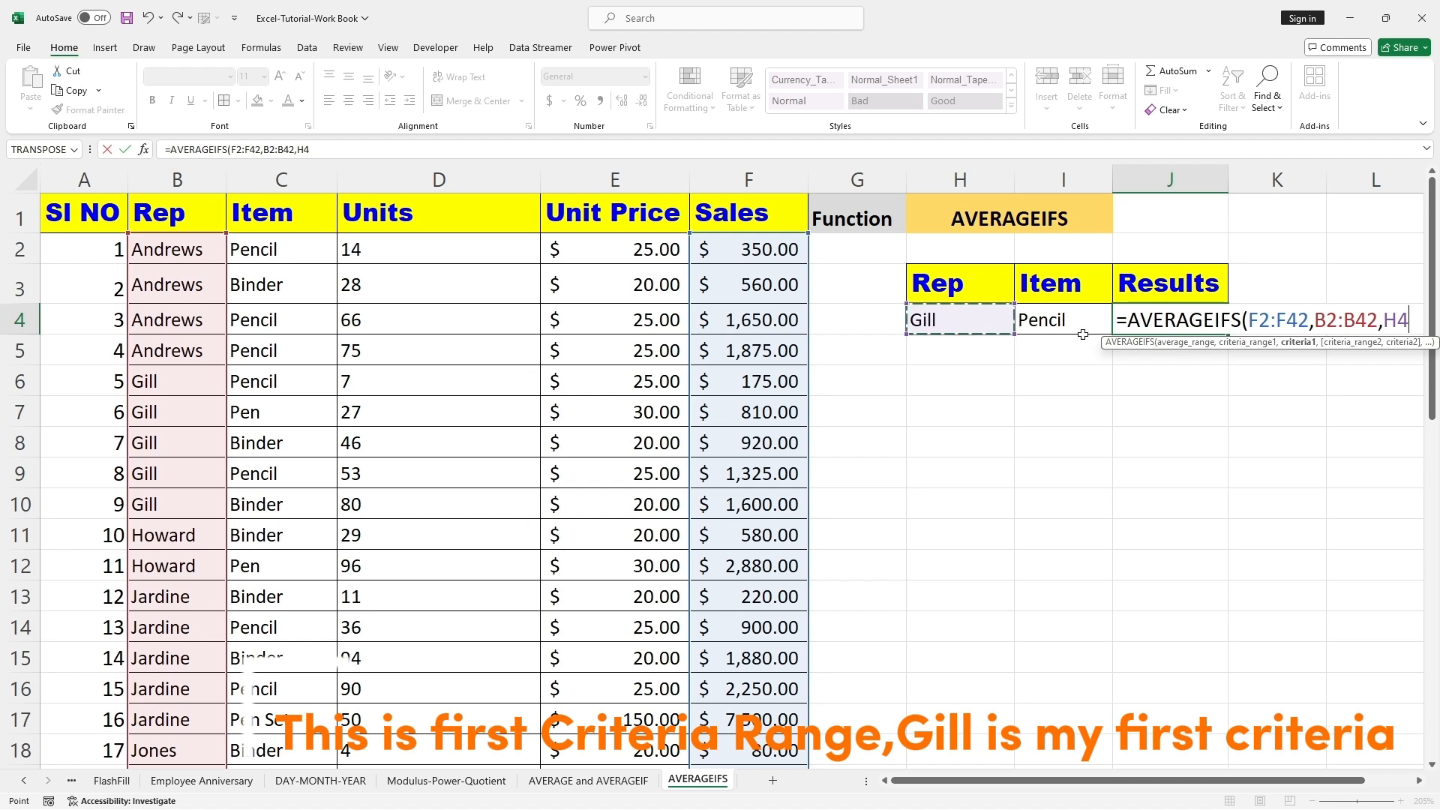
text(,)
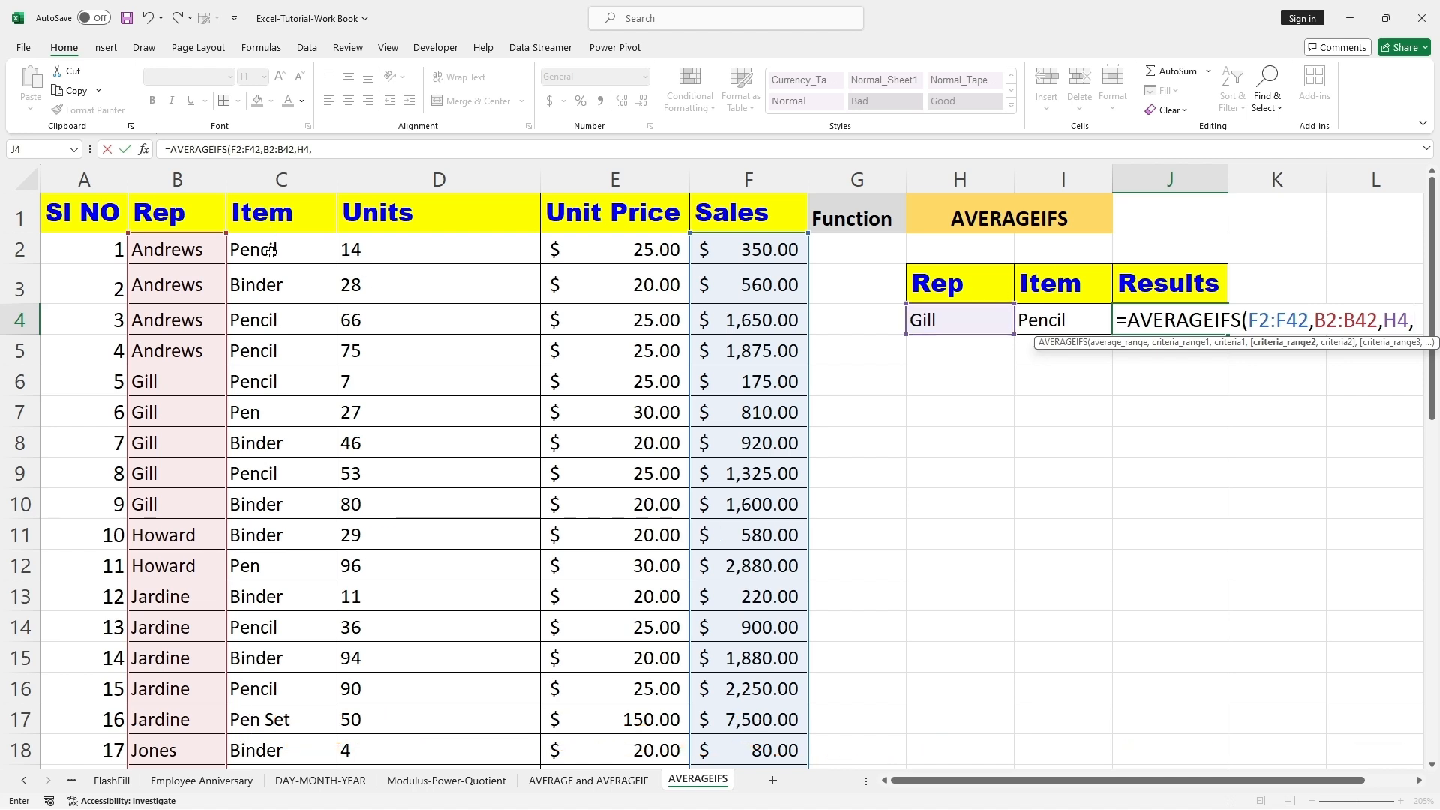
Add the Item range C2:C42 as the second criteria range, with cell I4 as its criterion
drag(272, 251, 330, 326)
drag(336, 375, 285, 522)
scroll(582, 379, up, 10)
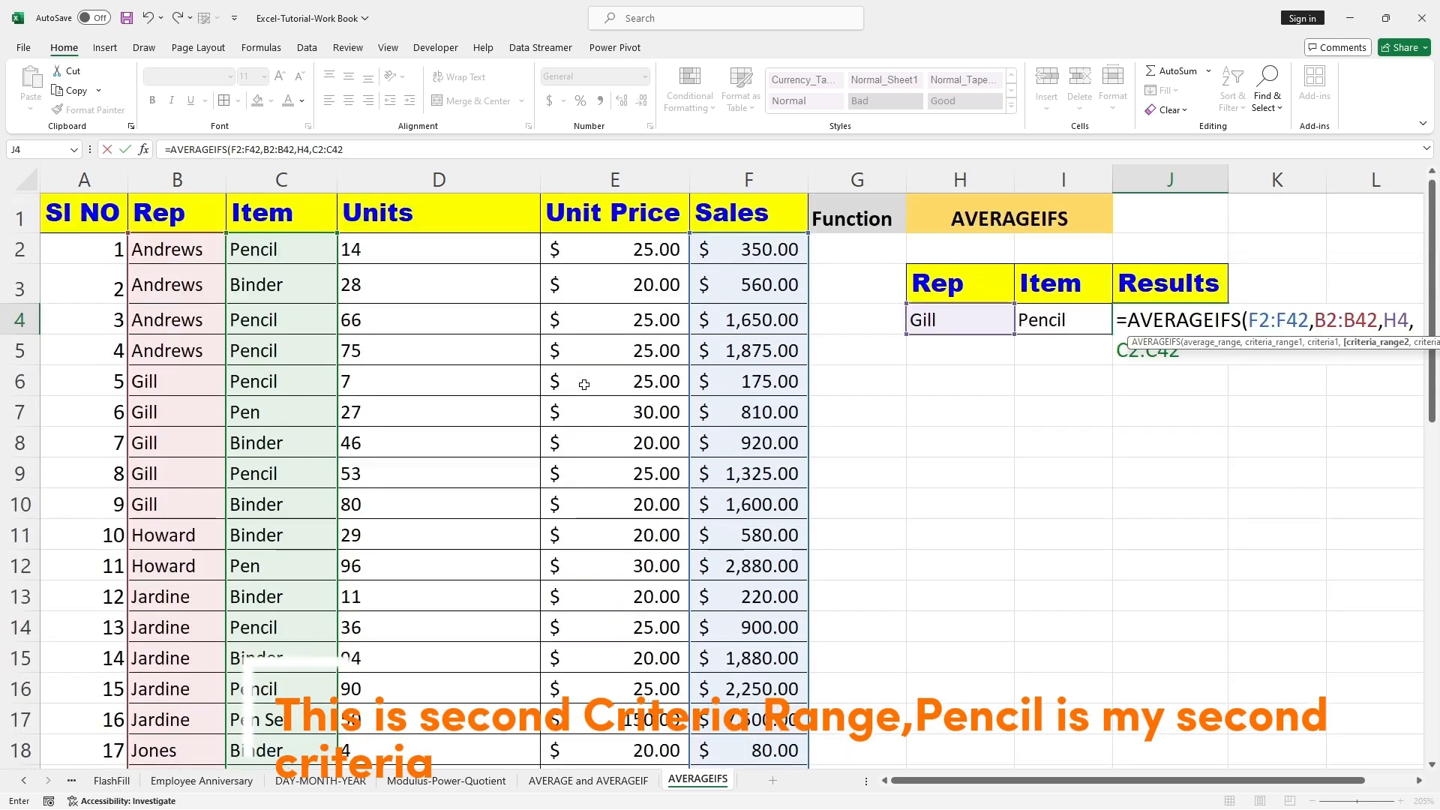
key(Return)
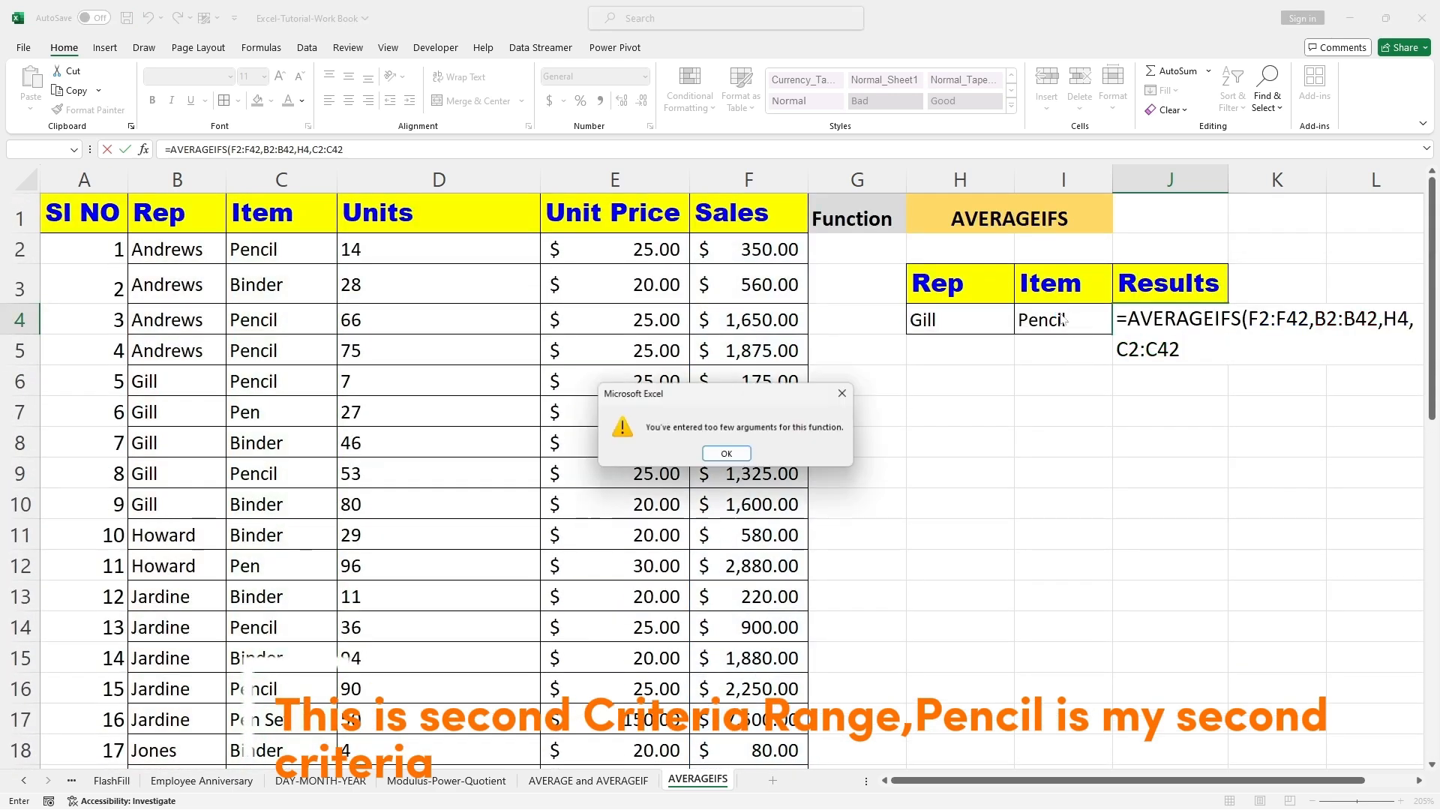
click(727, 454)
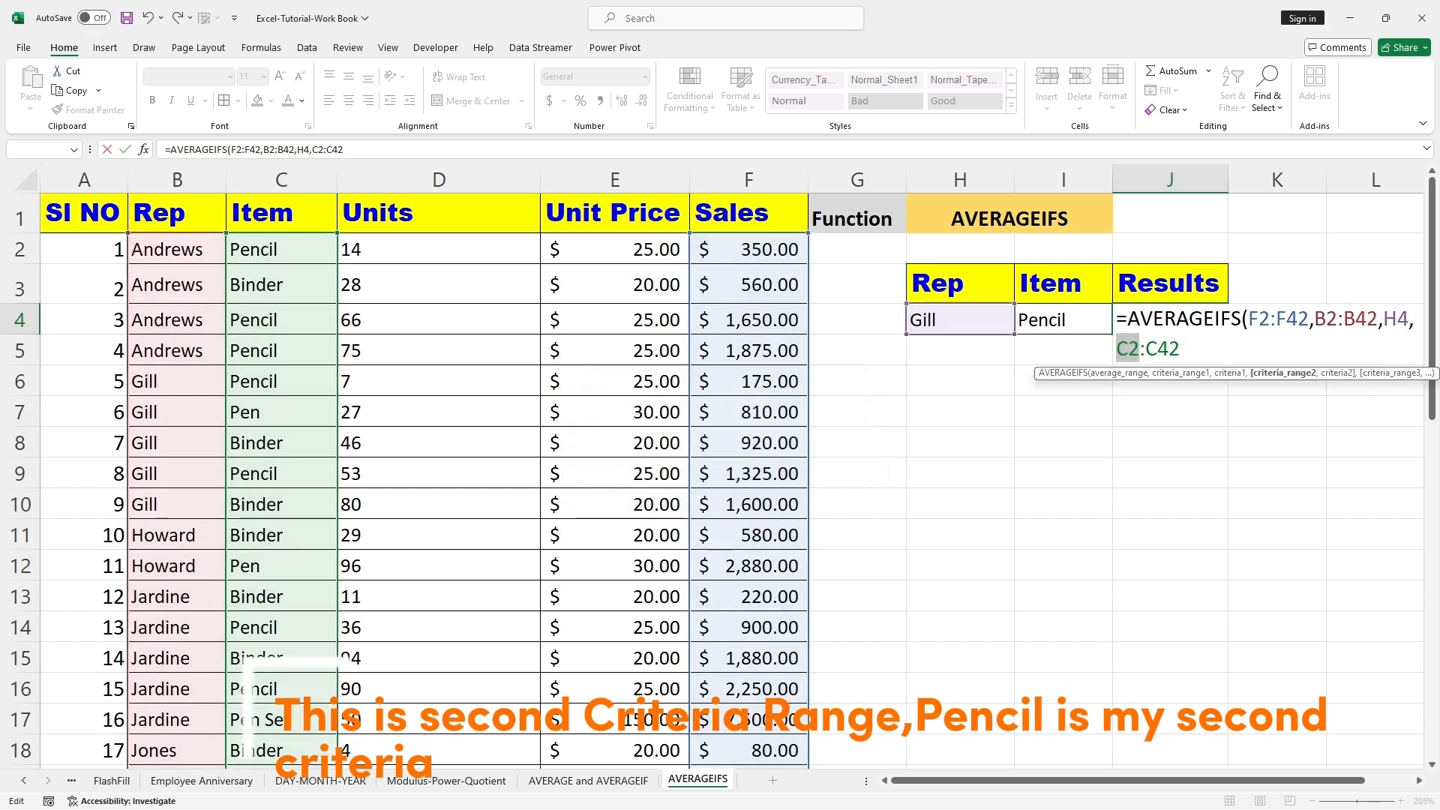
click(1181, 350)
text(,)
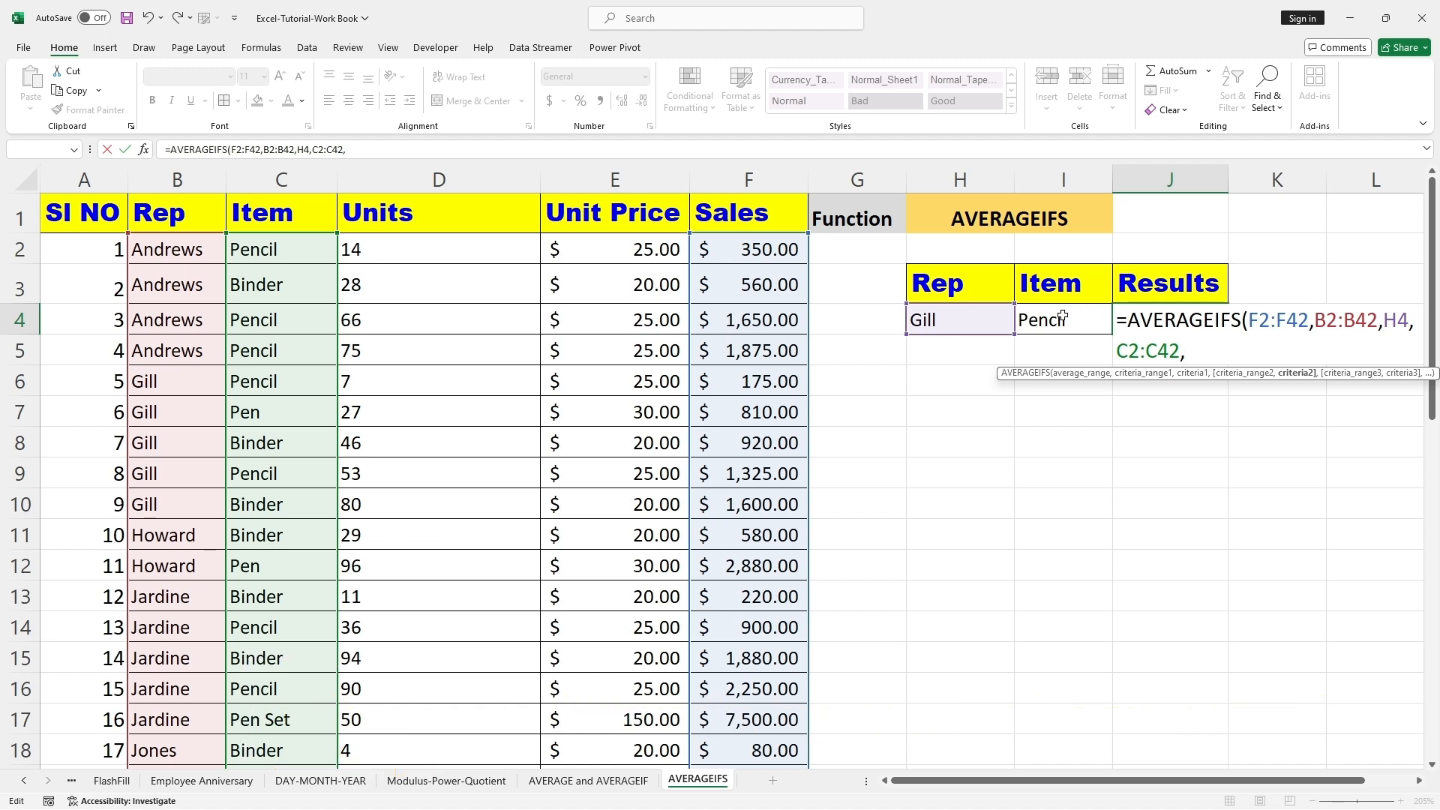
key(Left)
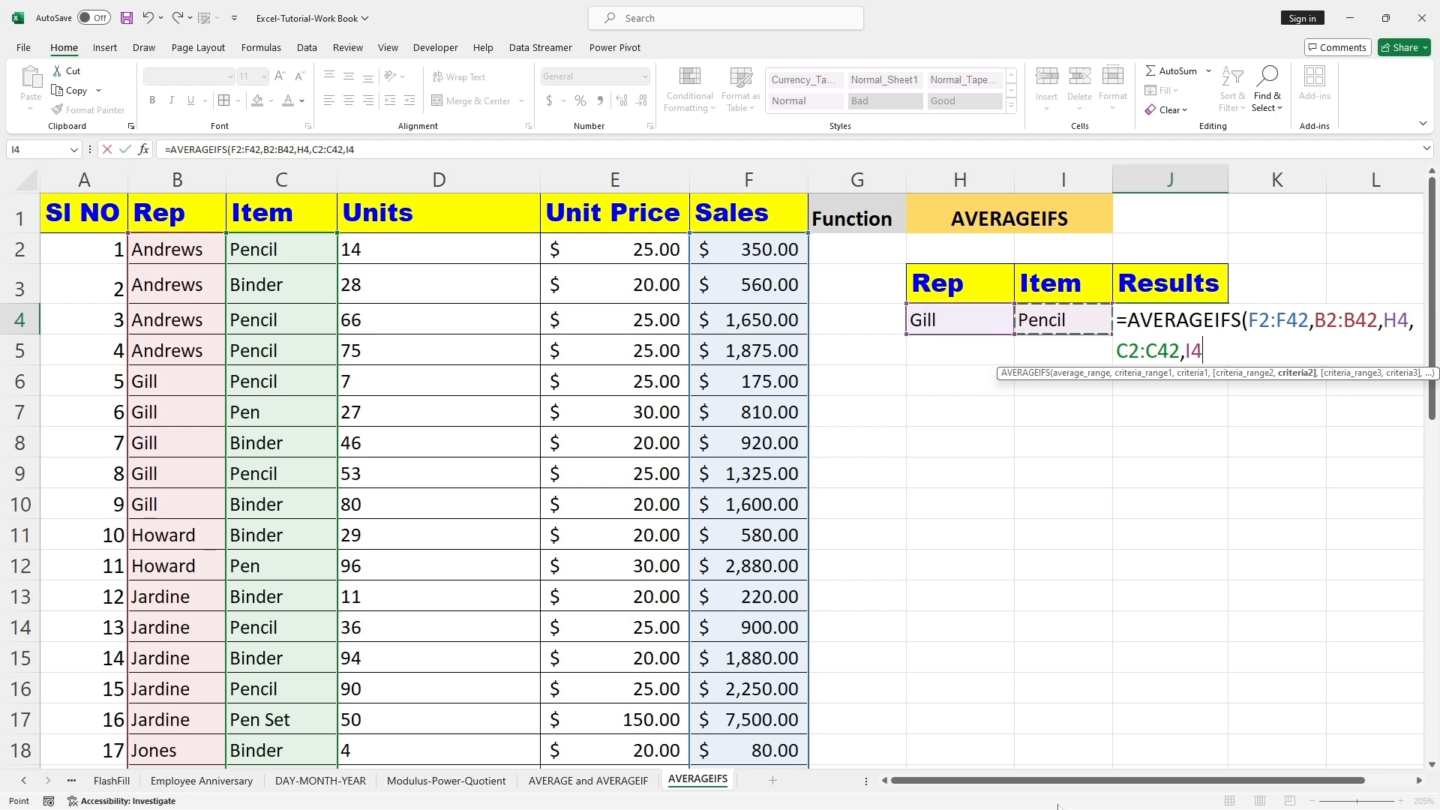
Close and enter the AVERAGEIFS formula in J4, and review its criteria cells H4 and I4
text())
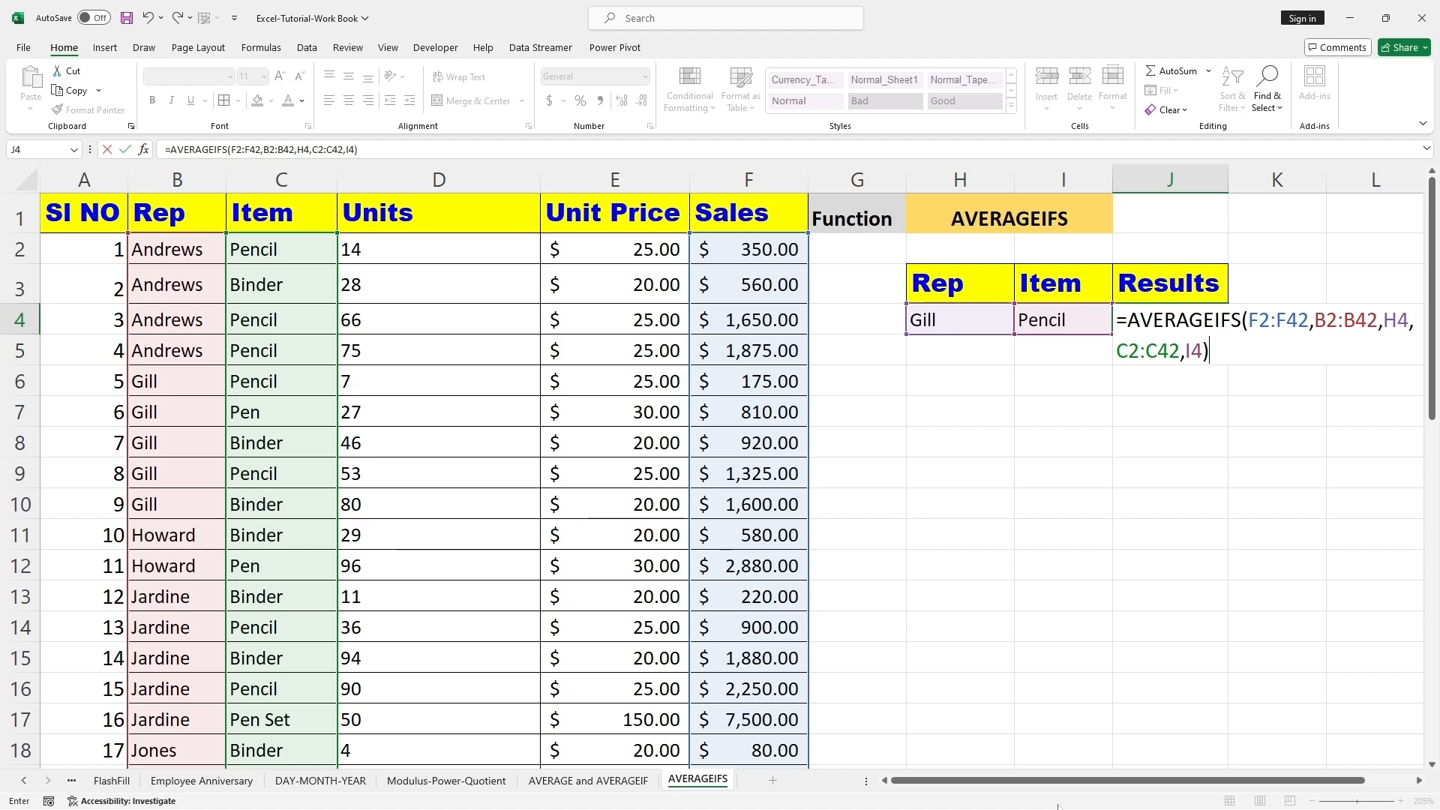
key(Return)
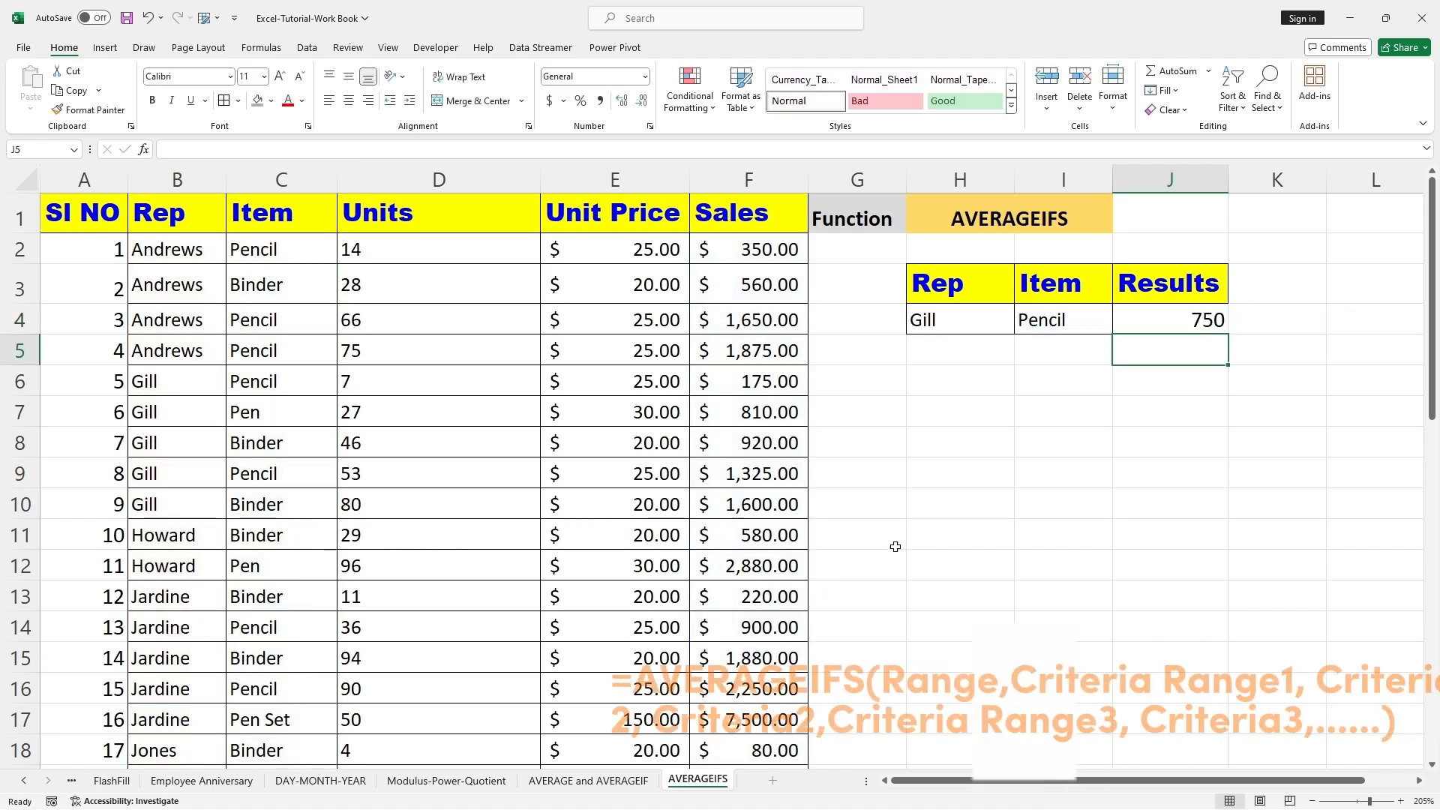
click(949, 325)
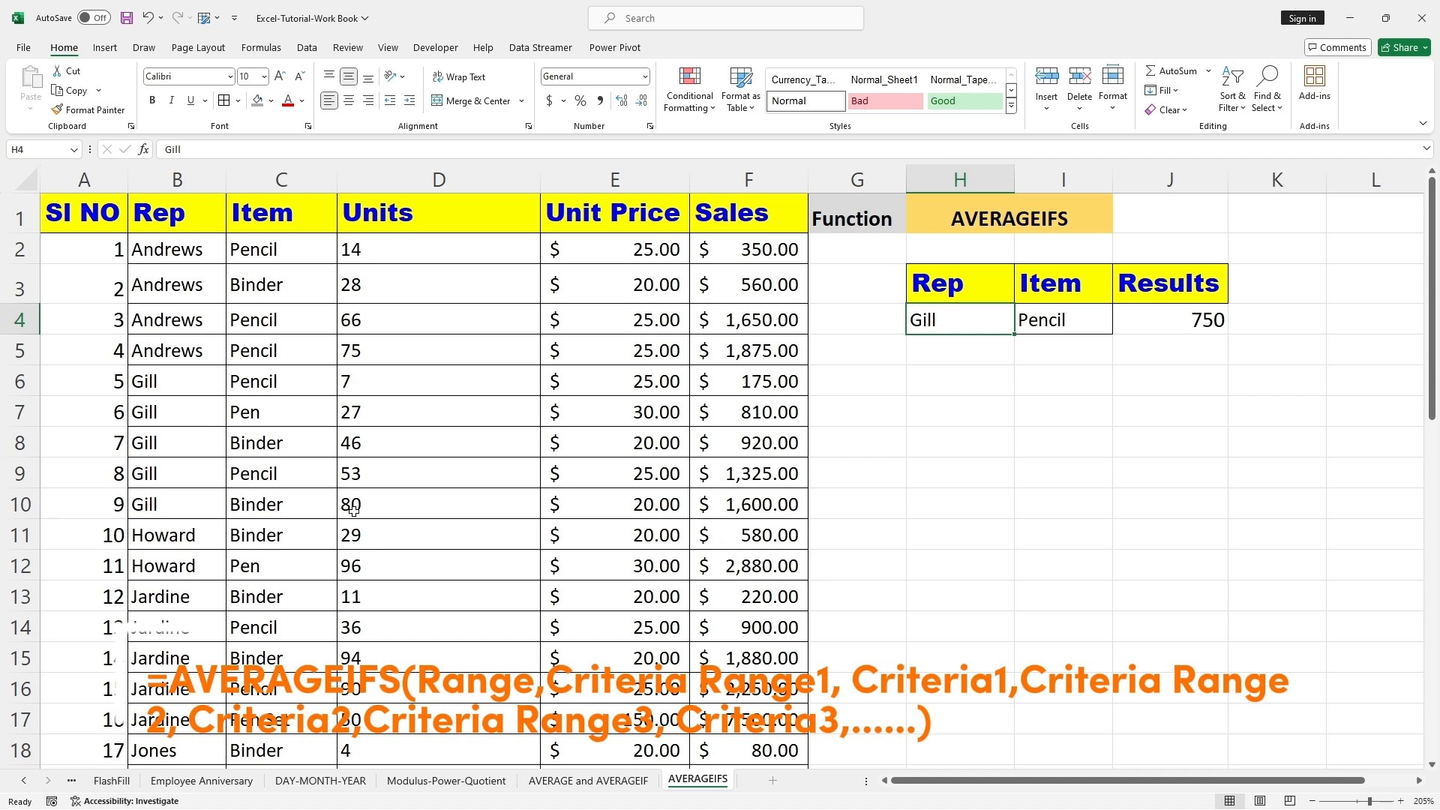
click(1075, 319)
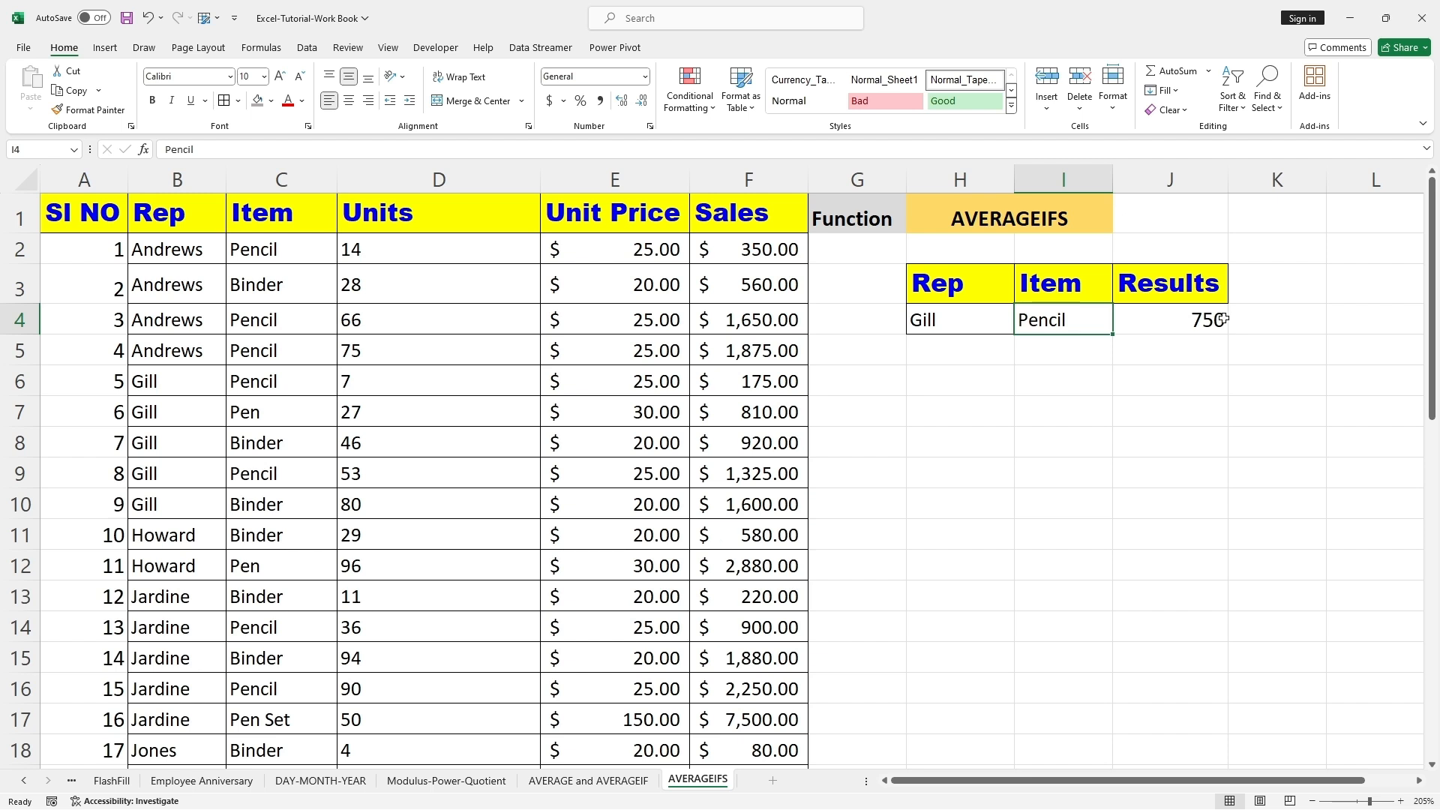
click(1076, 441)
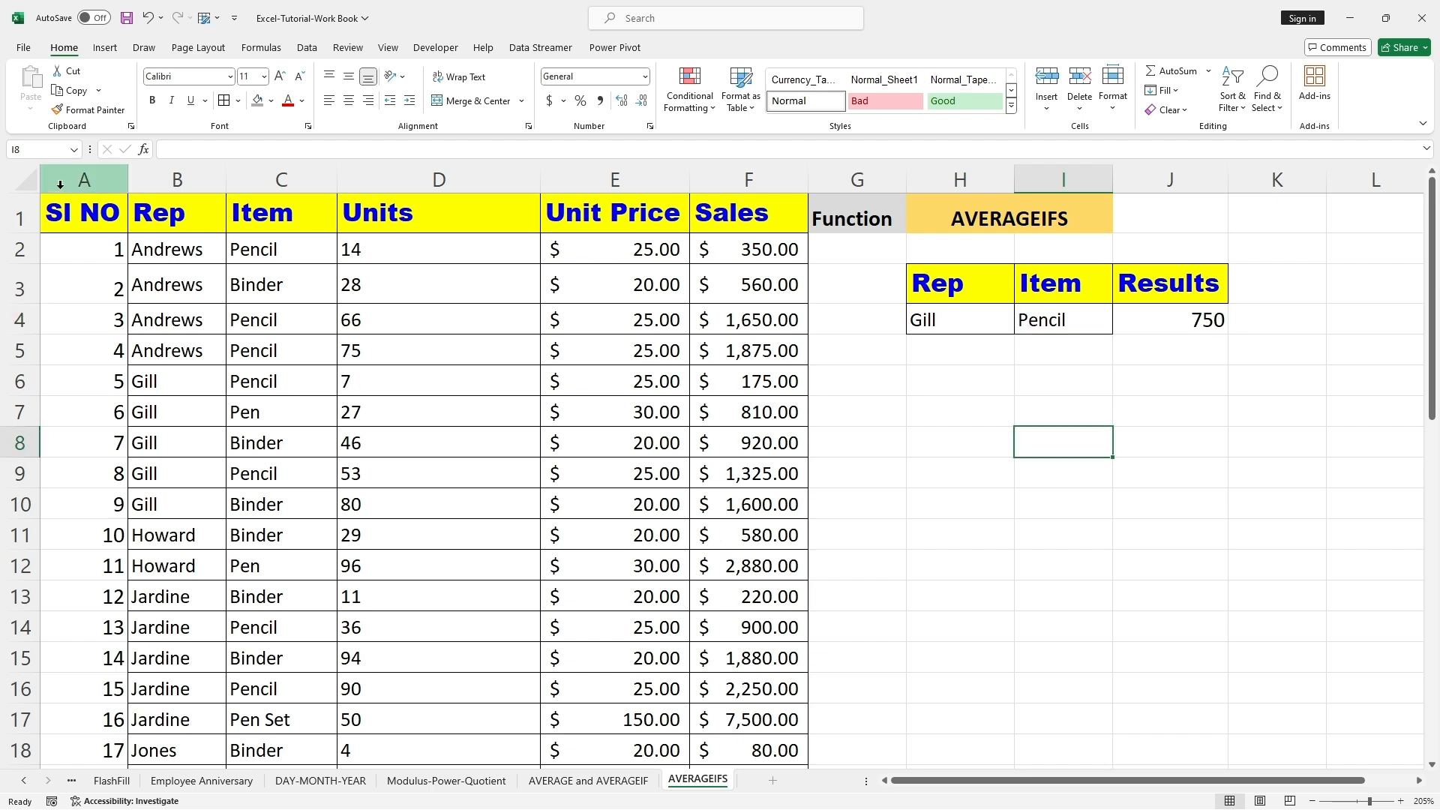
Add filters to the header row A1:F1 and filter the Rep column to the rep named in H4
drag(53, 215, 743, 216)
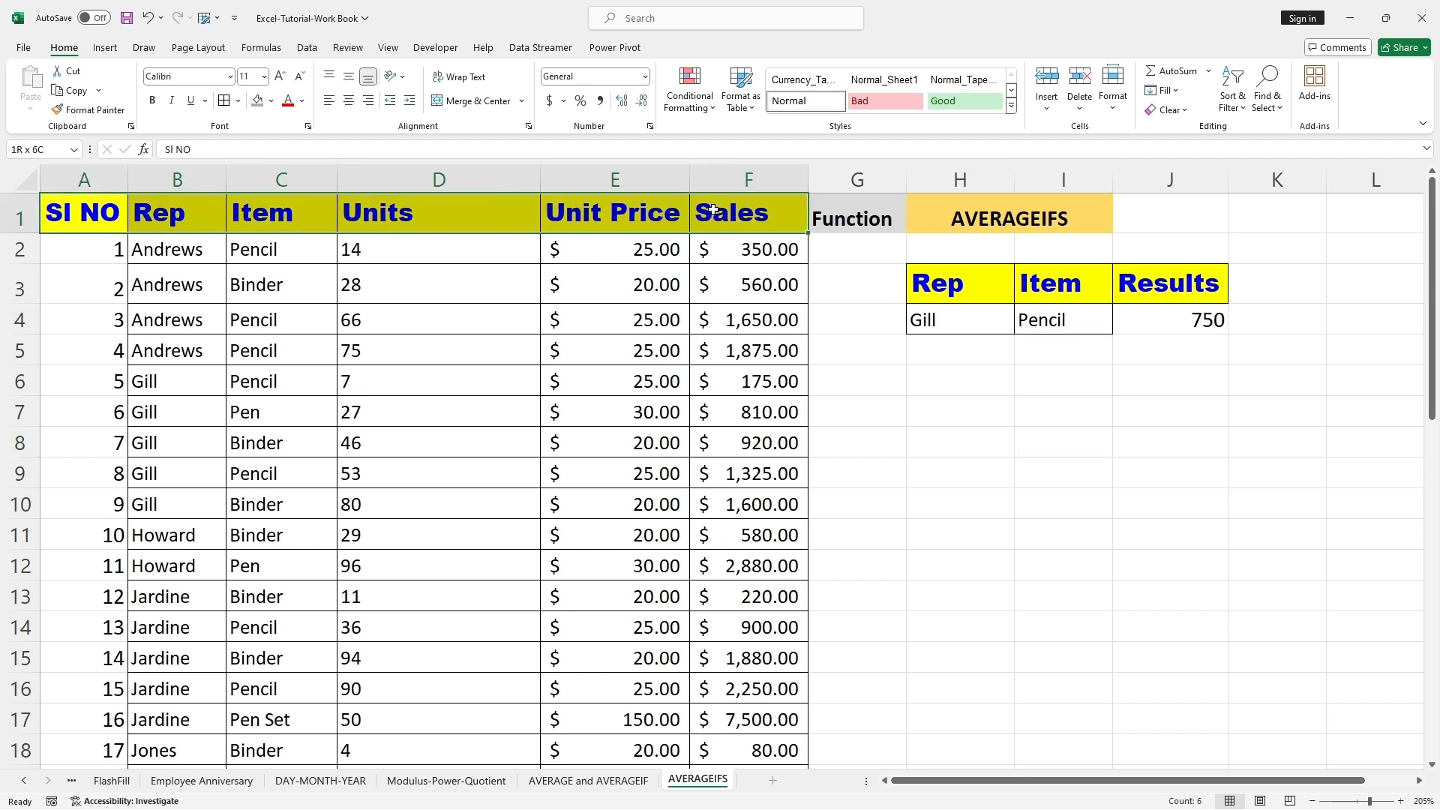
click(307, 47)
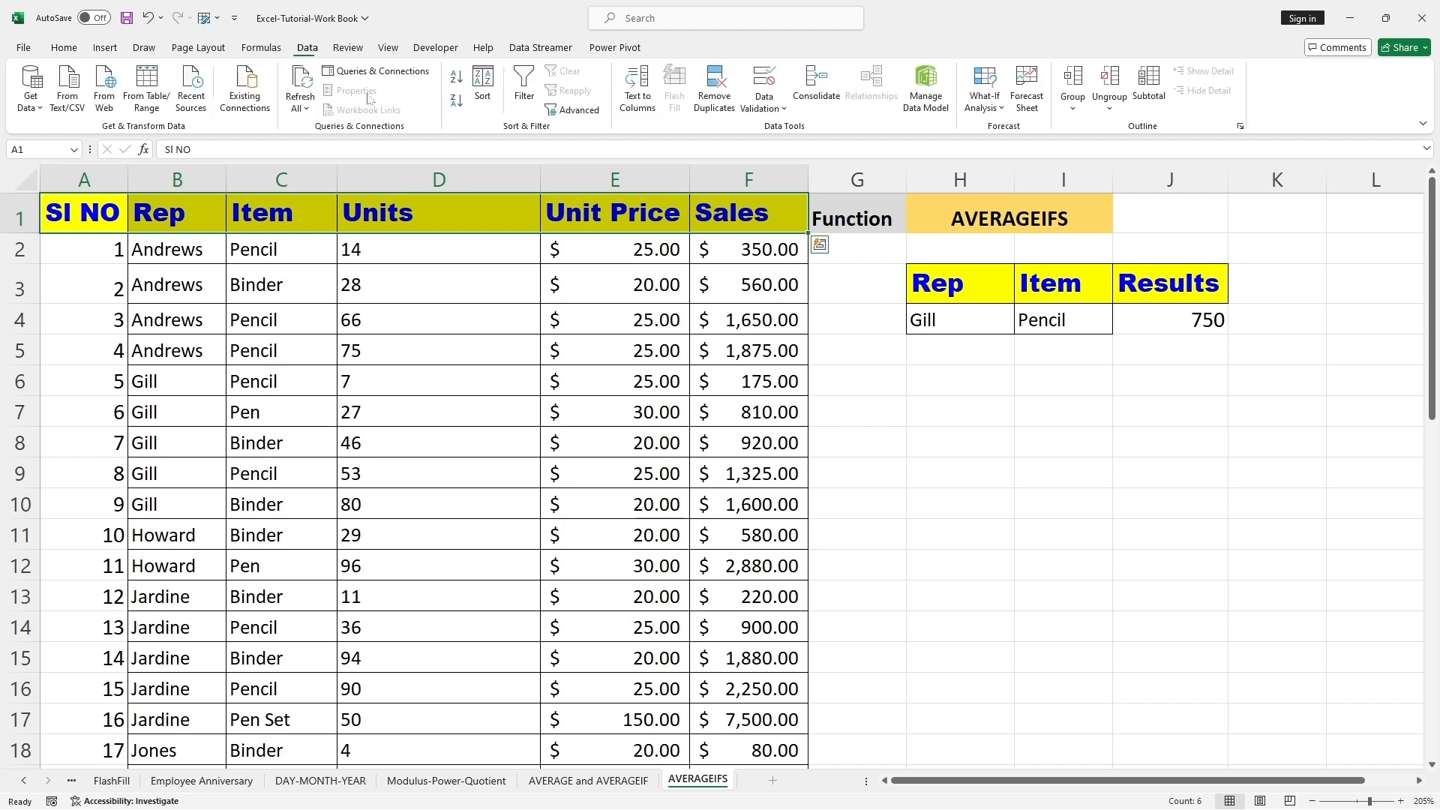
click(524, 83)
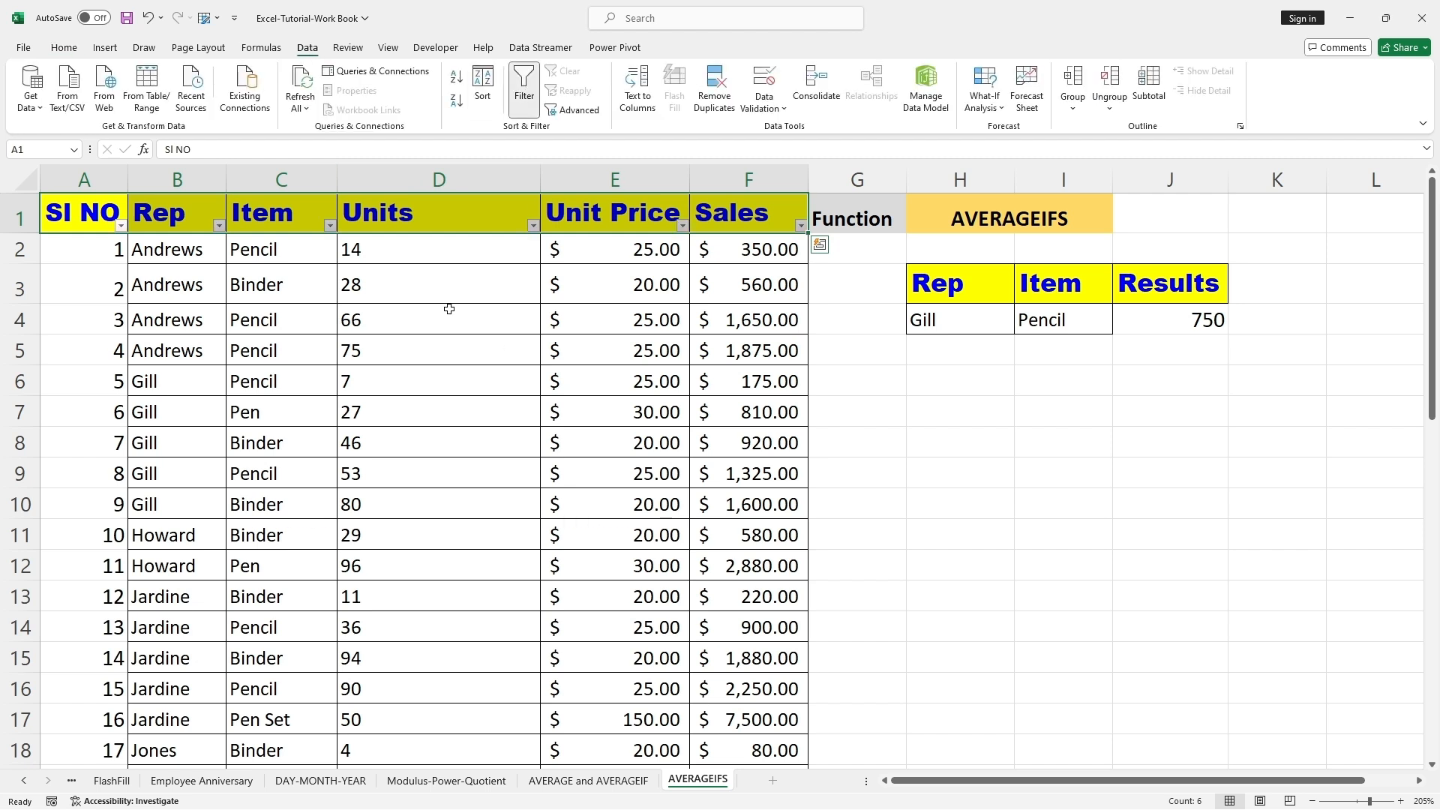
click(218, 225)
click(88, 422)
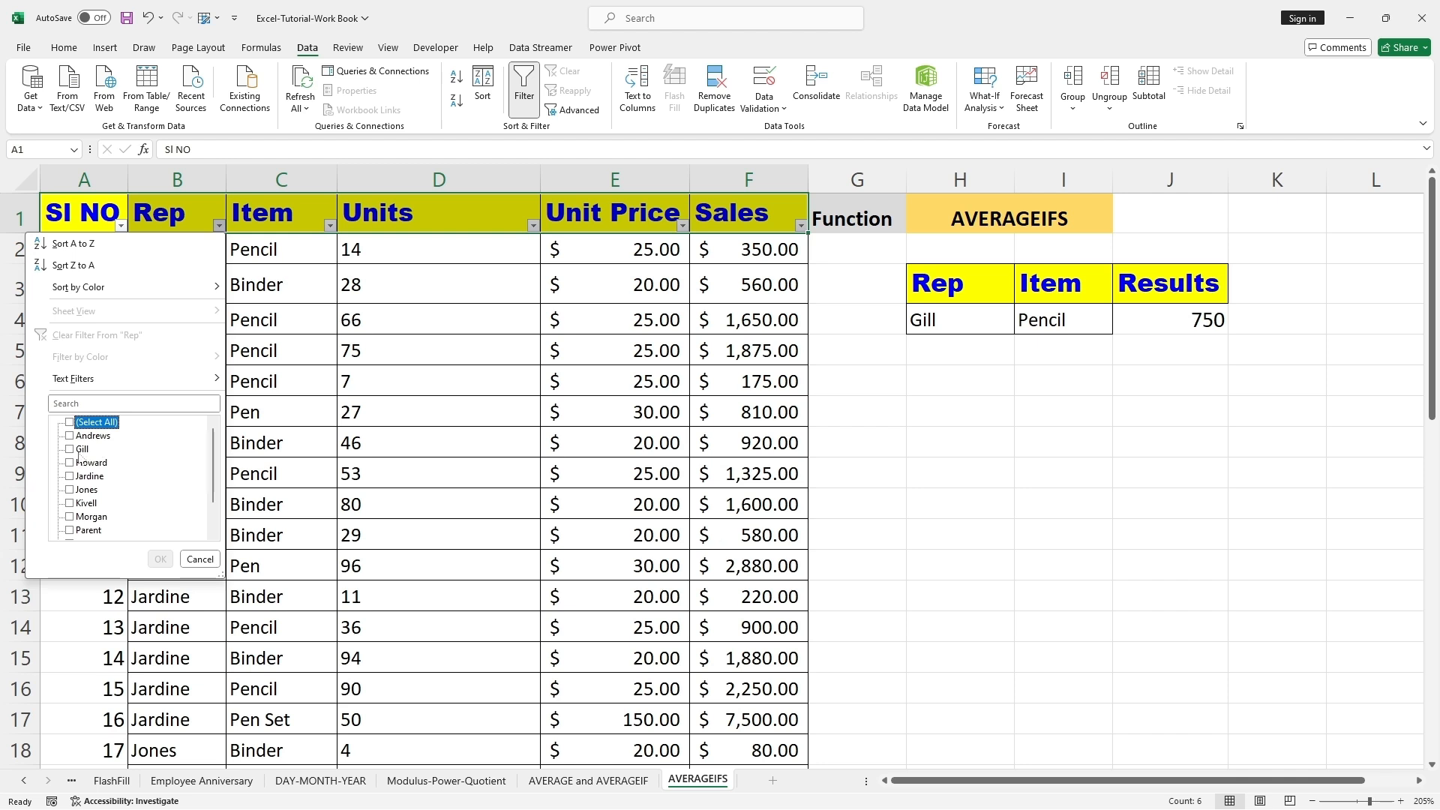
click(82, 450)
click(160, 560)
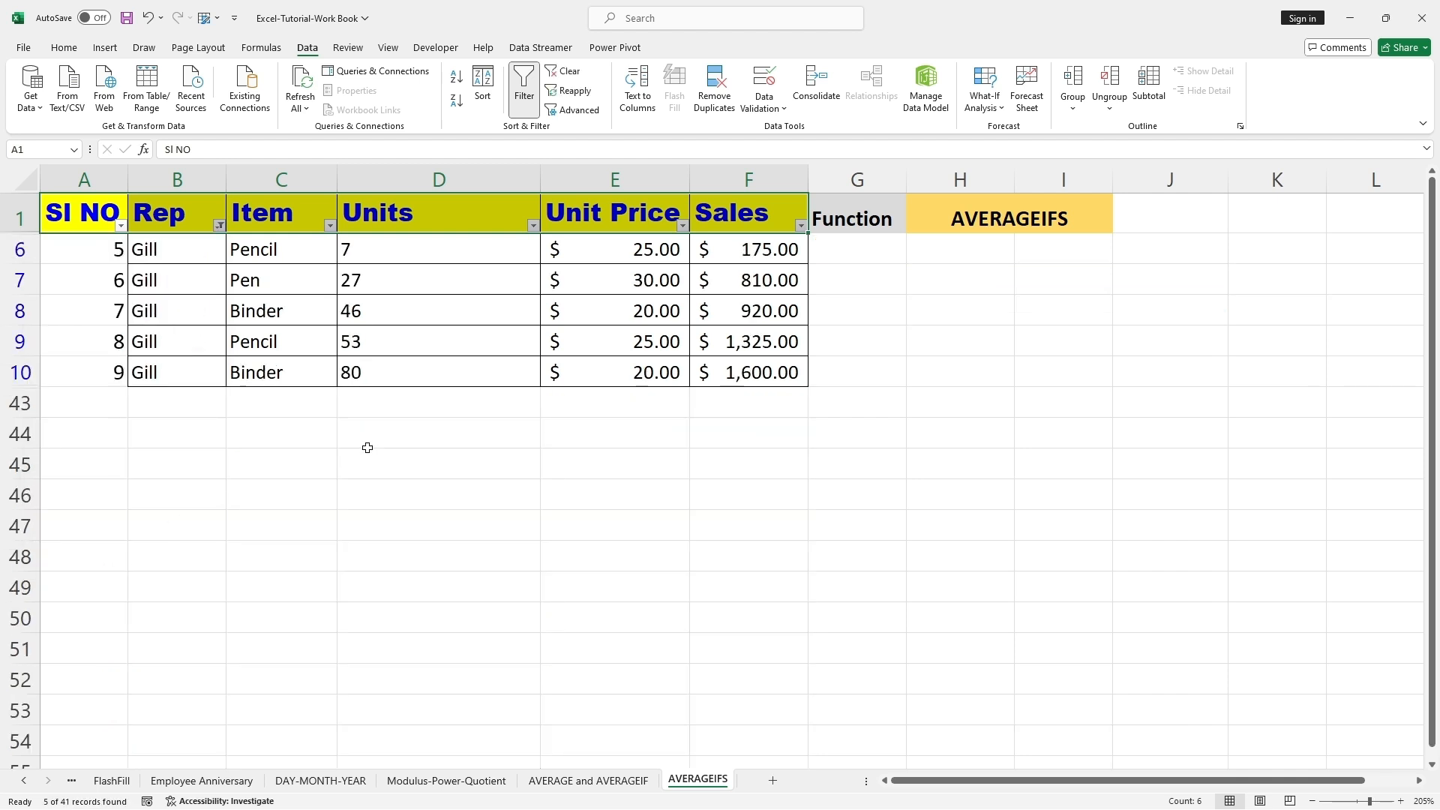
Filter the Item column to show only Pencil
click(331, 226)
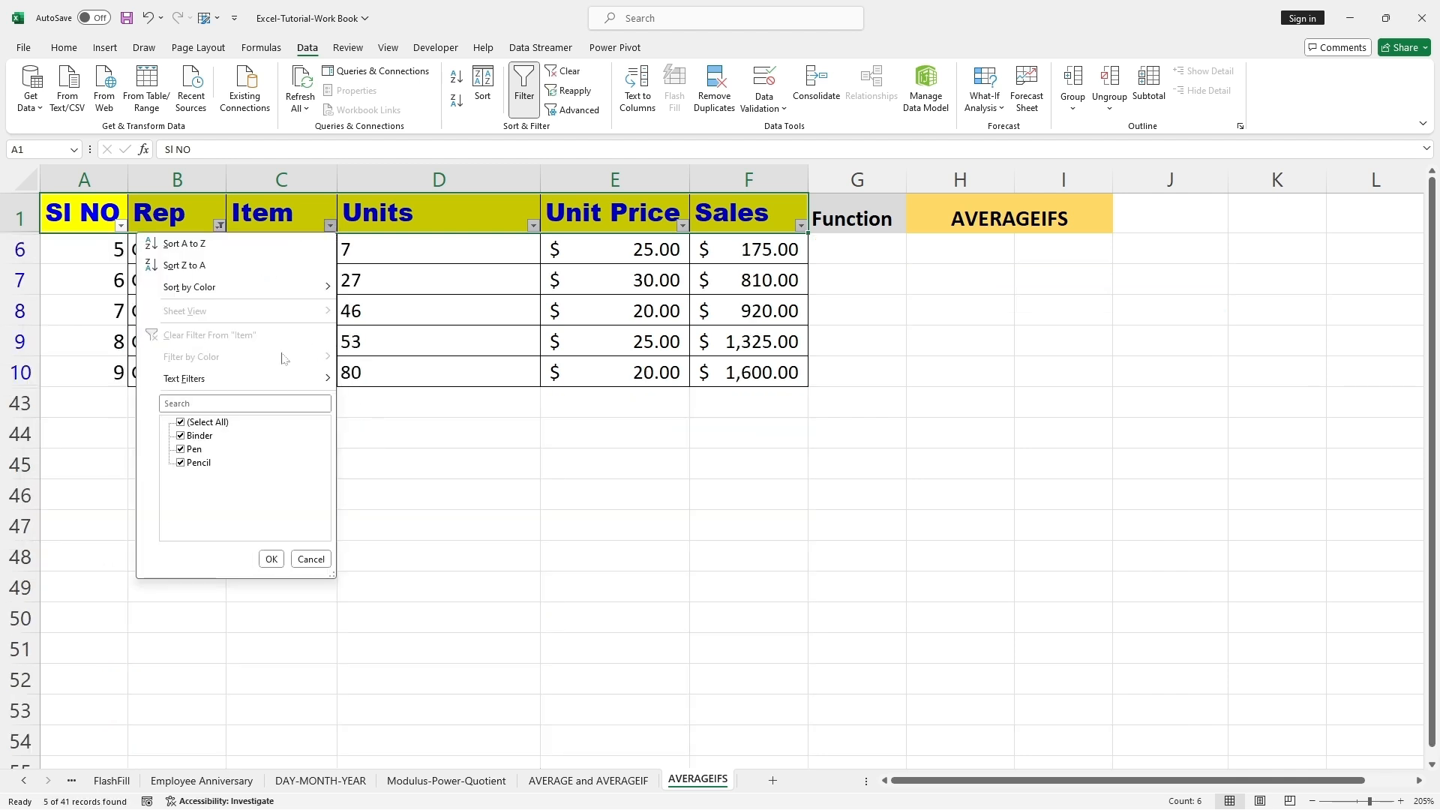
click(206, 423)
click(199, 463)
click(271, 560)
Select the filtered Sales values in F6 and F9 to check their average, remove the filter and compare with J4
drag(743, 249, 747, 276)
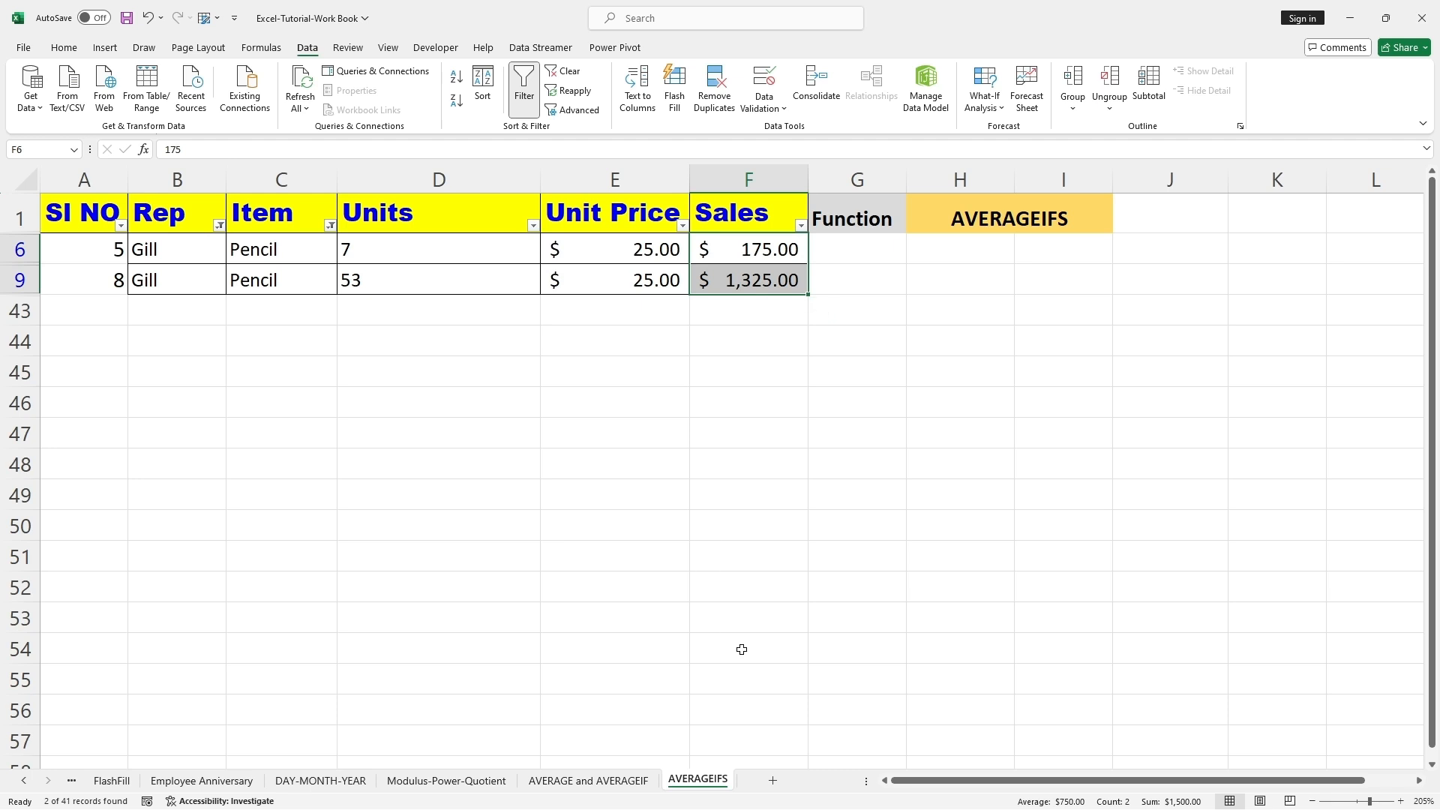
drag(997, 775, 1106, 809)
drag(1073, 762, 1090, 732)
click(525, 94)
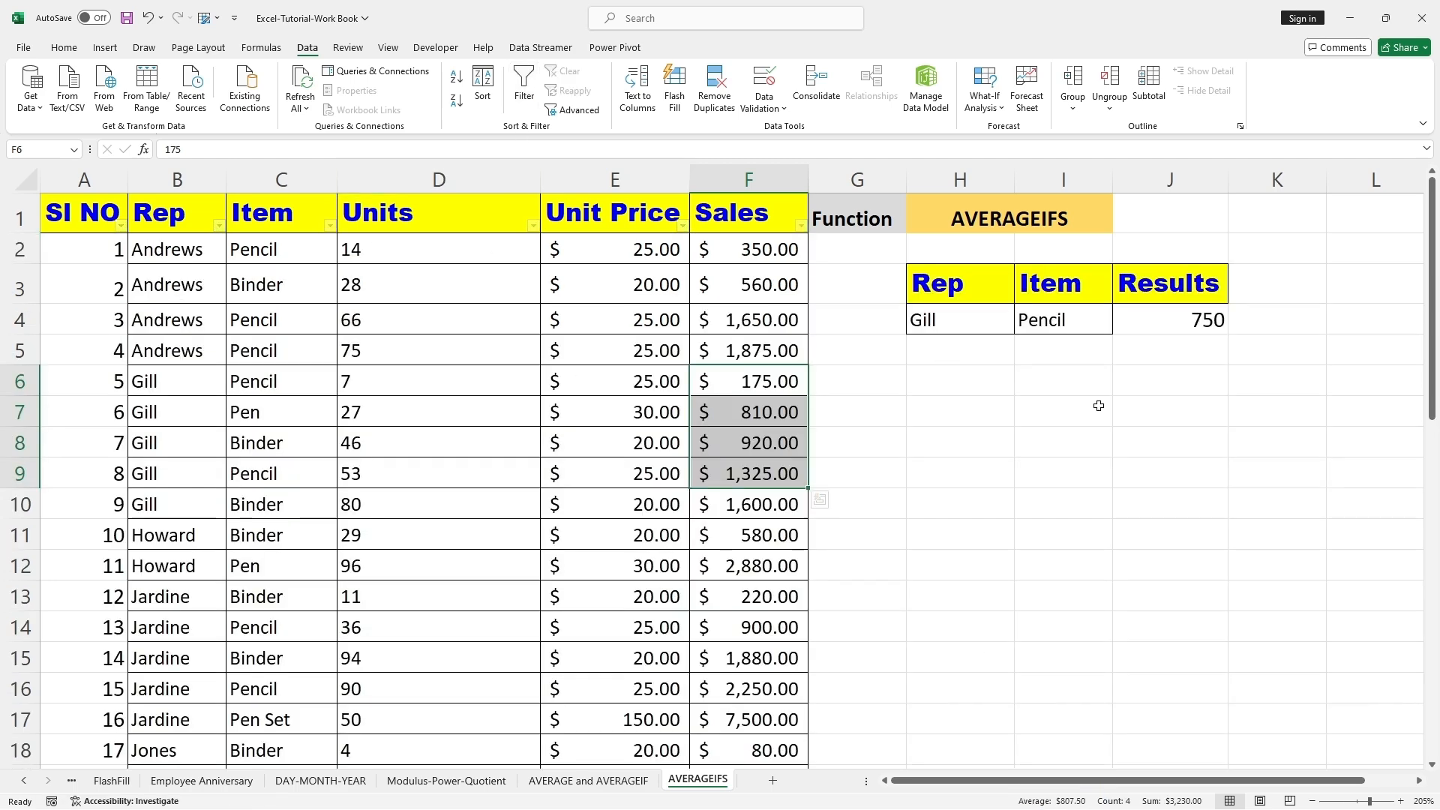
click(1212, 319)
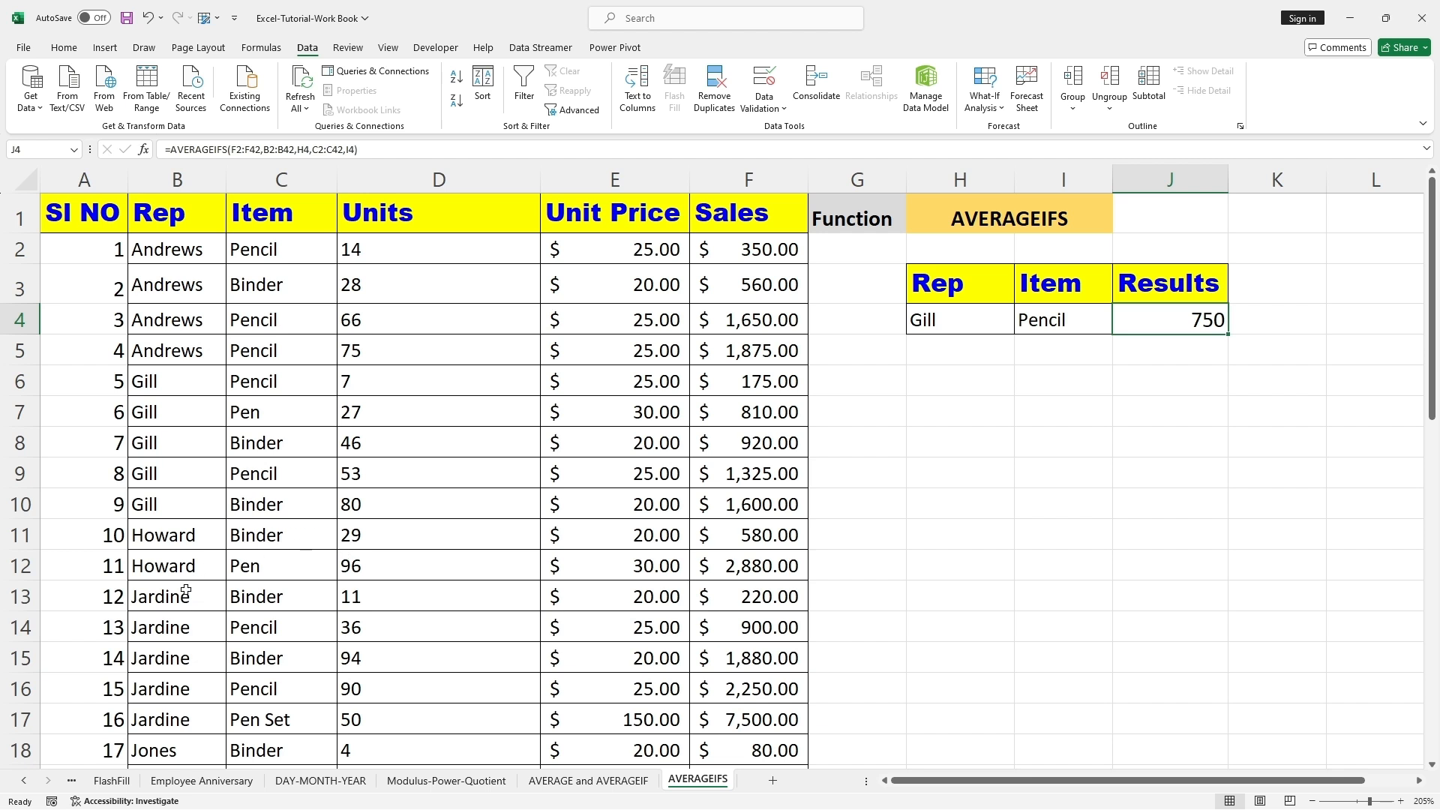
Replace the rep criterion in H4 with the rep name copied from cell B16
click(941, 319)
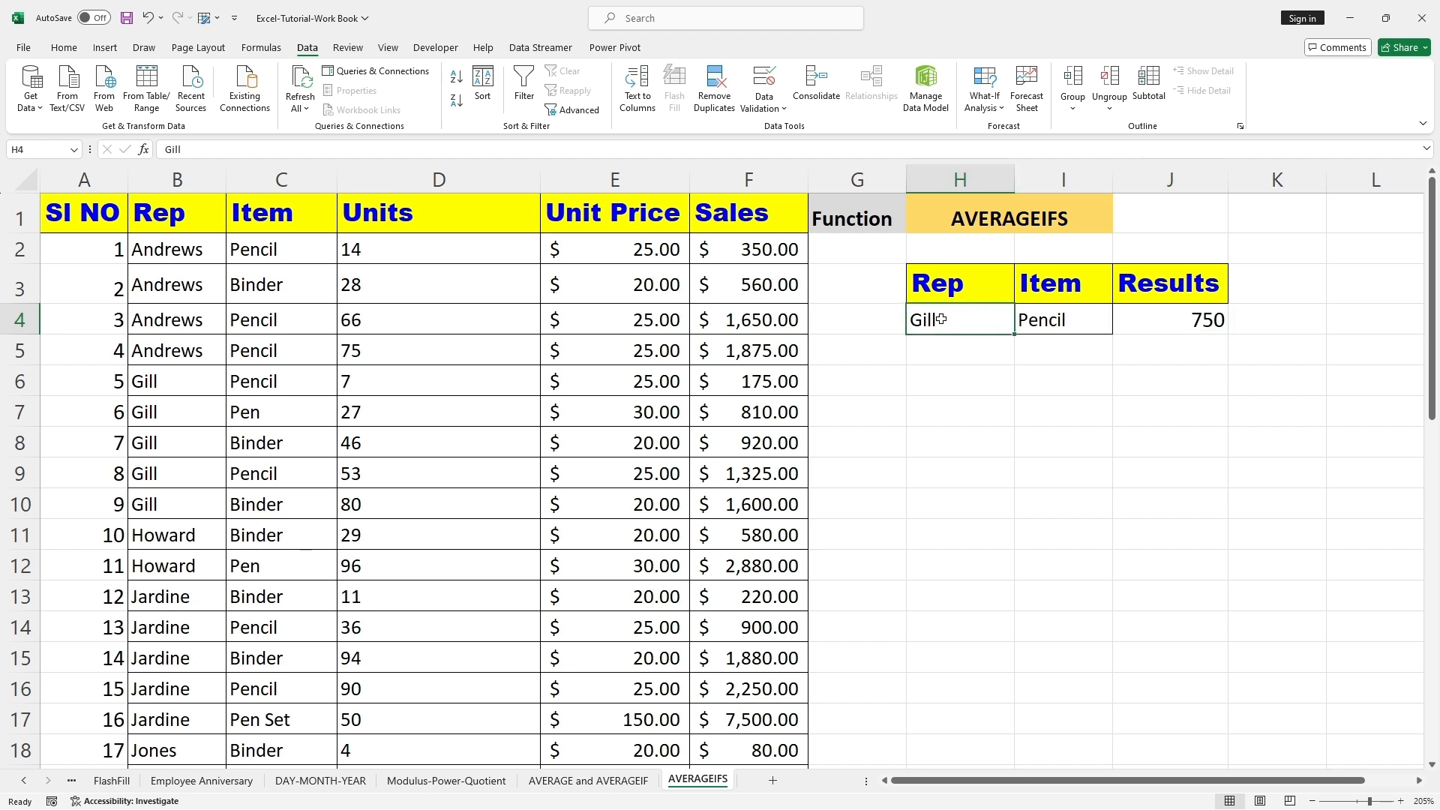
click(160, 690)
key(ctrl+c)
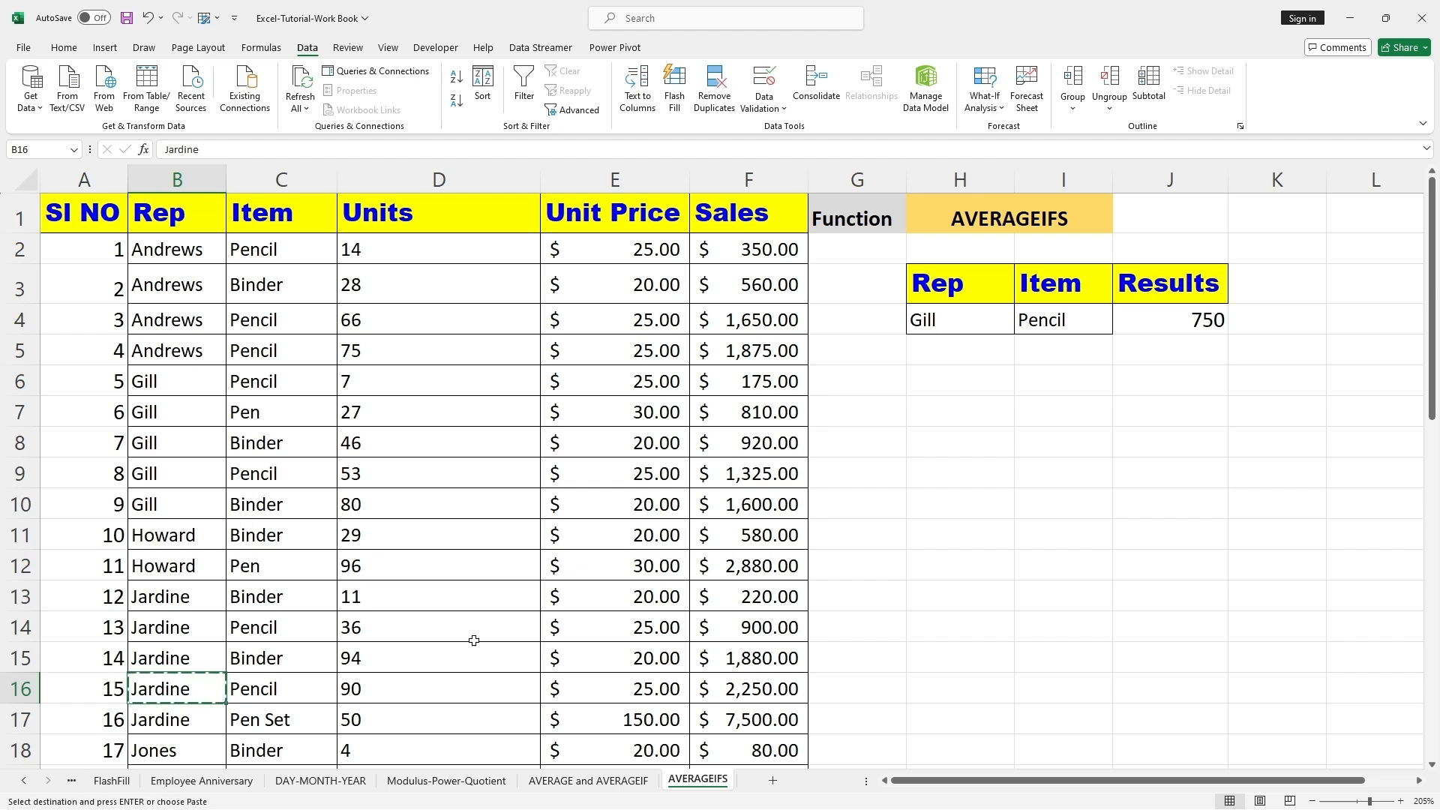
click(951, 311)
key(ctrl+v)
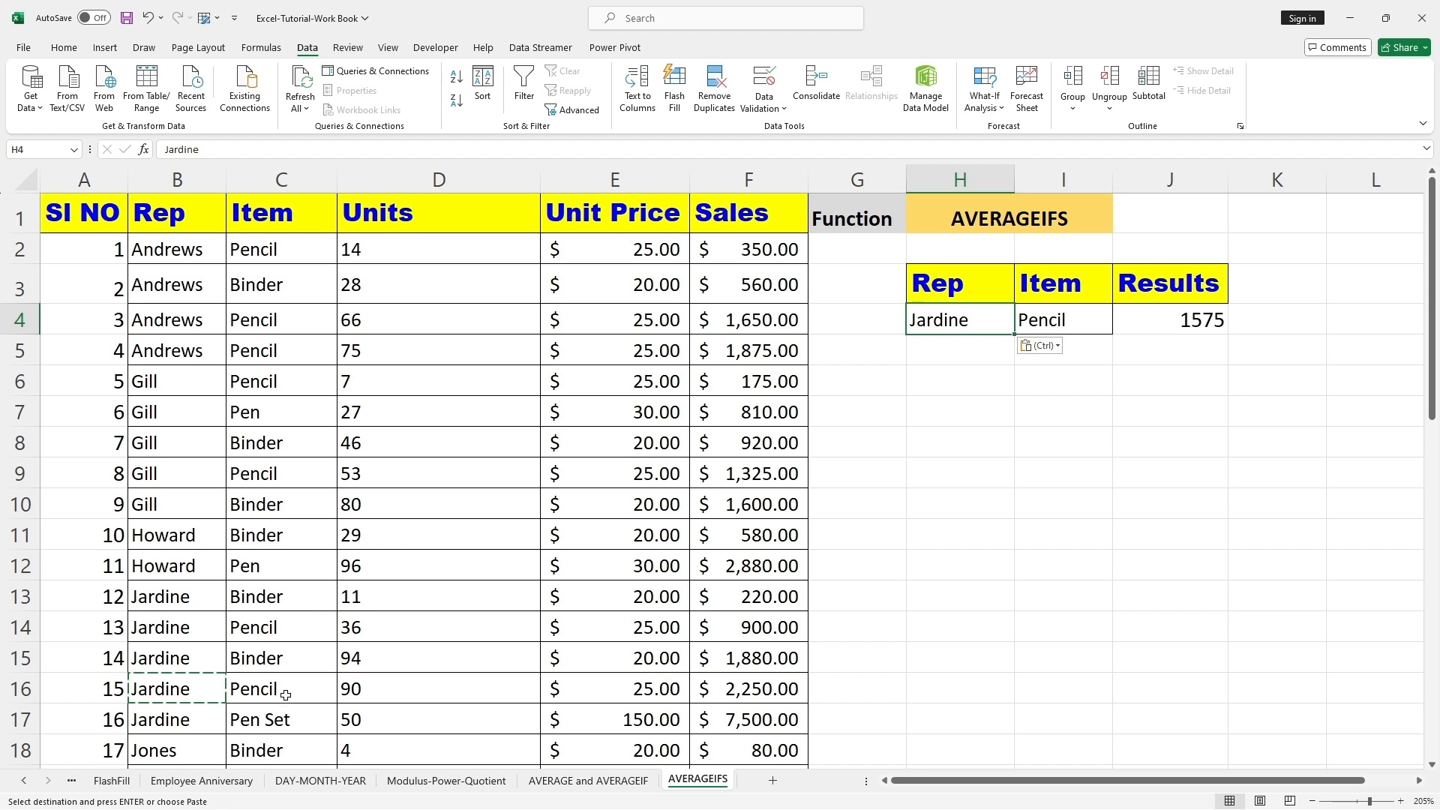
Replace the item criterion in I4 with Binder copied from cell C15
click(265, 658)
key(ctrl+c)
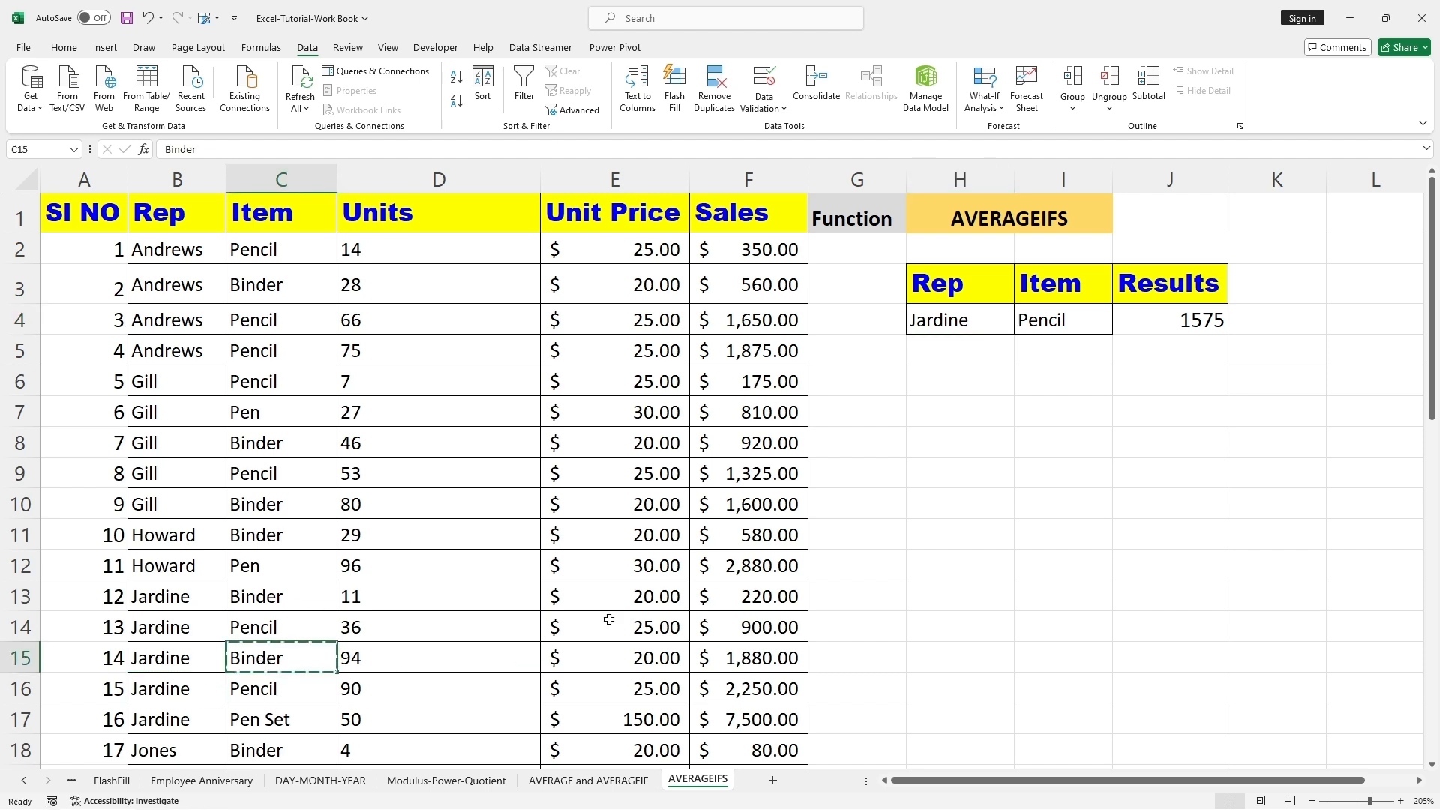
click(1075, 321)
key(ctrl+v)
key(Right)
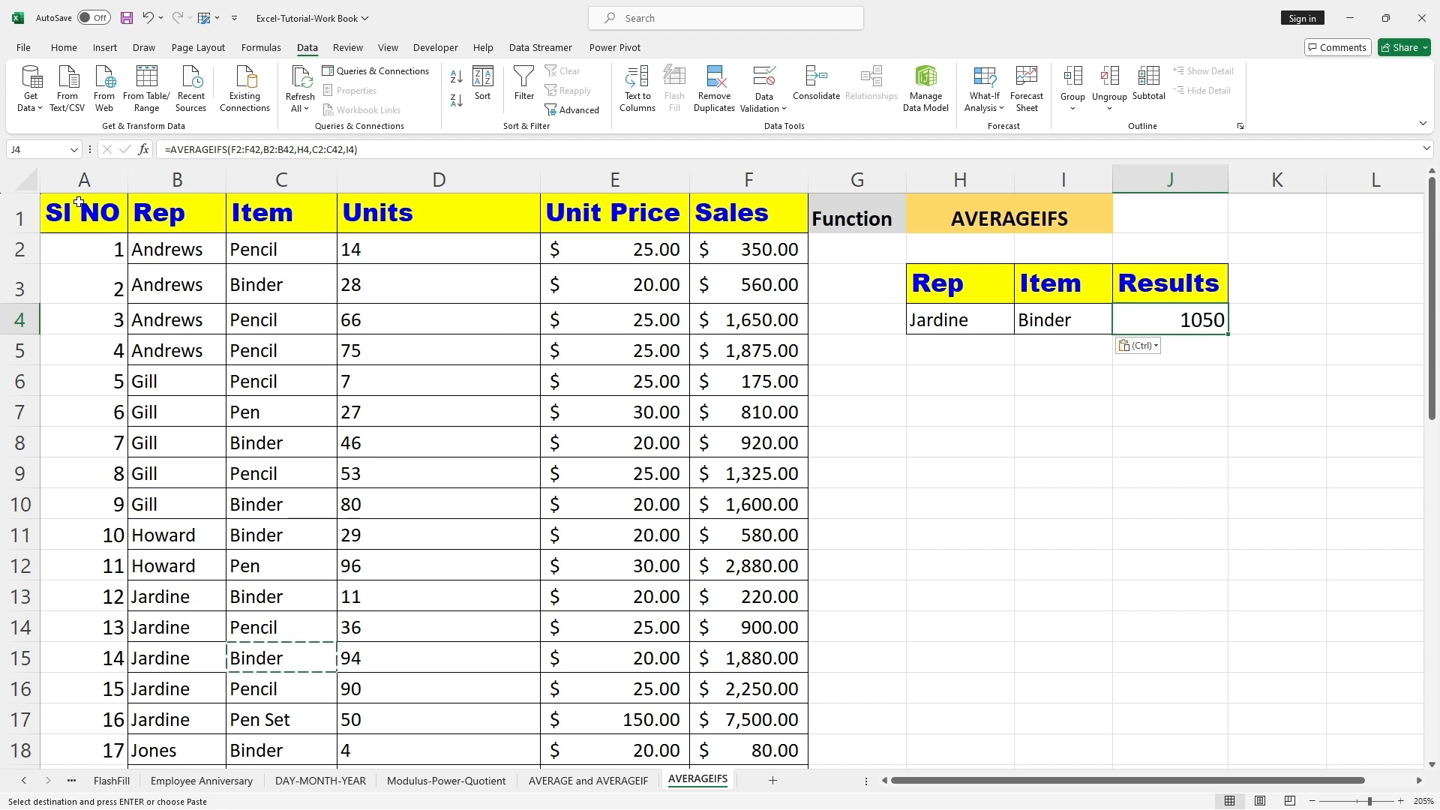
Reapply filters to the header row A1:F1 and limit the Rep column to the rep now in H4
drag(66, 208, 743, 213)
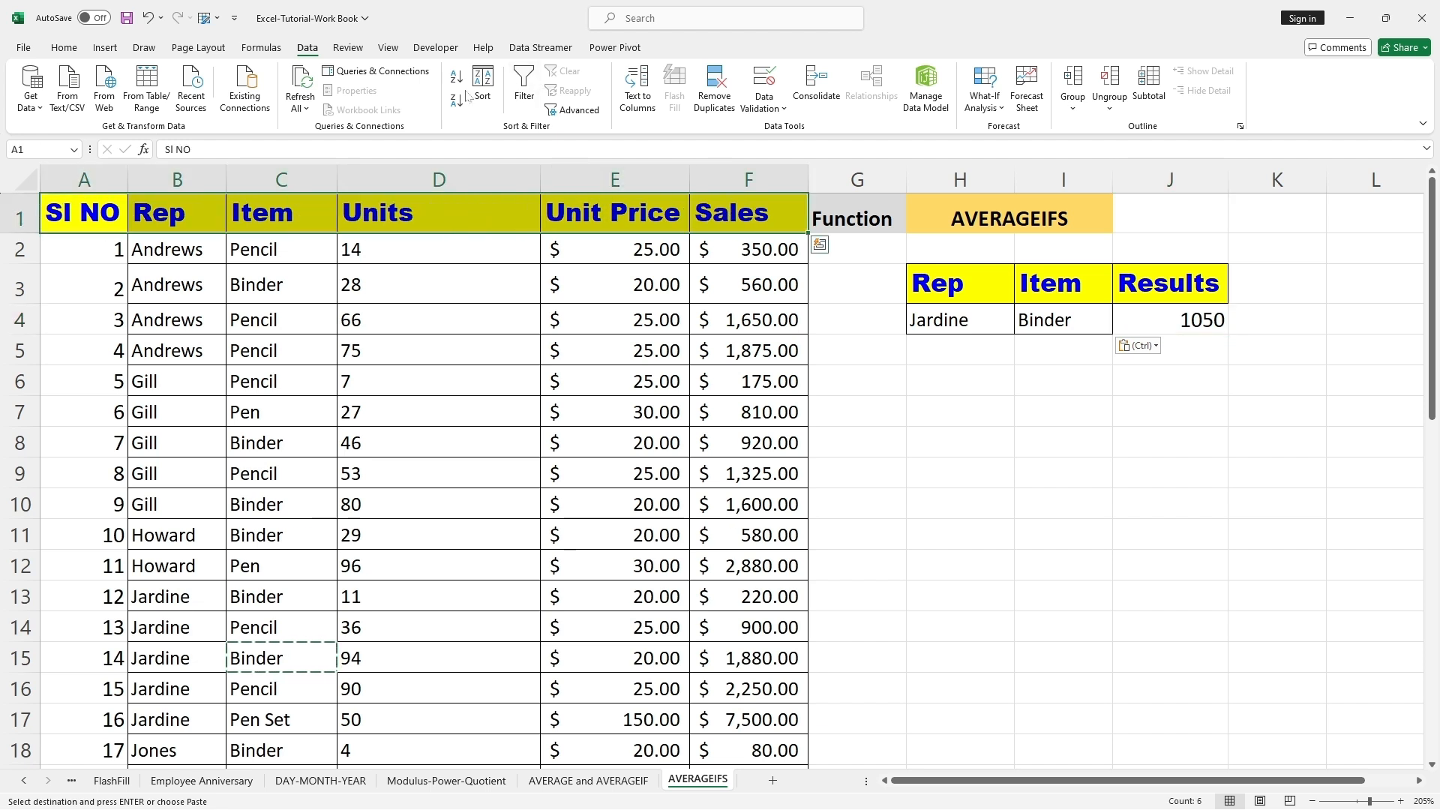
click(525, 90)
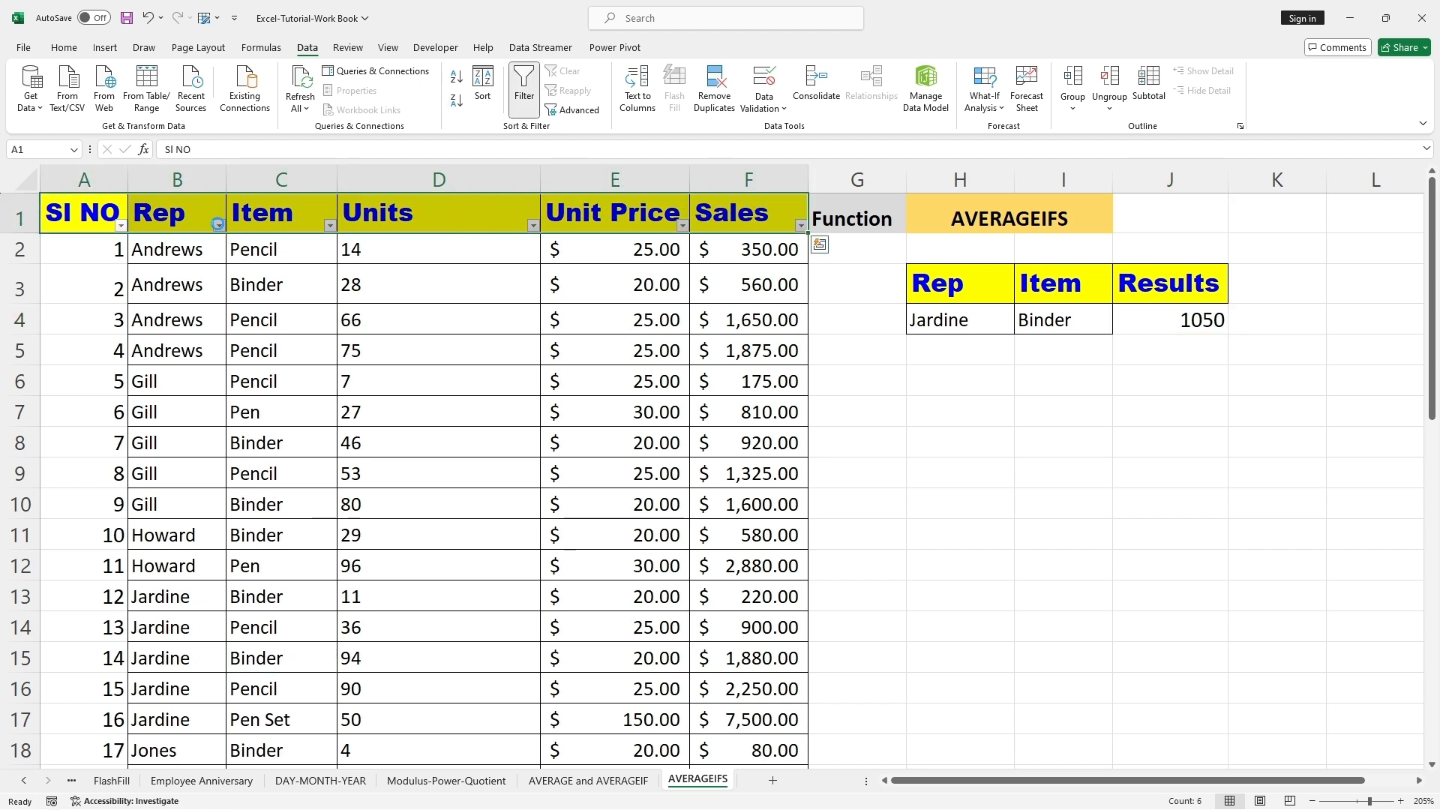
click(218, 225)
click(106, 424)
click(88, 477)
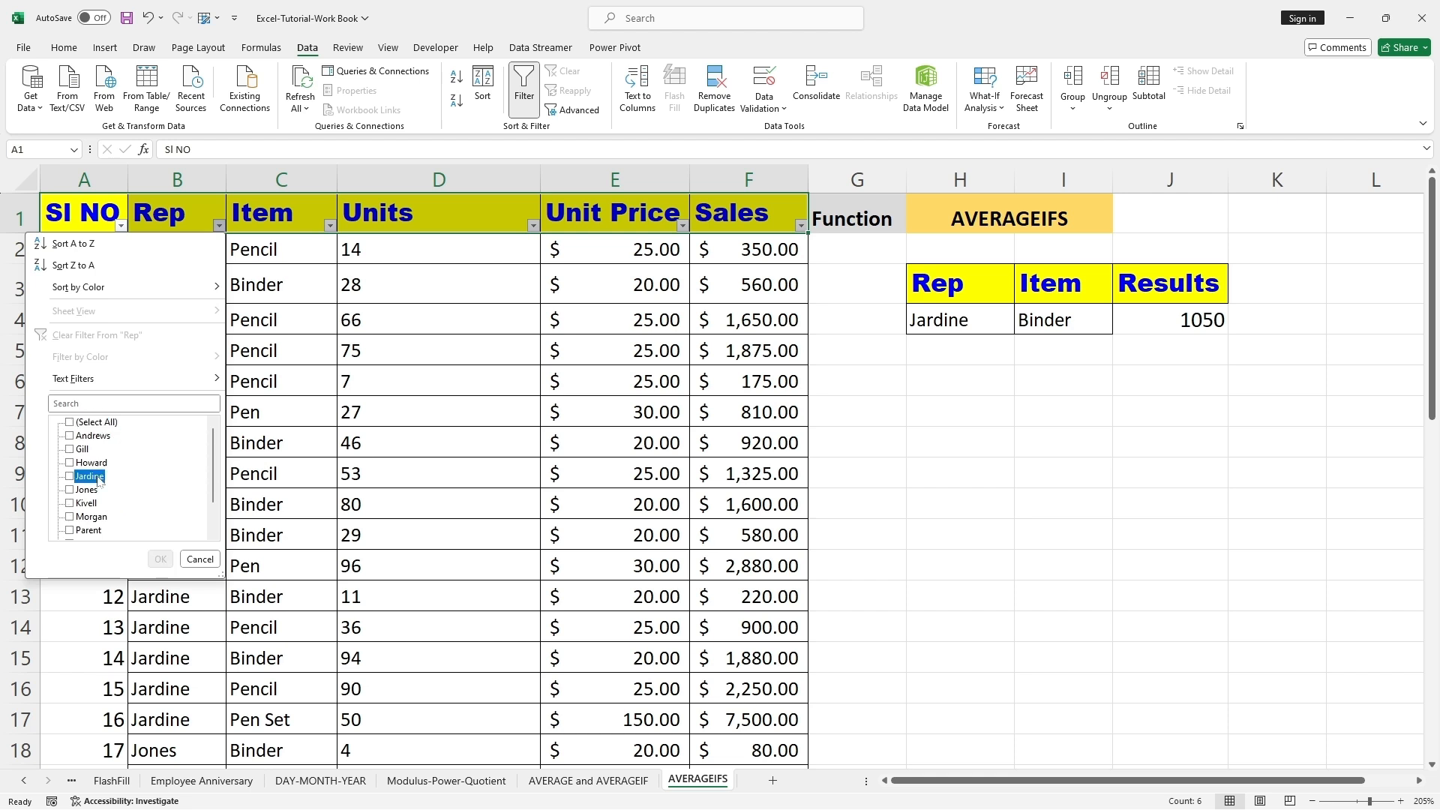
click(160, 559)
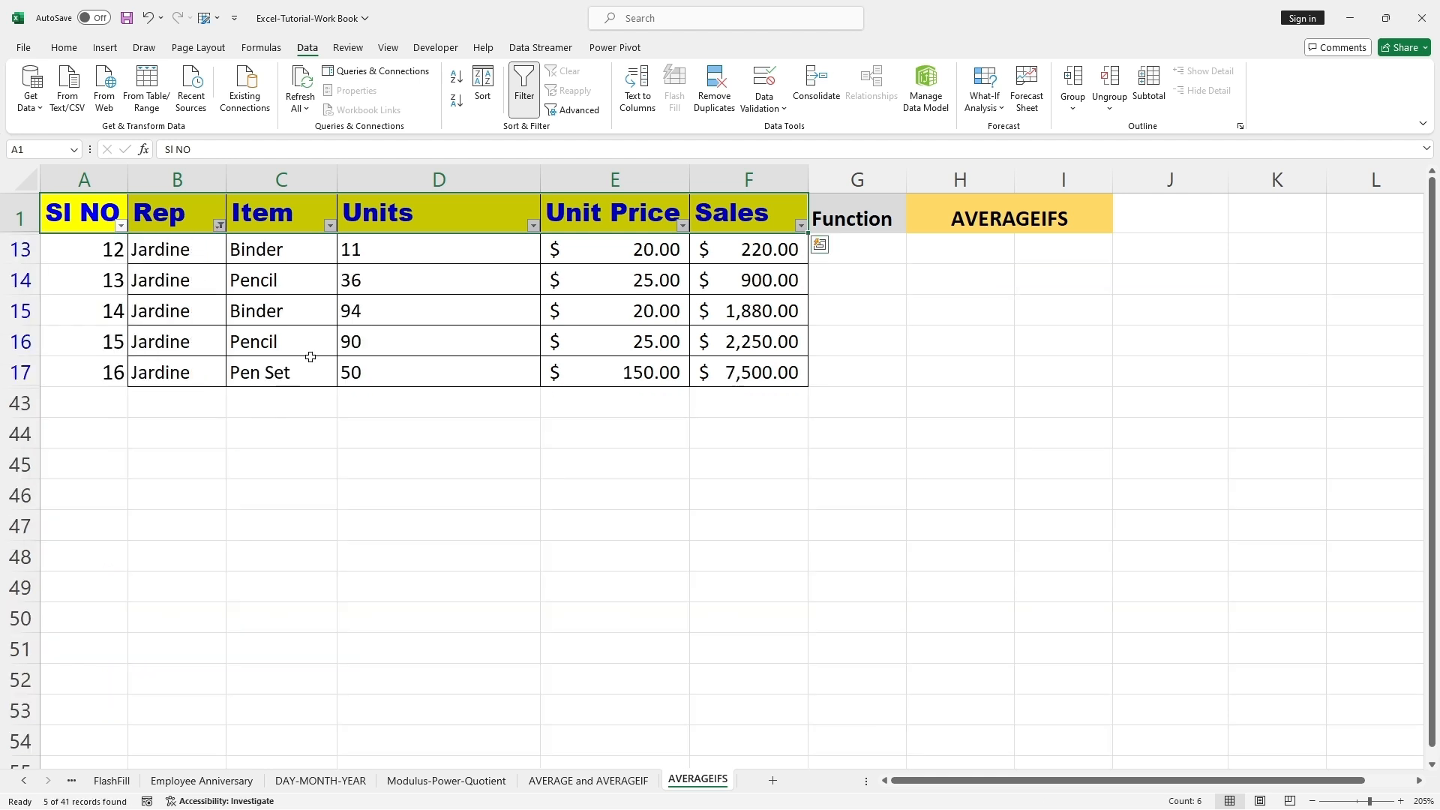
Filter the Item column to show only Binder
click(330, 225)
click(209, 423)
click(199, 436)
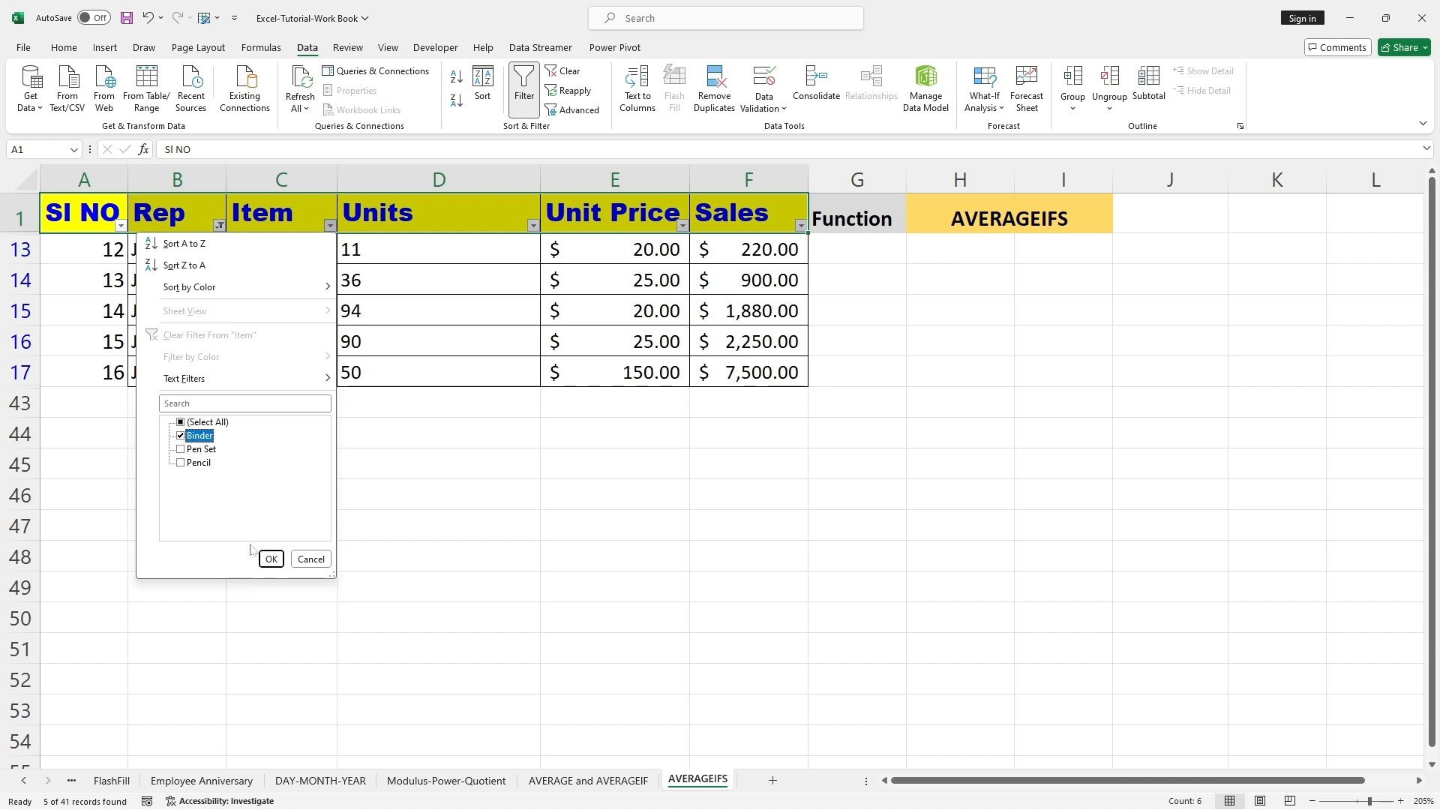
click(272, 559)
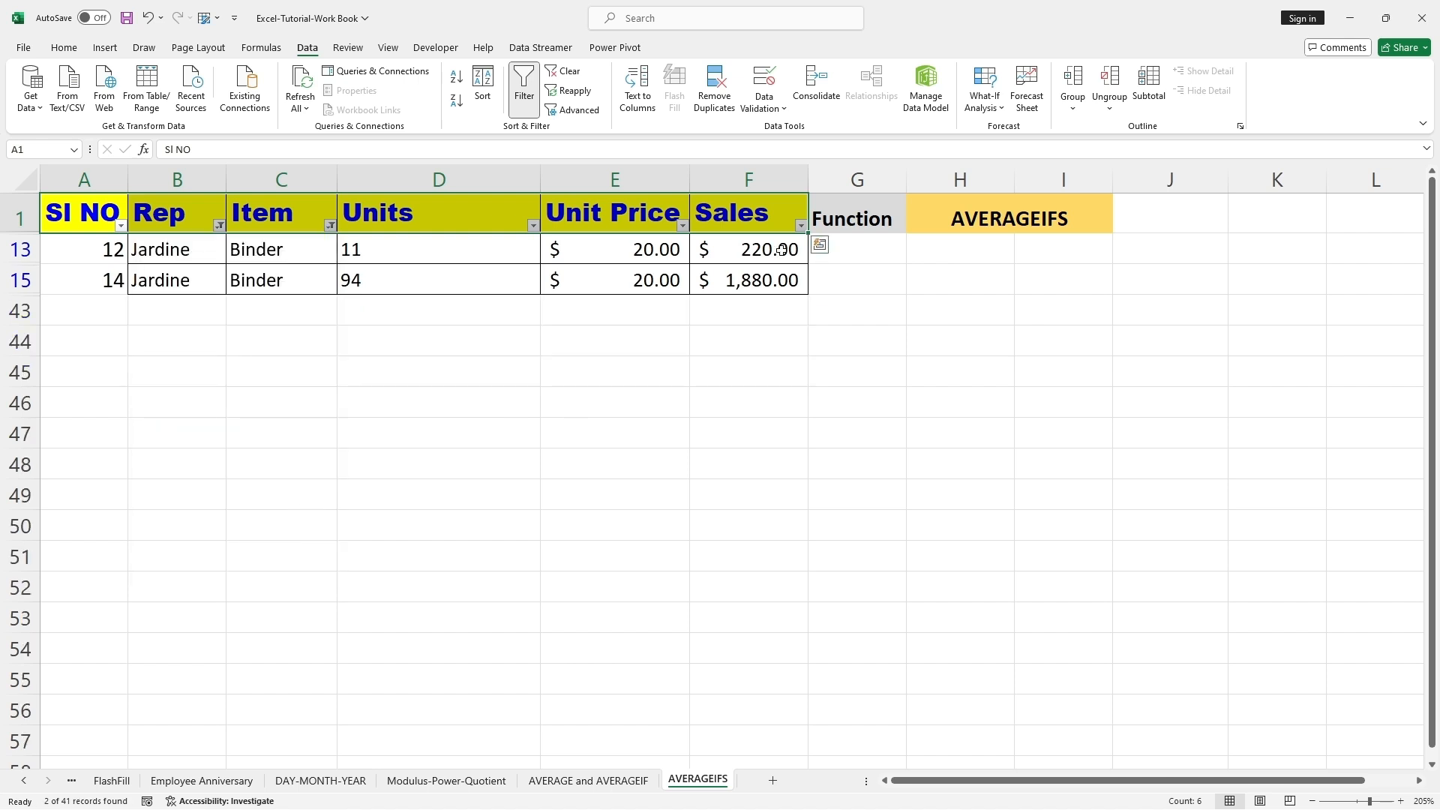
Select the filtered Sales values in F13 and F15 to check their average, remove the filter and compare with J4
drag(776, 250, 761, 280)
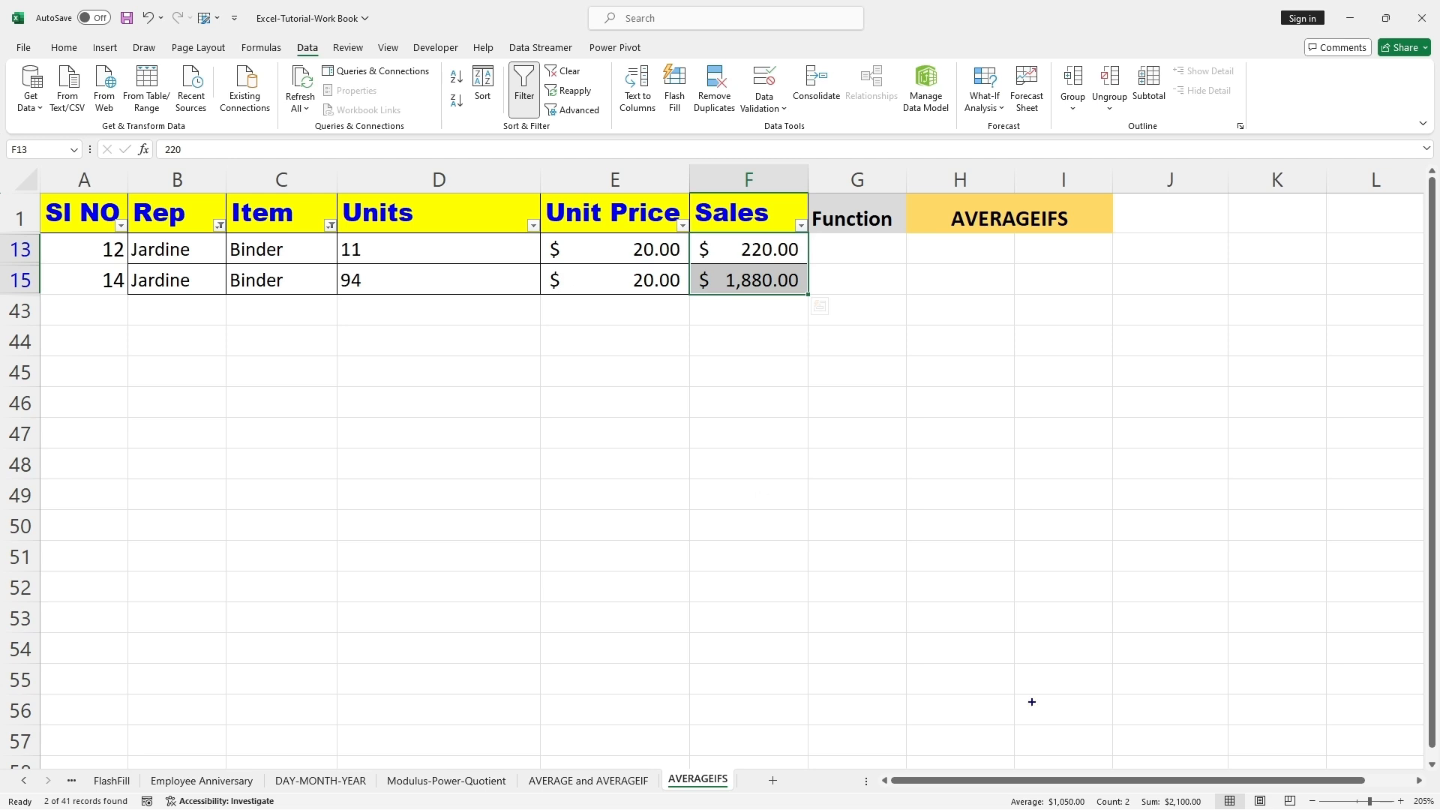
drag(986, 781, 1089, 809)
drag(1102, 705, 1083, 743)
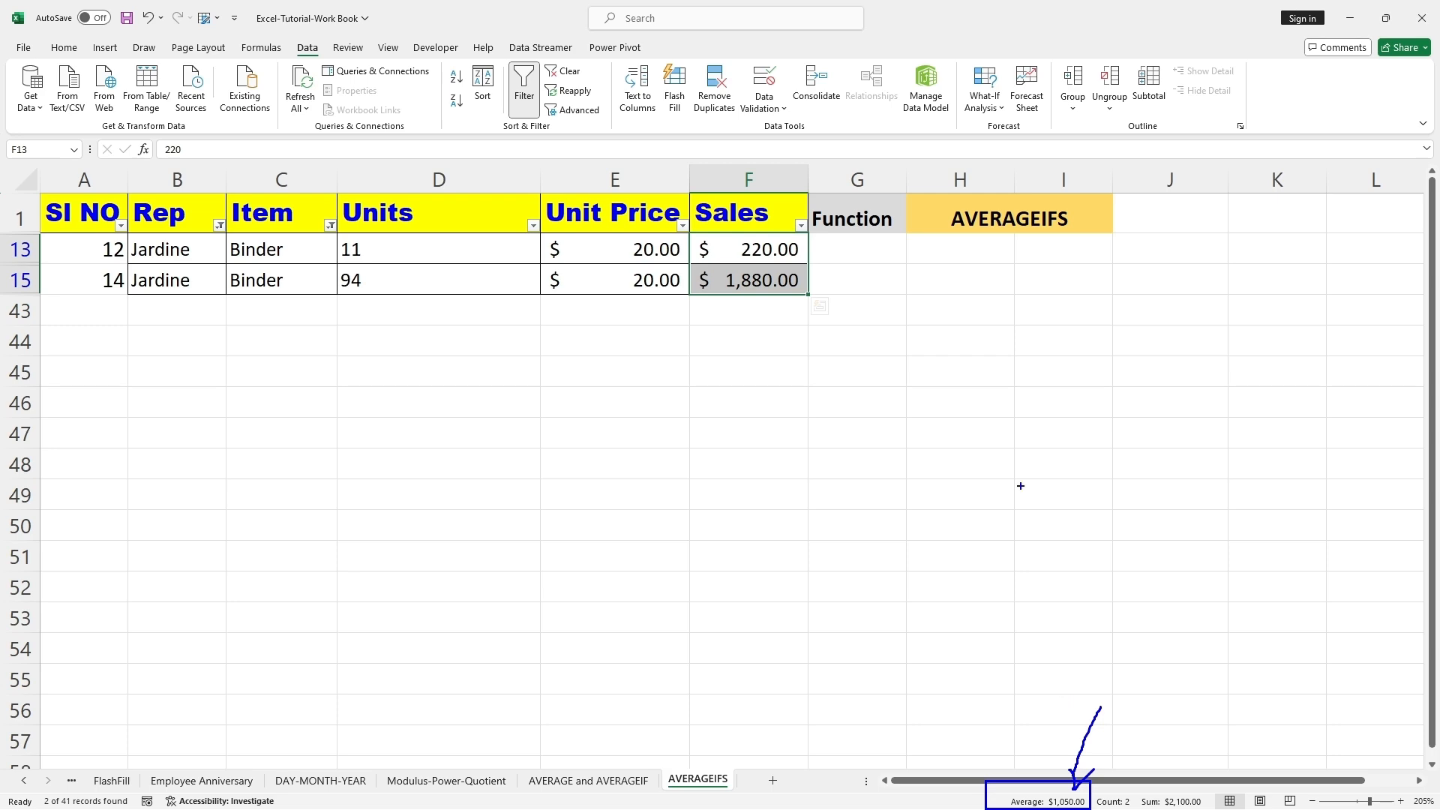
key(ctrl+shift+l)
click(1199, 318)
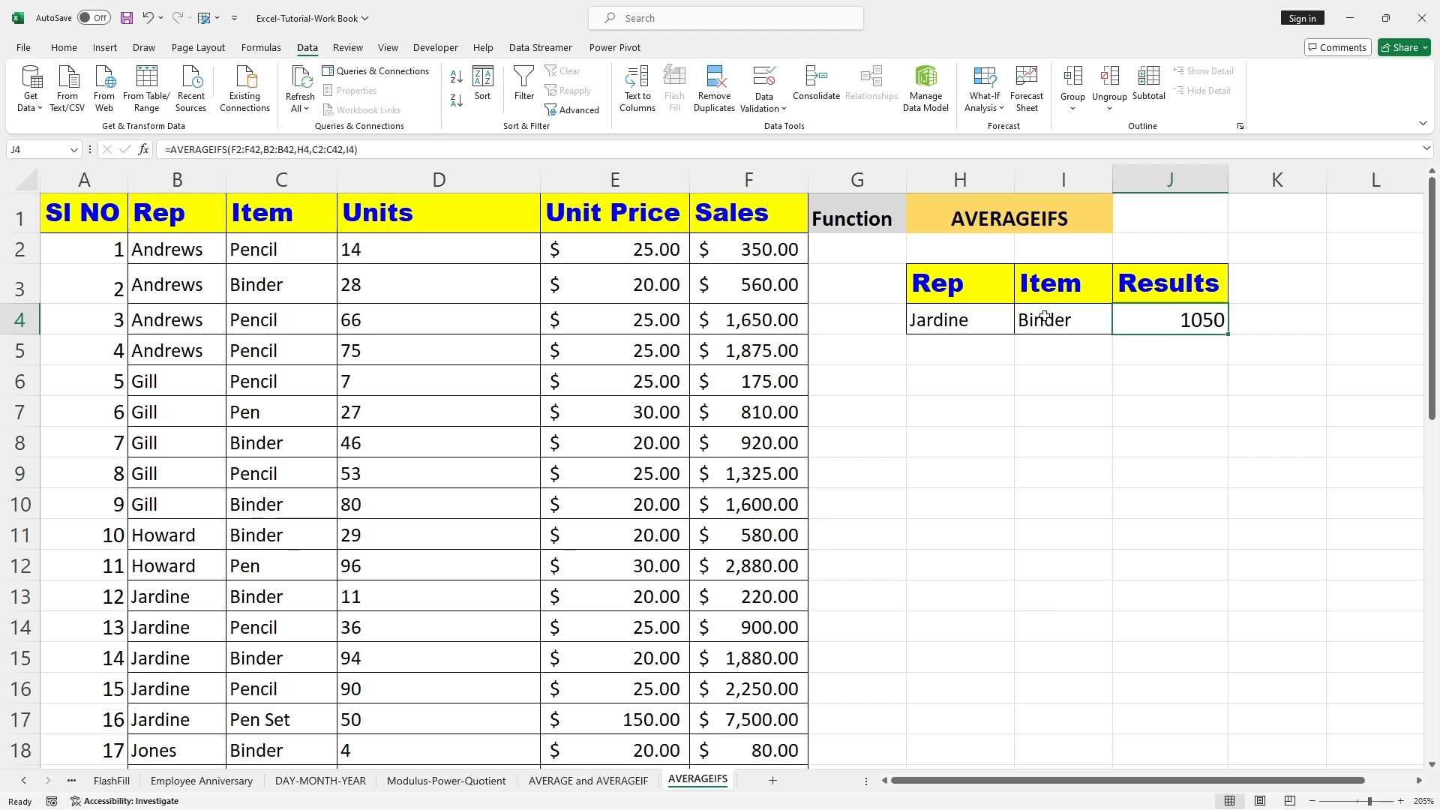
click(931, 371)
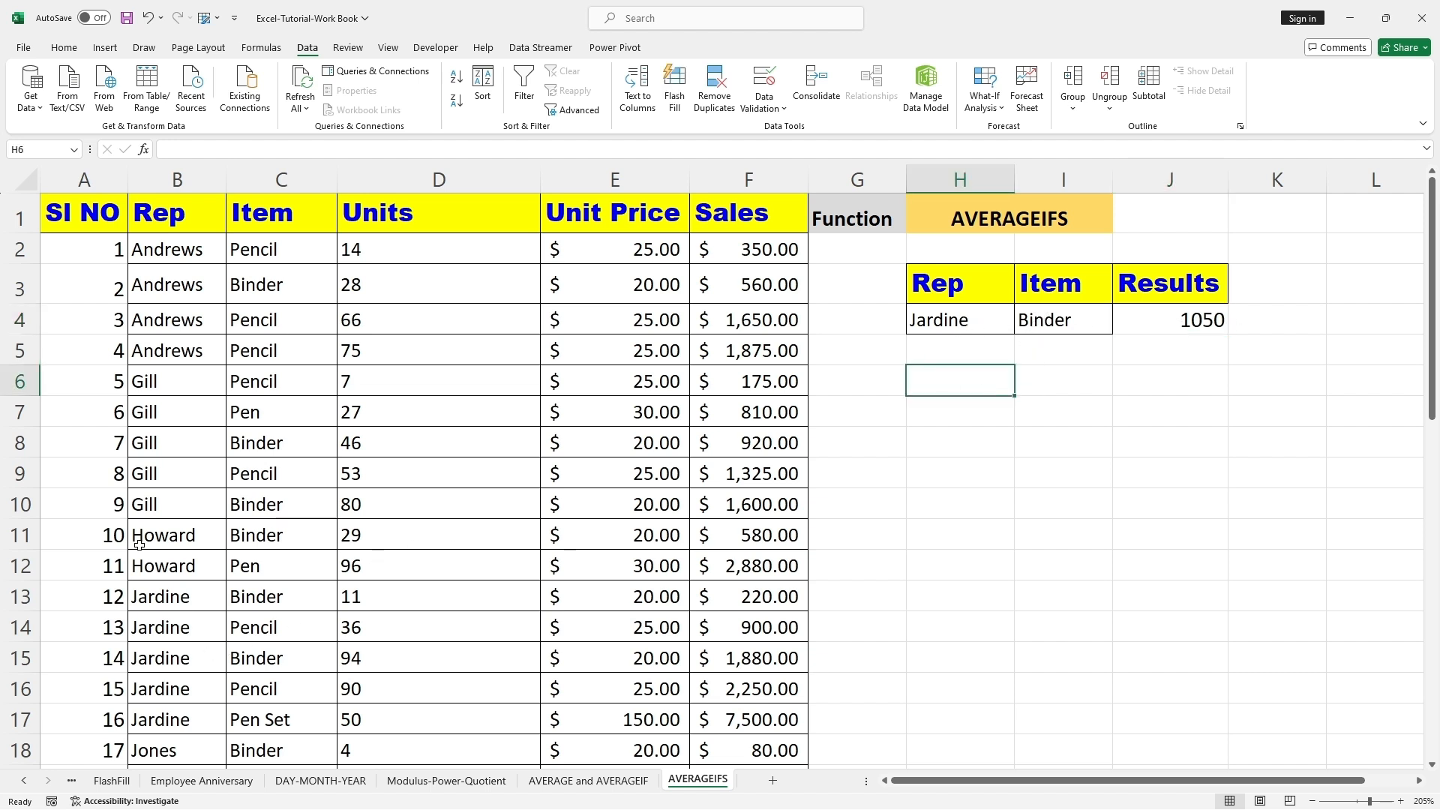
Copy the rep name and Pen Set item from B24:C24 into H5:I5 as a second criteria row
scroll(138, 545, down, 4)
click(173, 547)
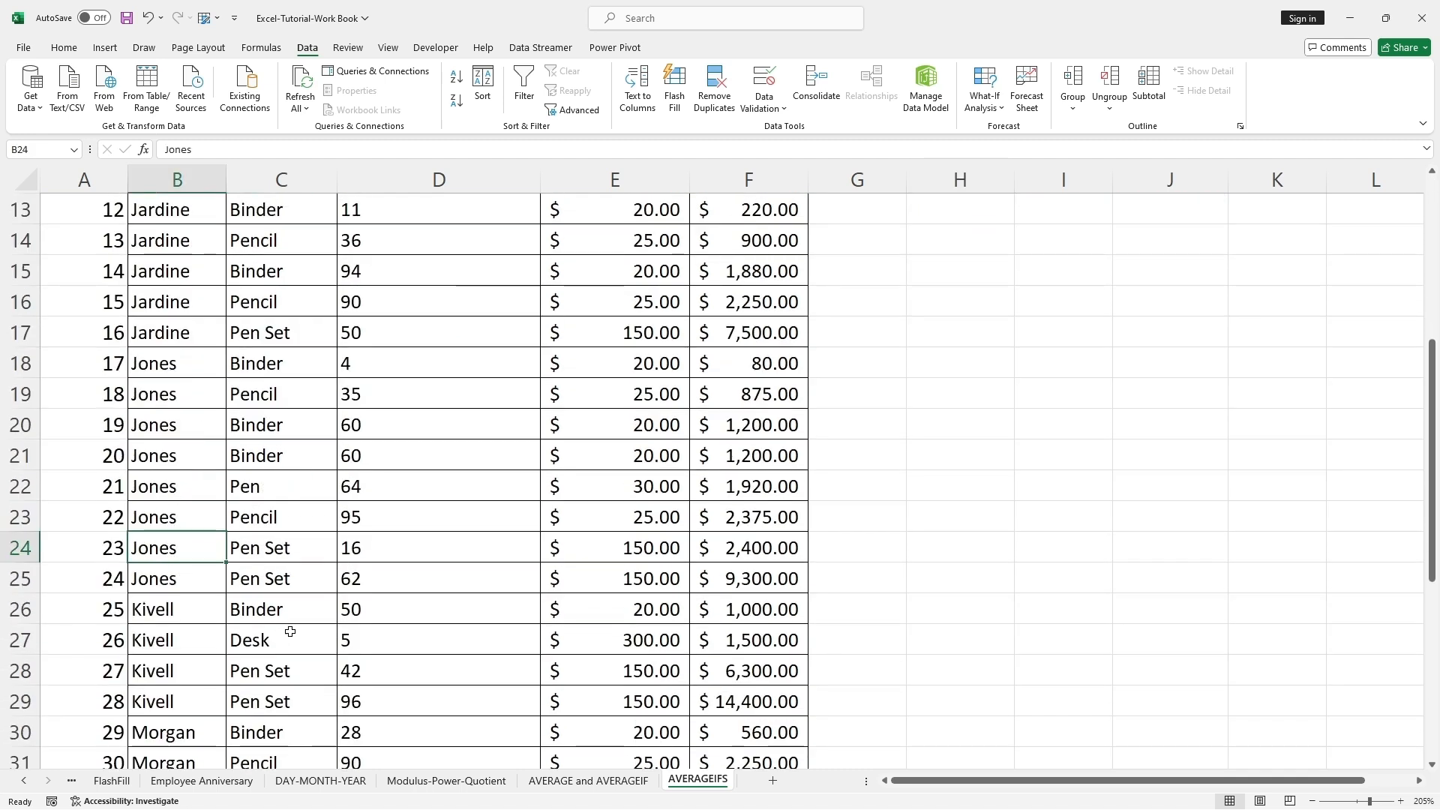
drag(157, 545, 315, 548)
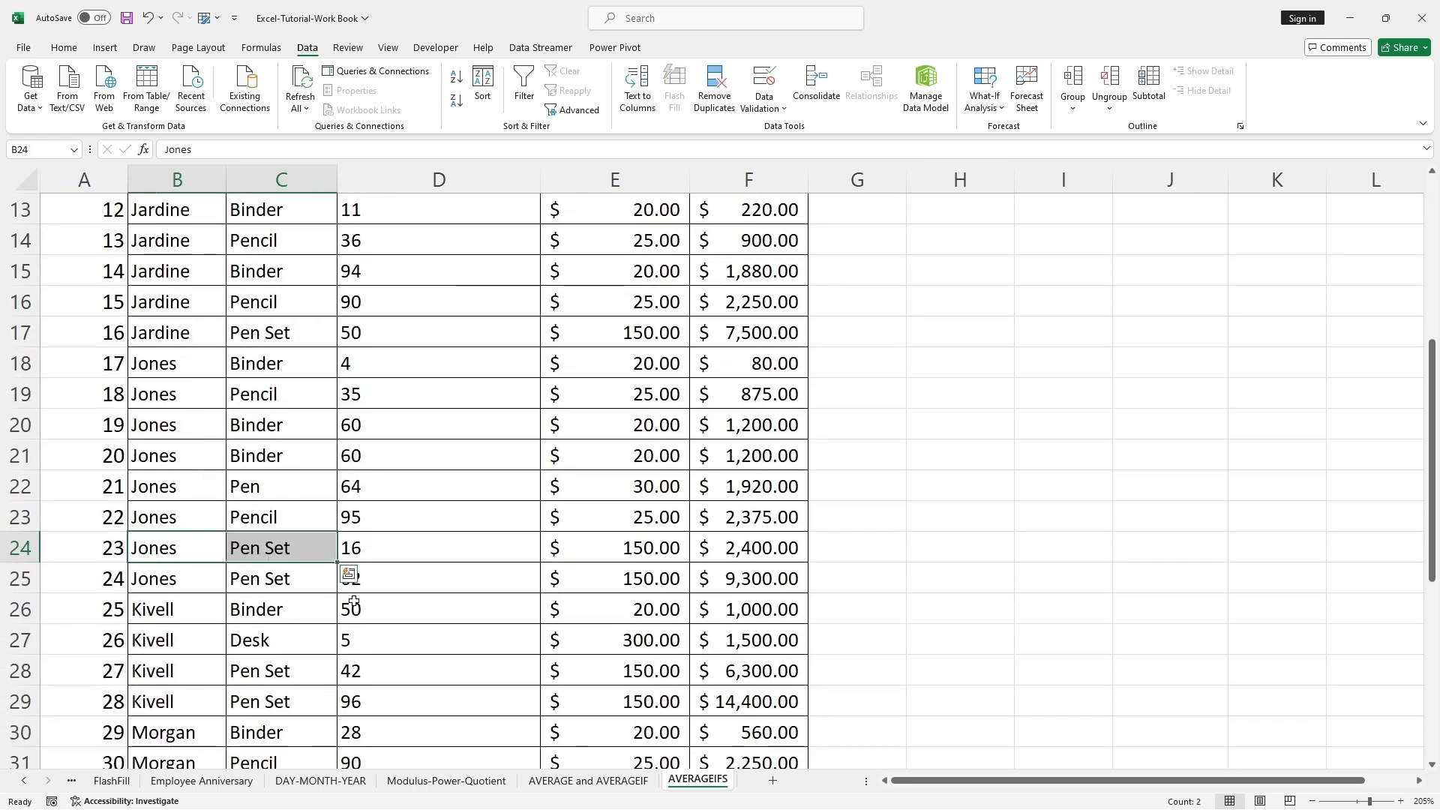
key(ctrl+c)
scroll(659, 598, up, 4)
click(947, 347)
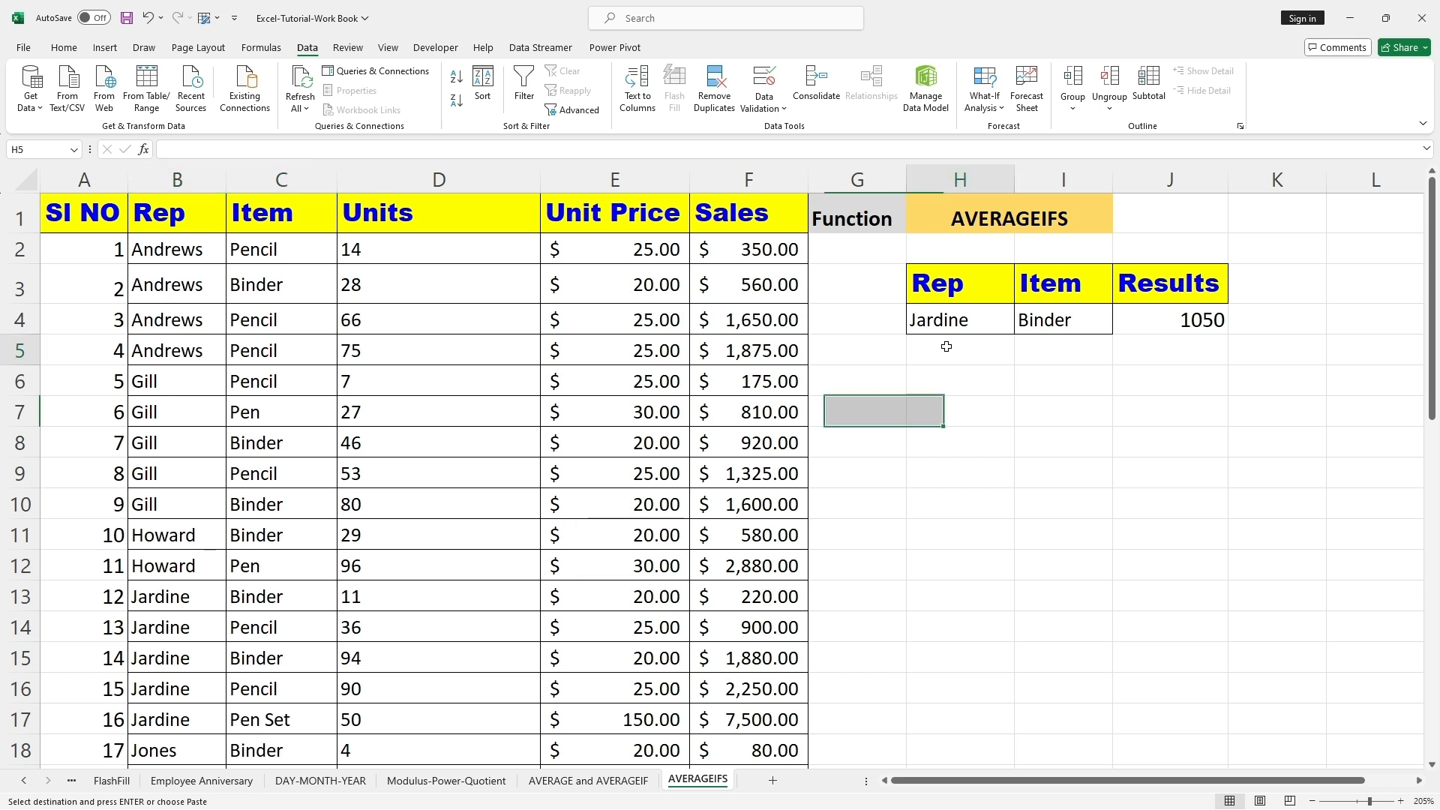
key(ctrl+v)
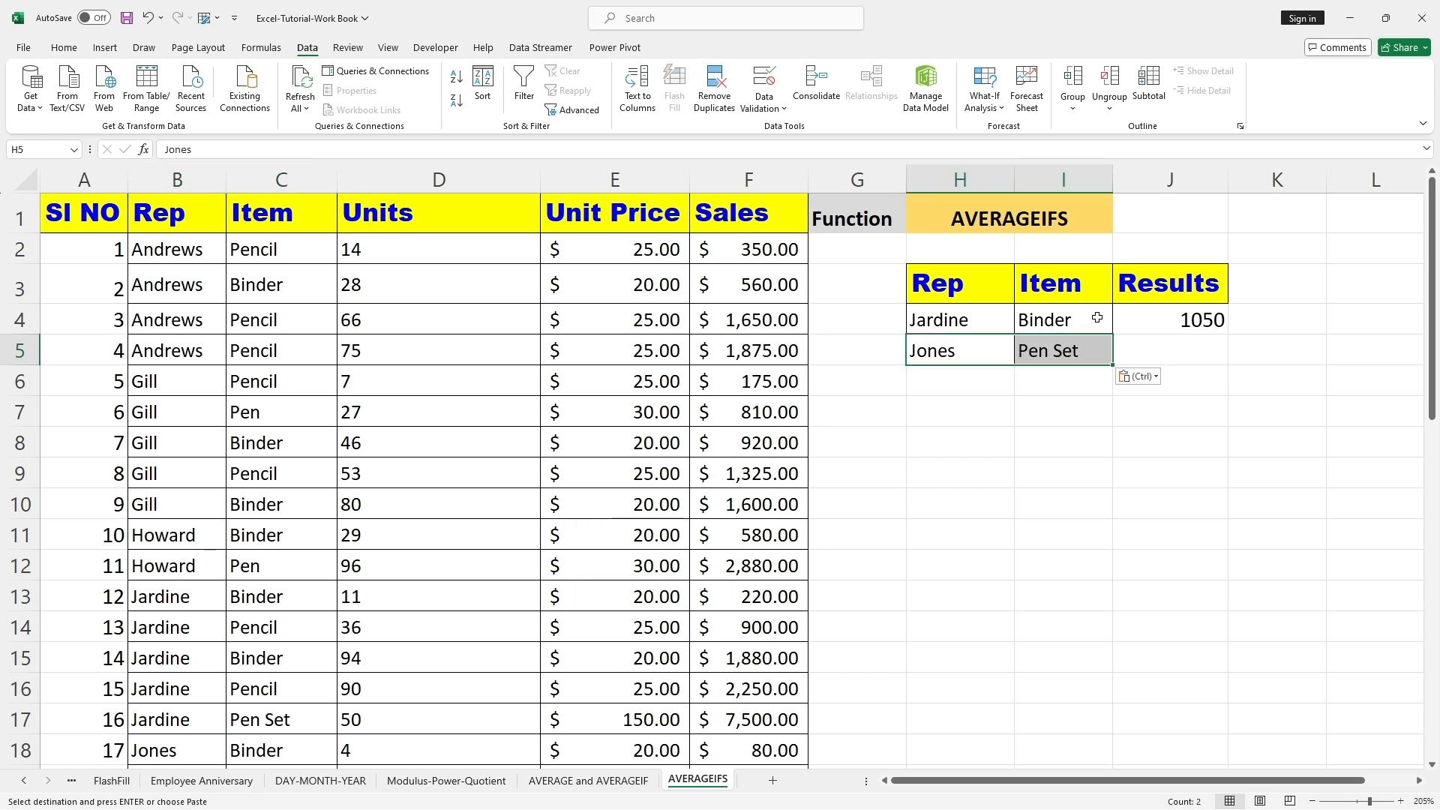
Start an AVERAGEIFS formula in J5 with the Sales values F2:F42 as the average range
double_click(1172, 351)
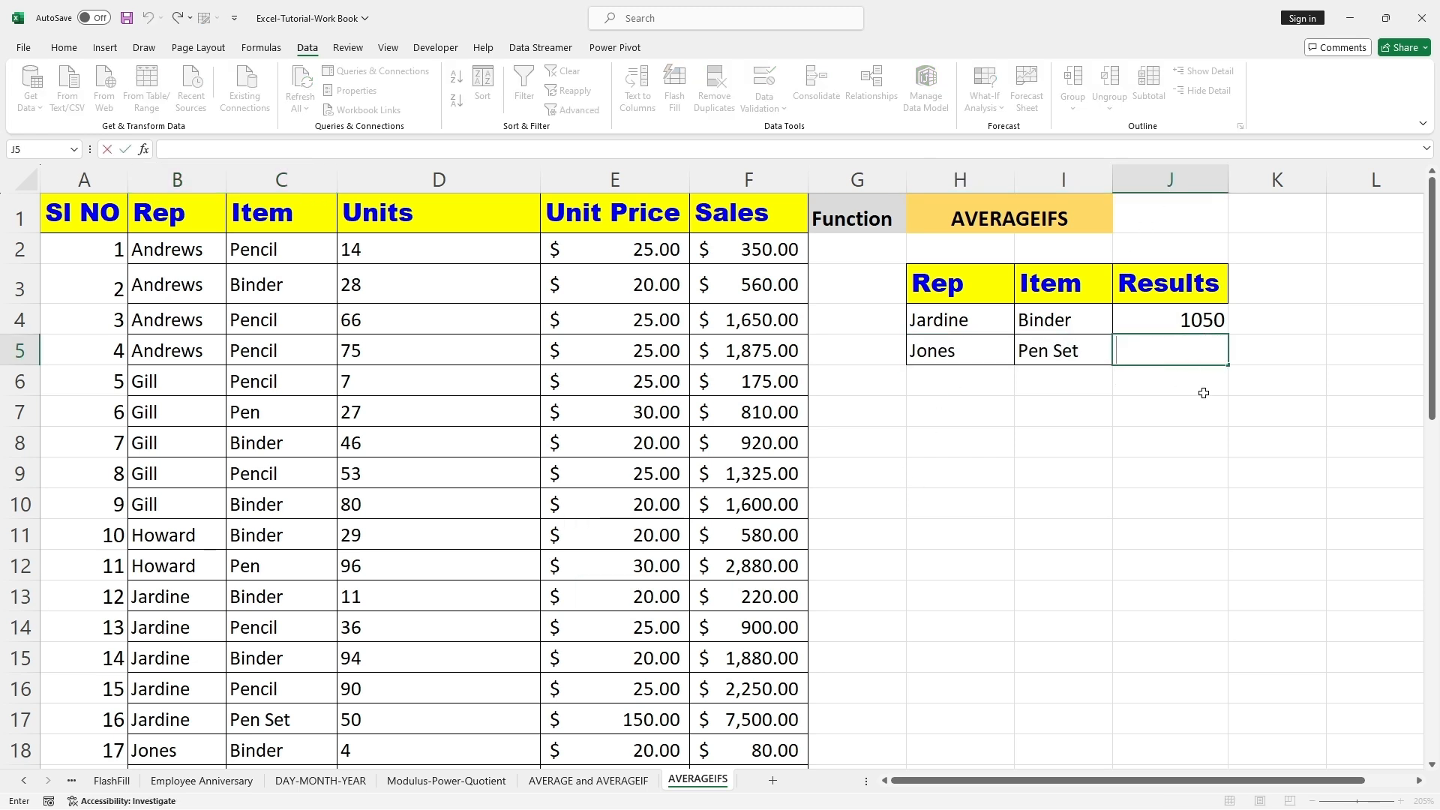
text(=A)
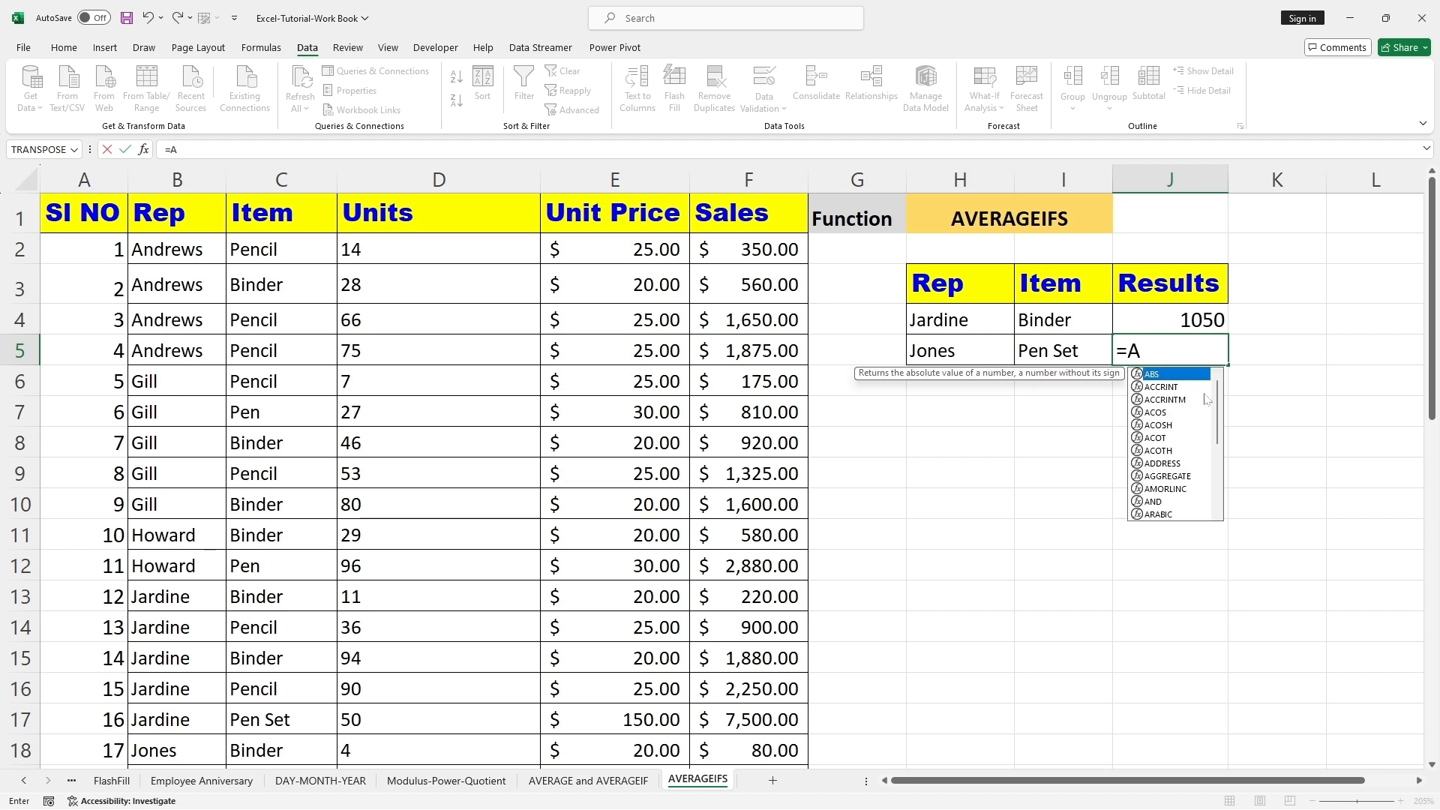
text(VERAGE)
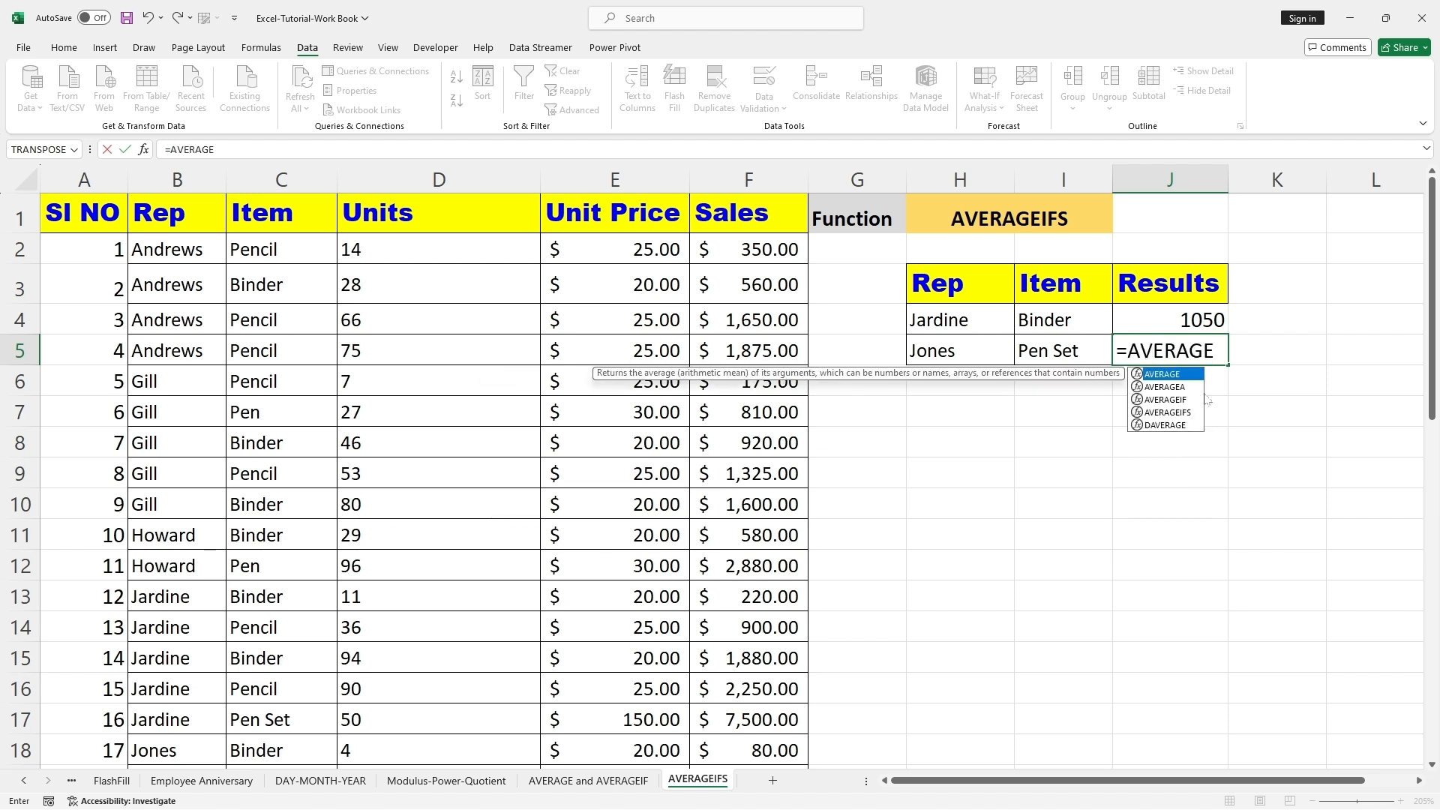
text(IFS)
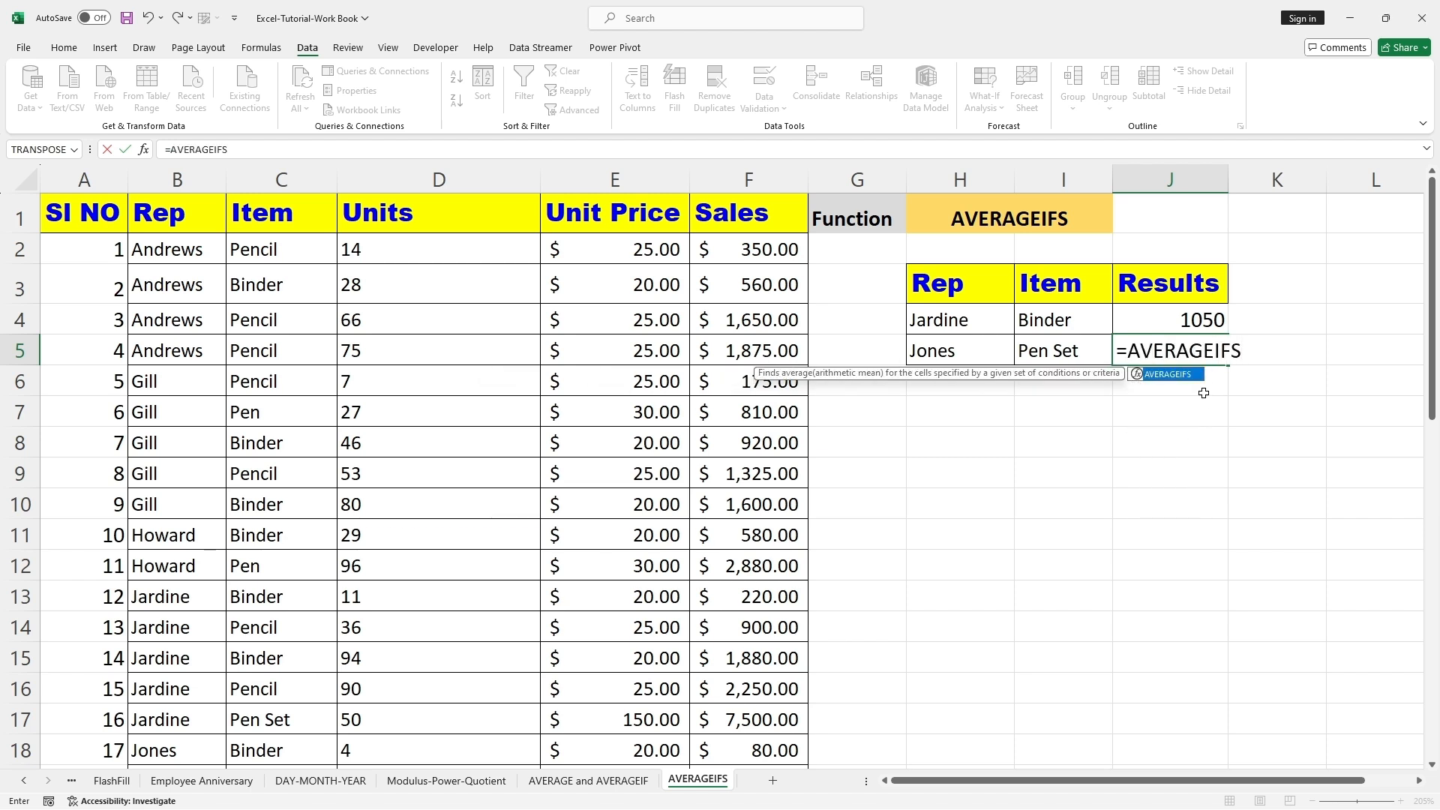
text(()
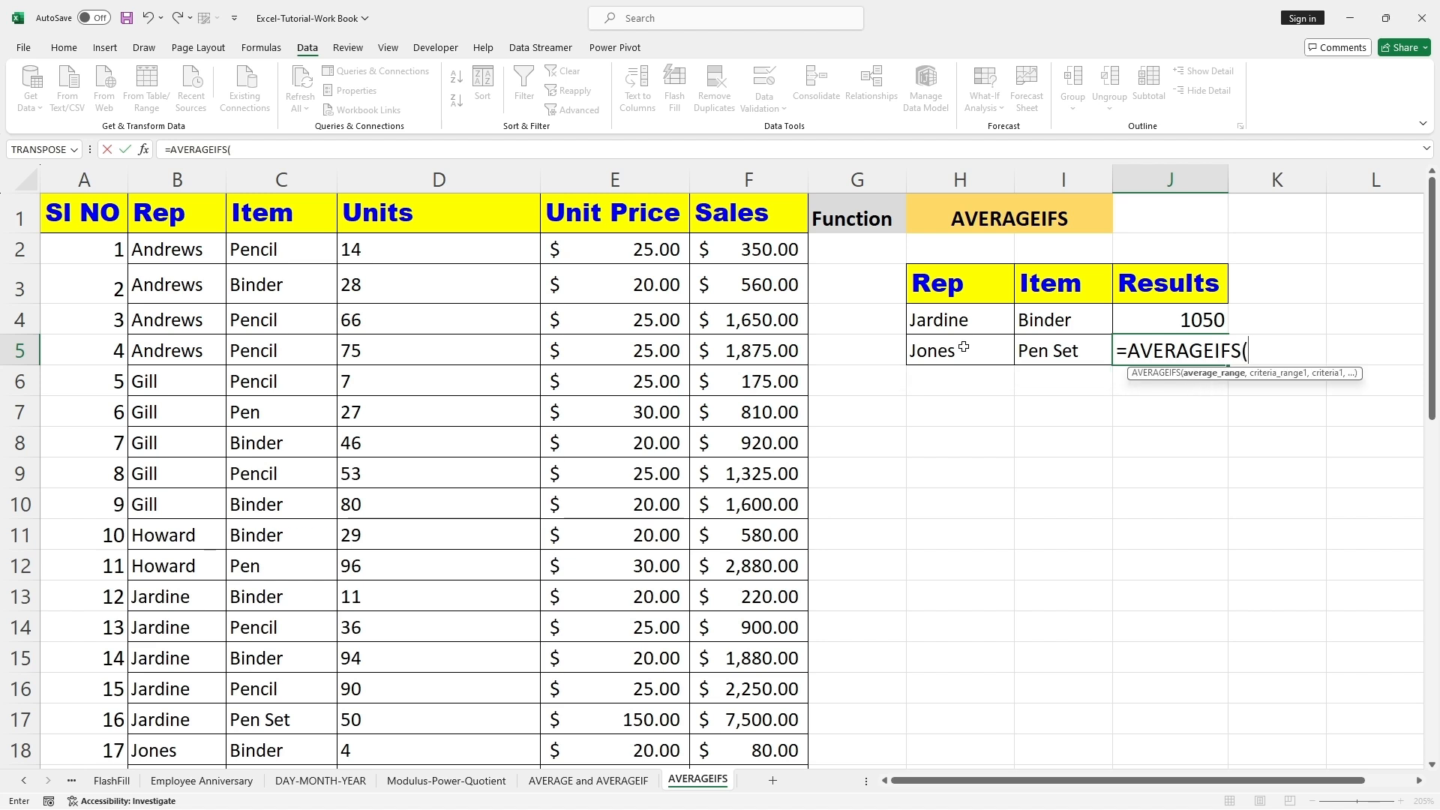
text(F2:F42)
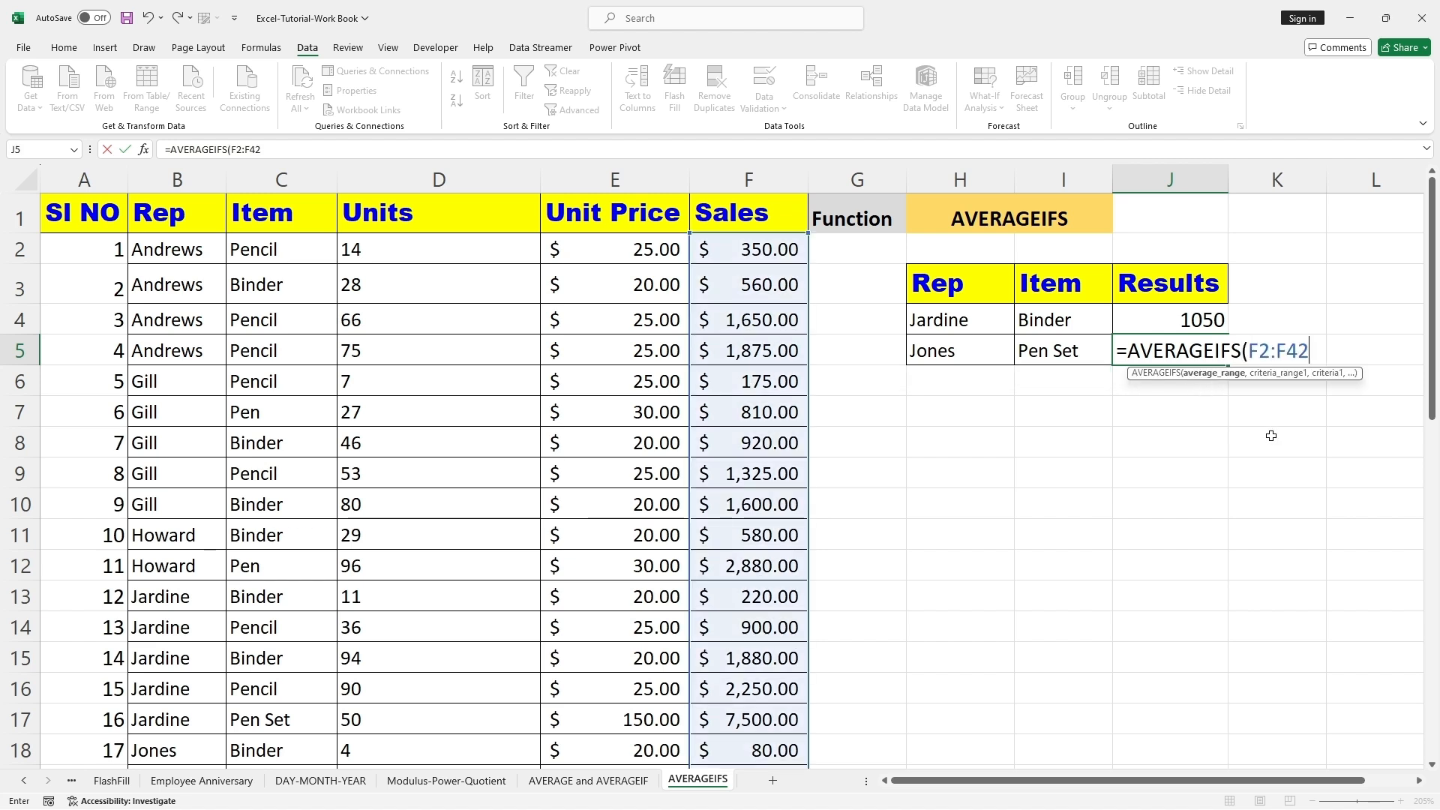
text(,)
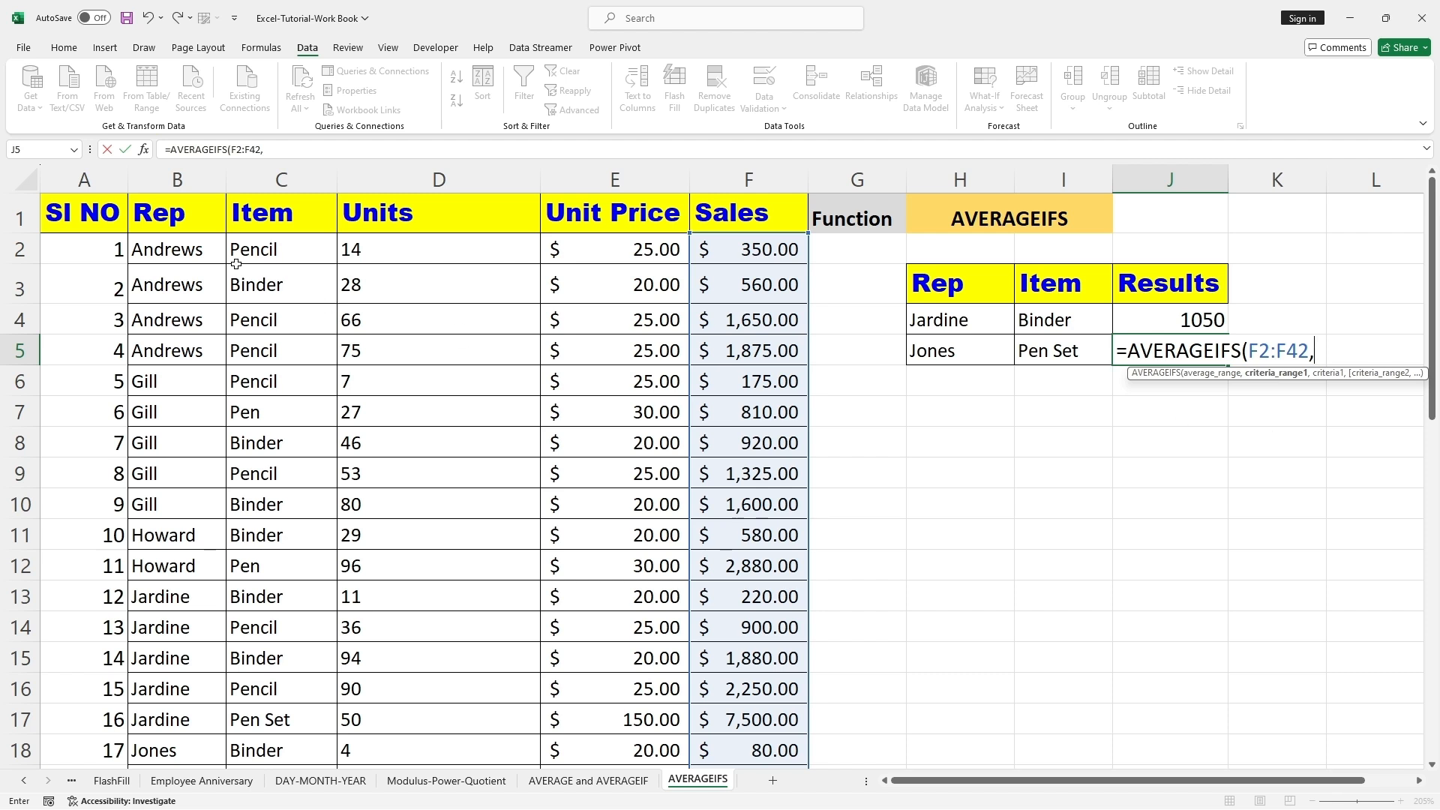
Add the Rep column cells B2:B42 as the first criteria range of the J5 formula
click(164, 246)
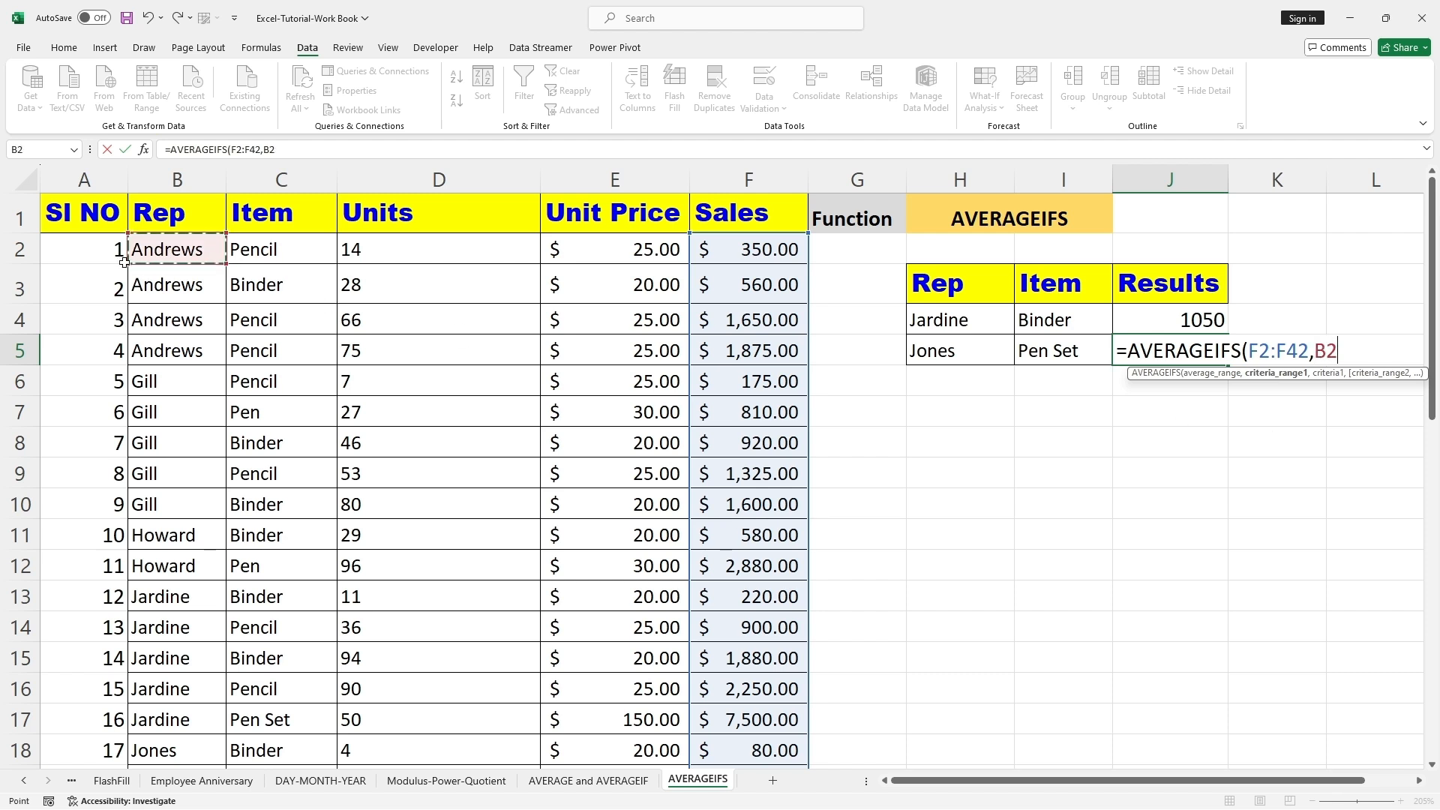
drag(132, 266, 177, 653)
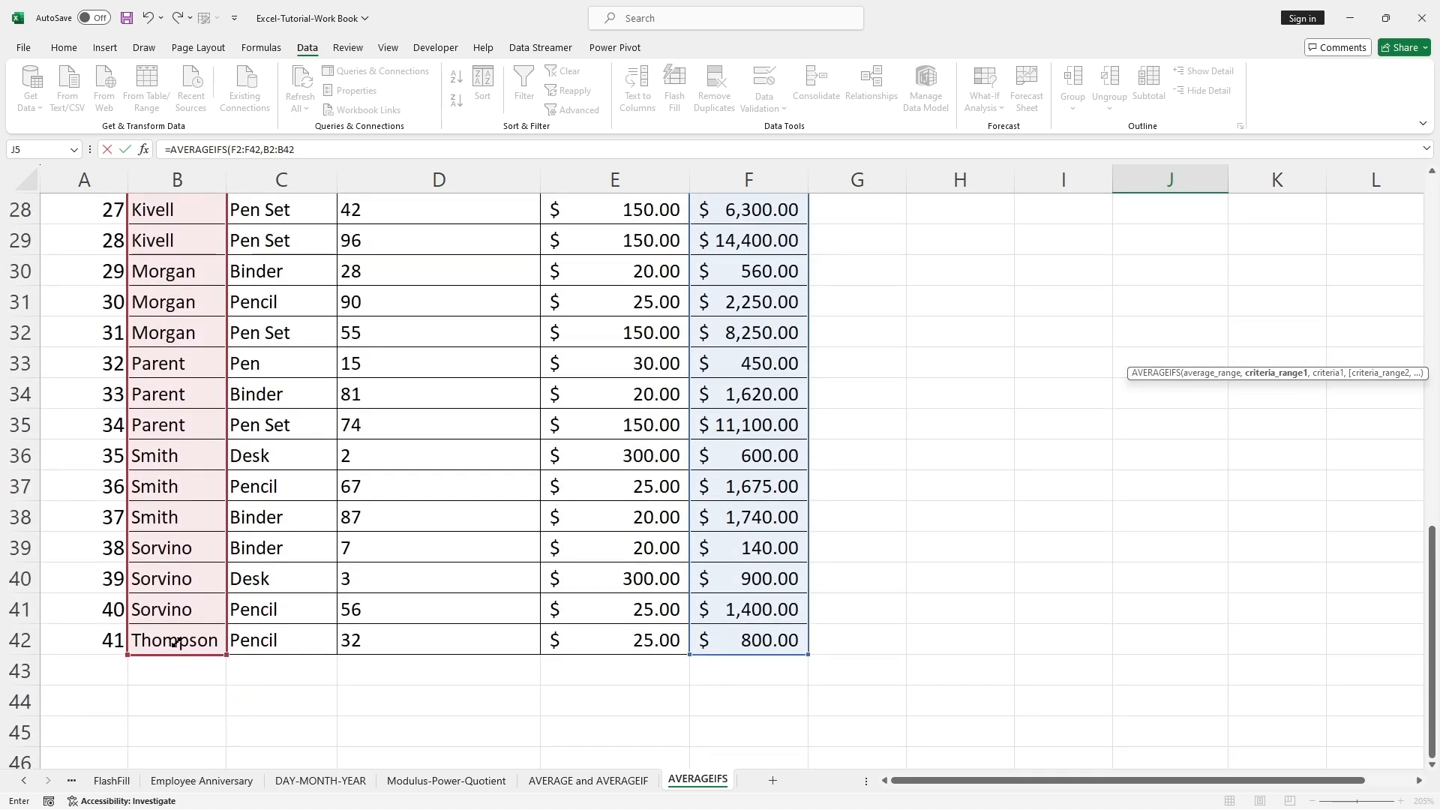
scroll(405, 330, up, 7)
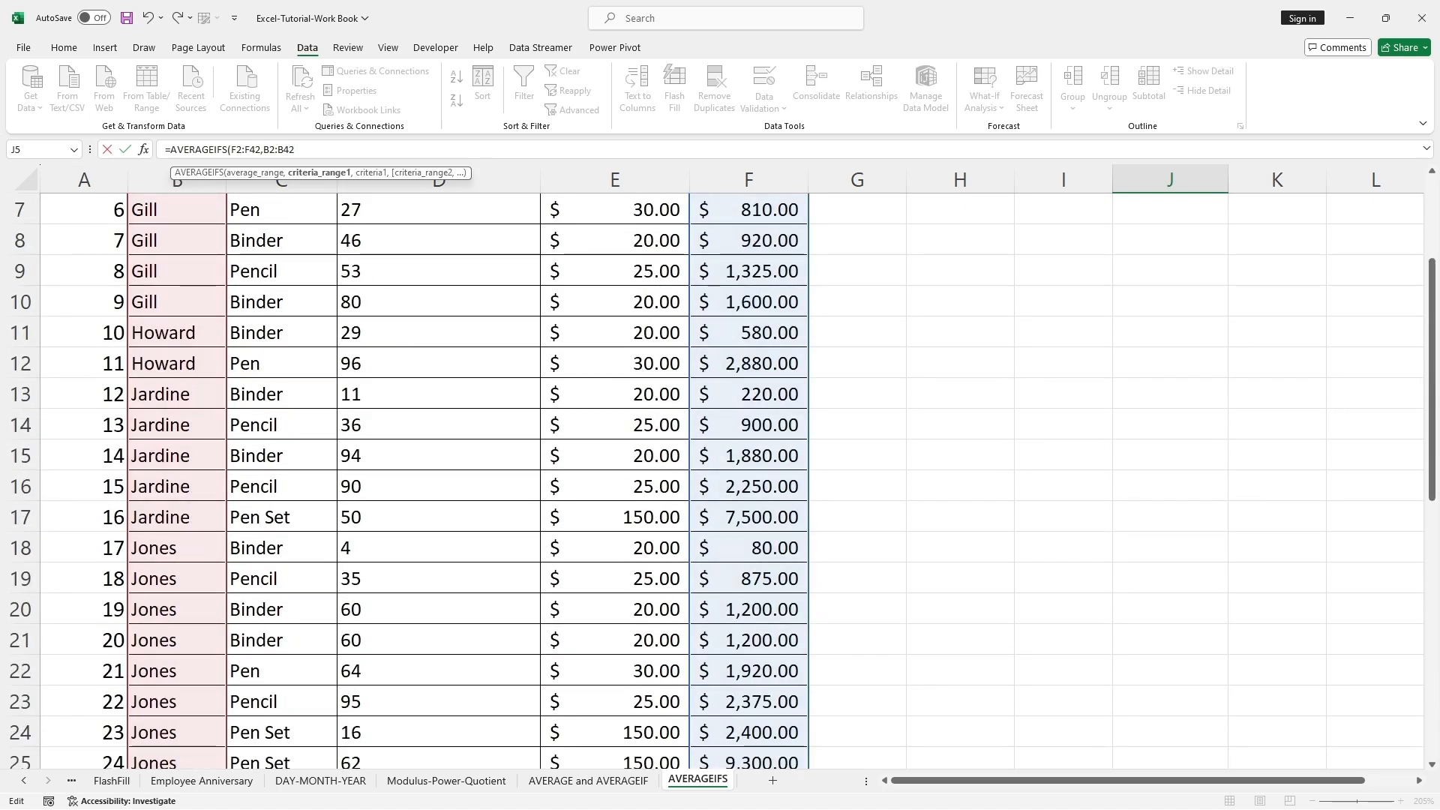
text(,)
scroll(439, 218, up, 2)
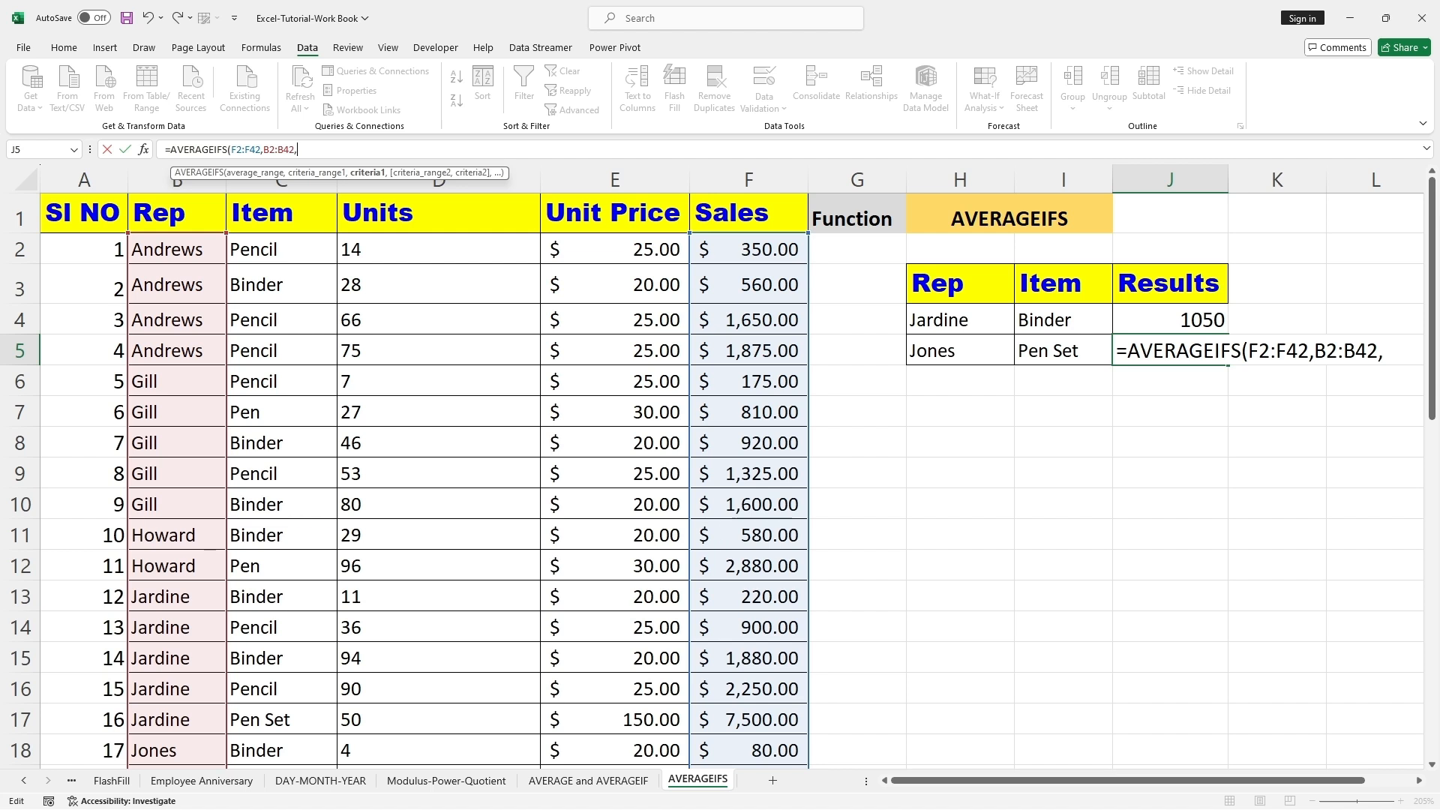
Enlarge the formula bar and add the rep in H5 as the formula's first criterion
drag(159, 159, 160, 249)
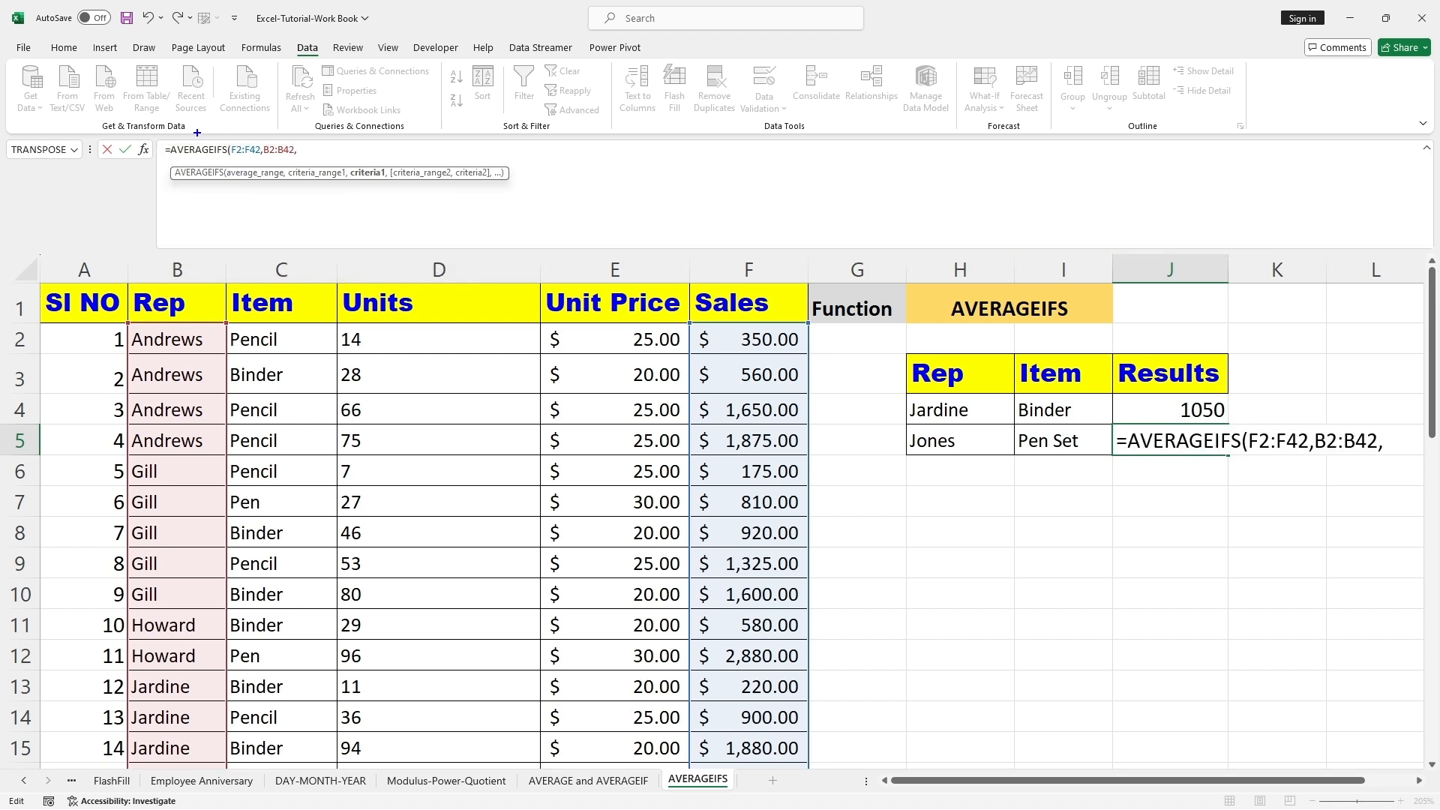
drag(150, 134, 323, 166)
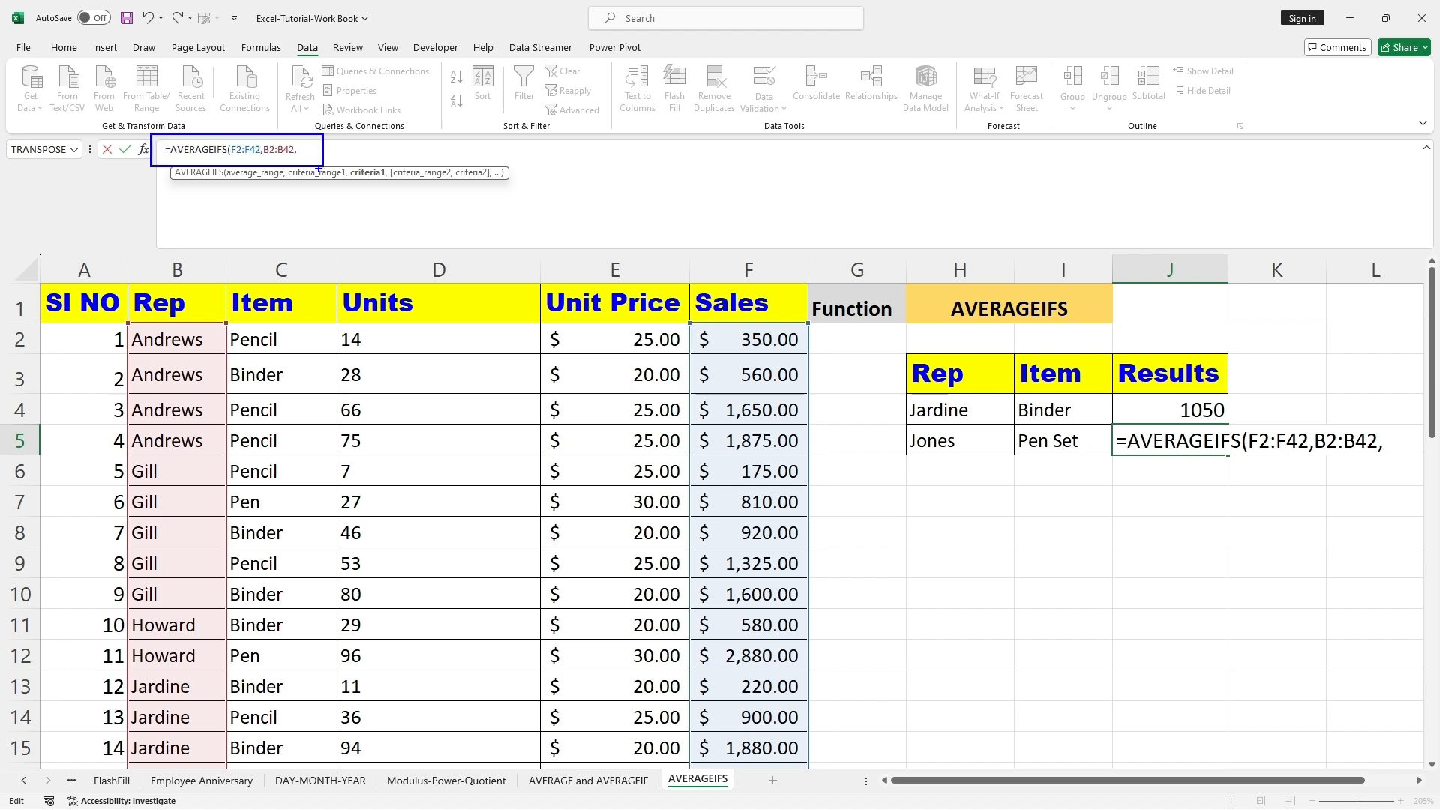
key(Escape)
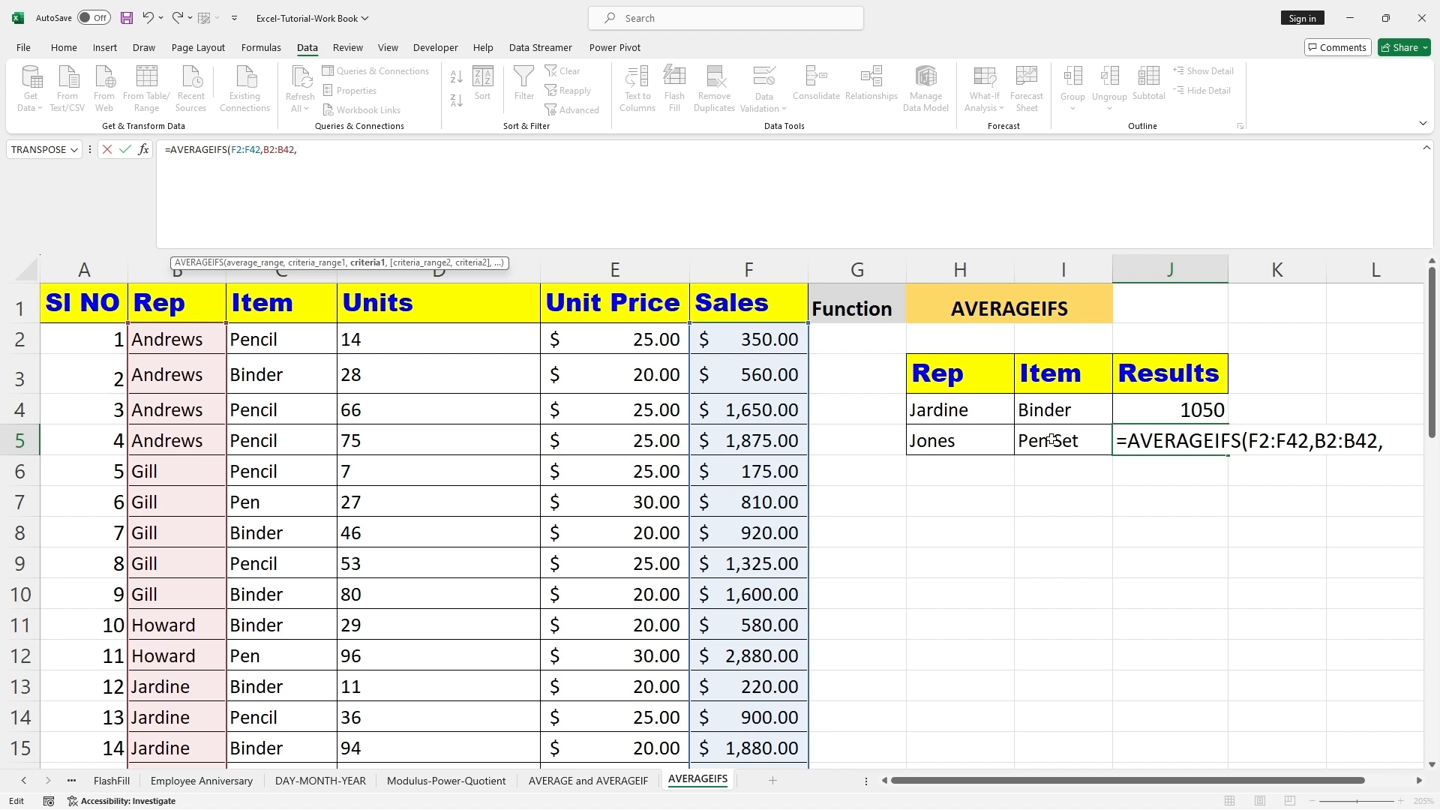
click(948, 442)
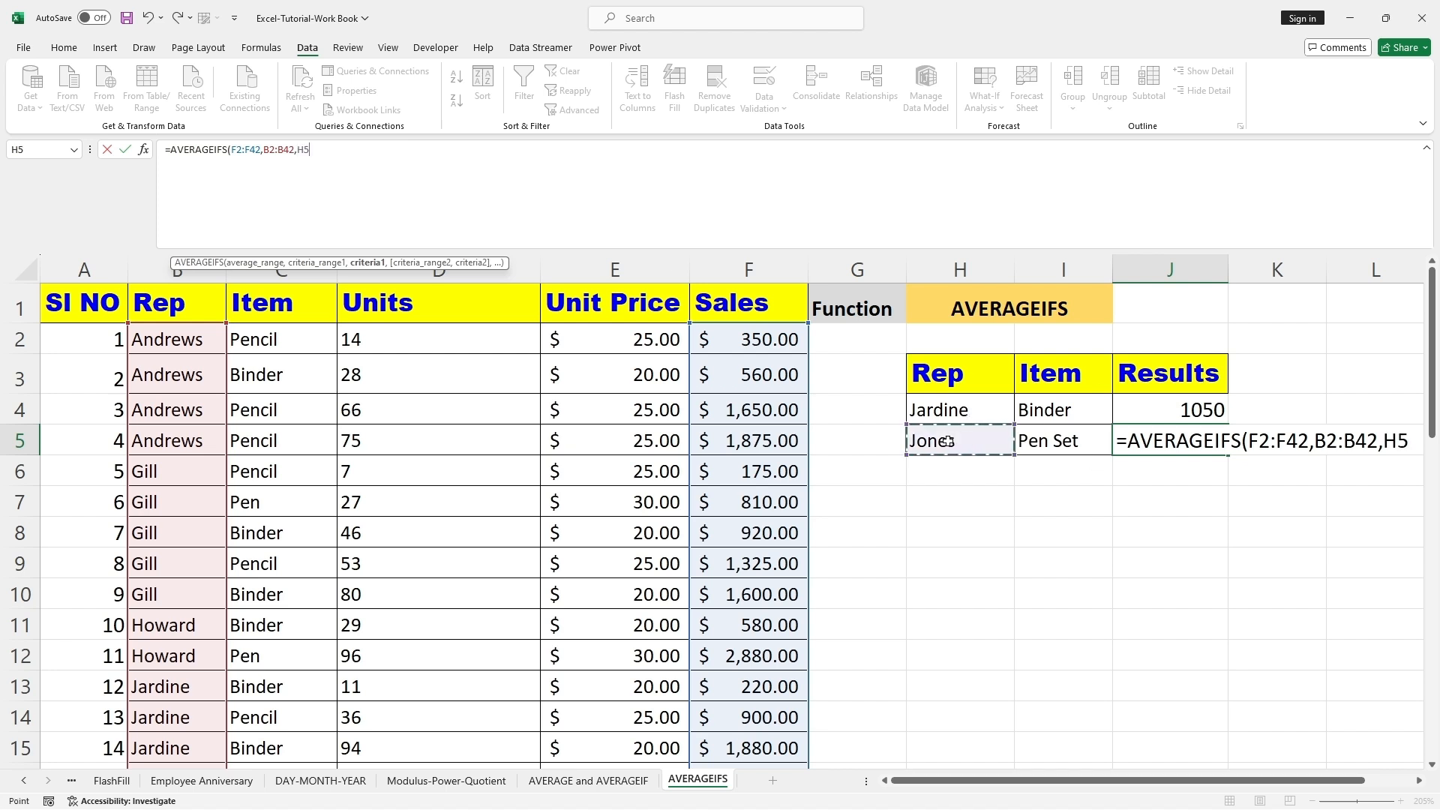
text(,)
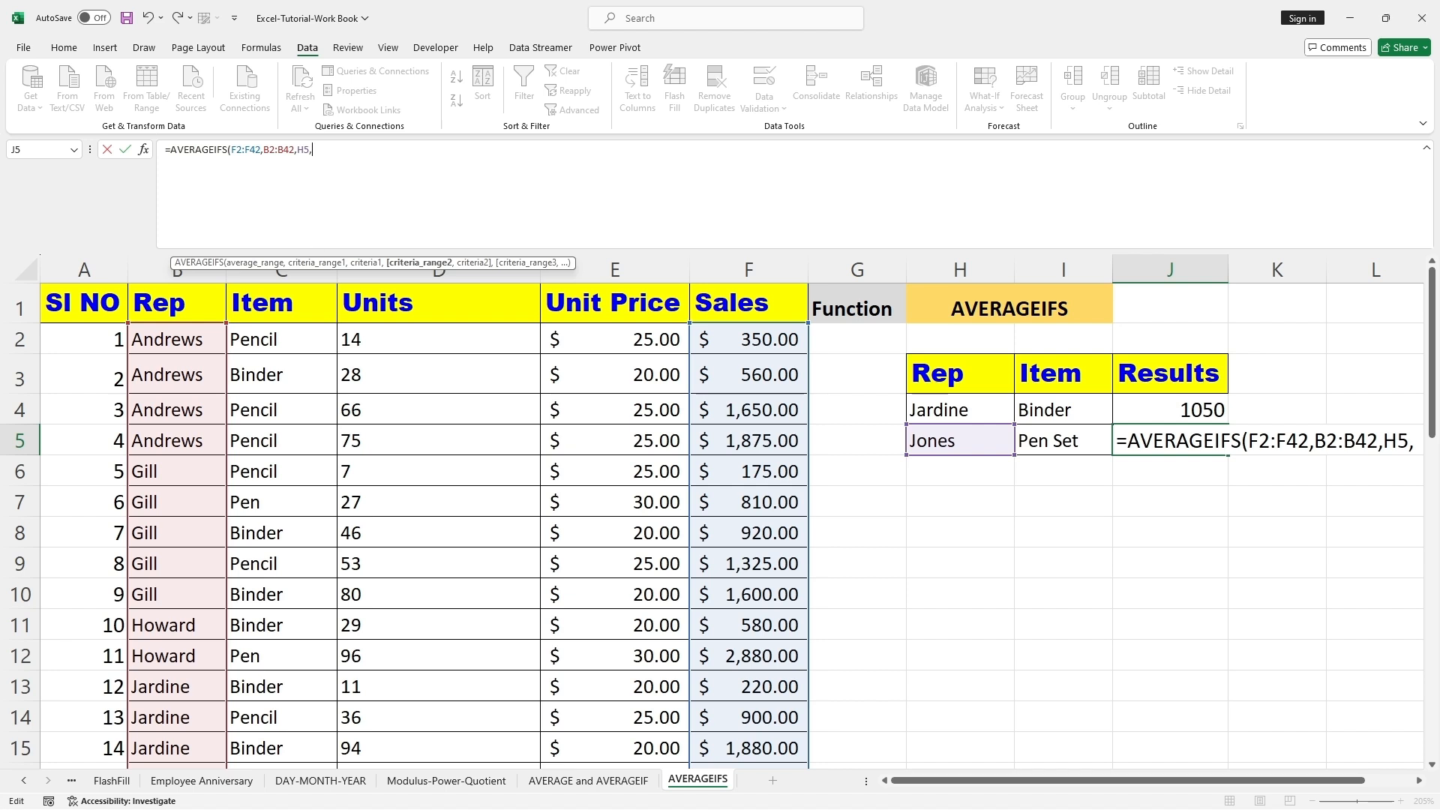
Complete the J5 formula with Item cells C2:C42 as the second criteria range and I5 as its criterion
click(272, 340)
drag(338, 369, 321, 587)
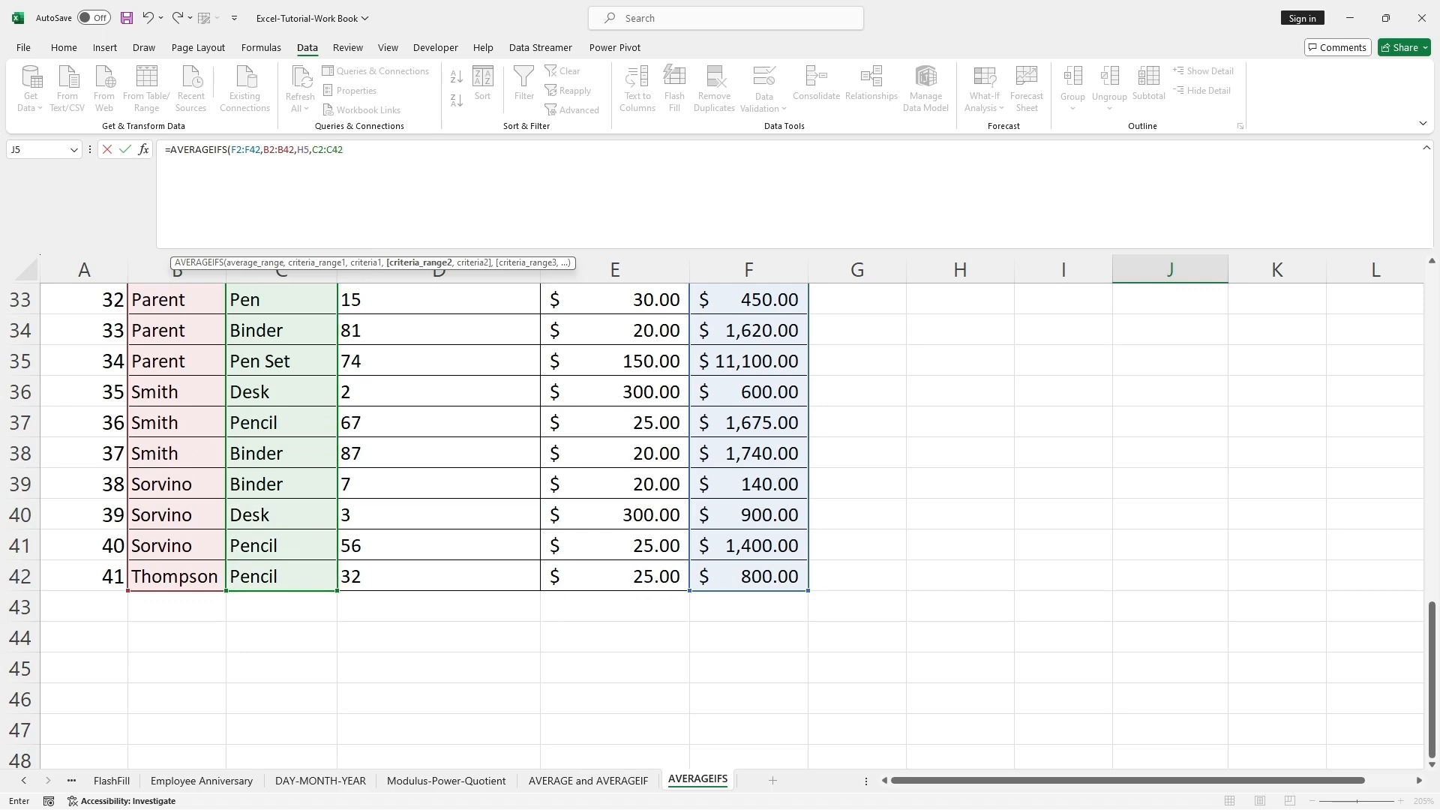
text(,)
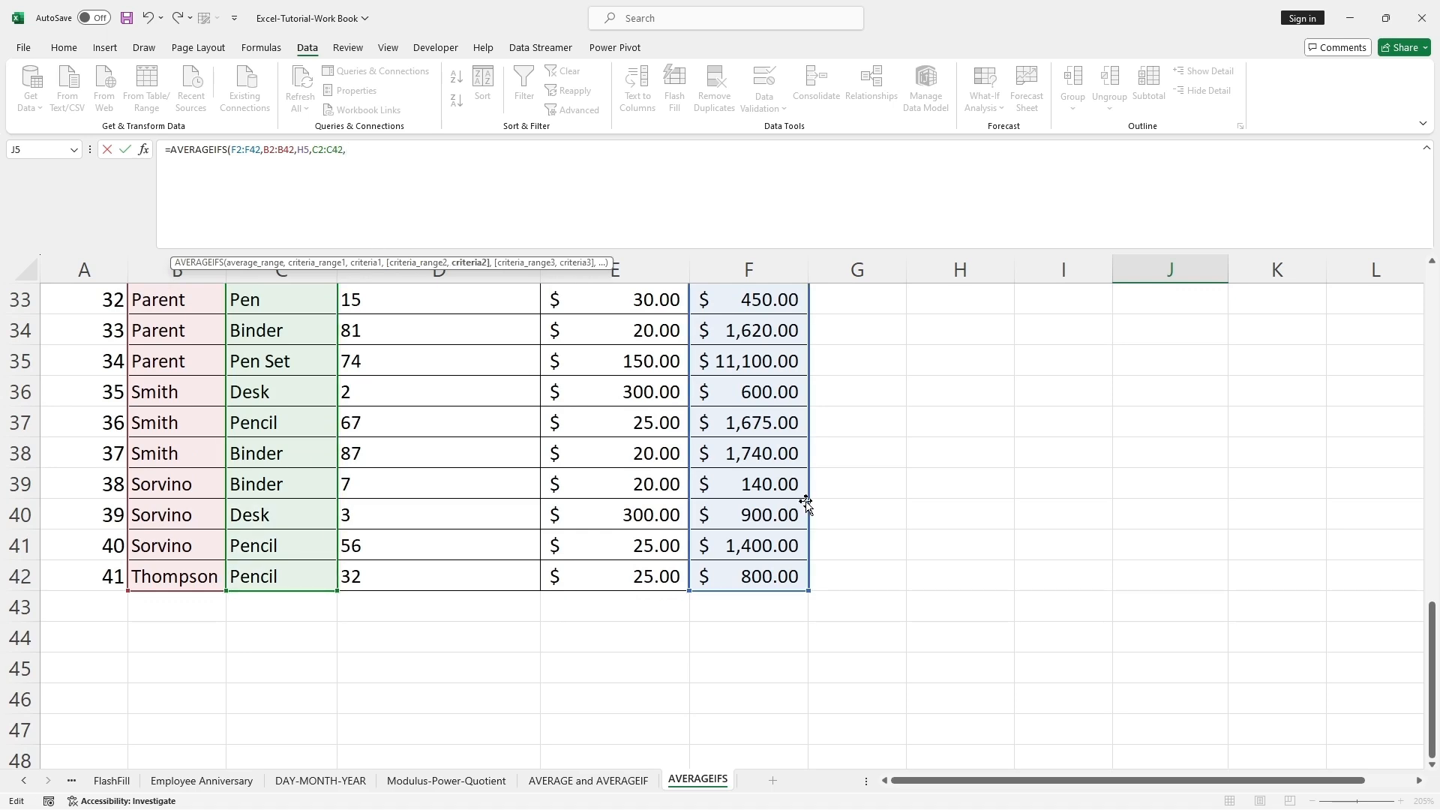
scroll(803, 505, up, 11)
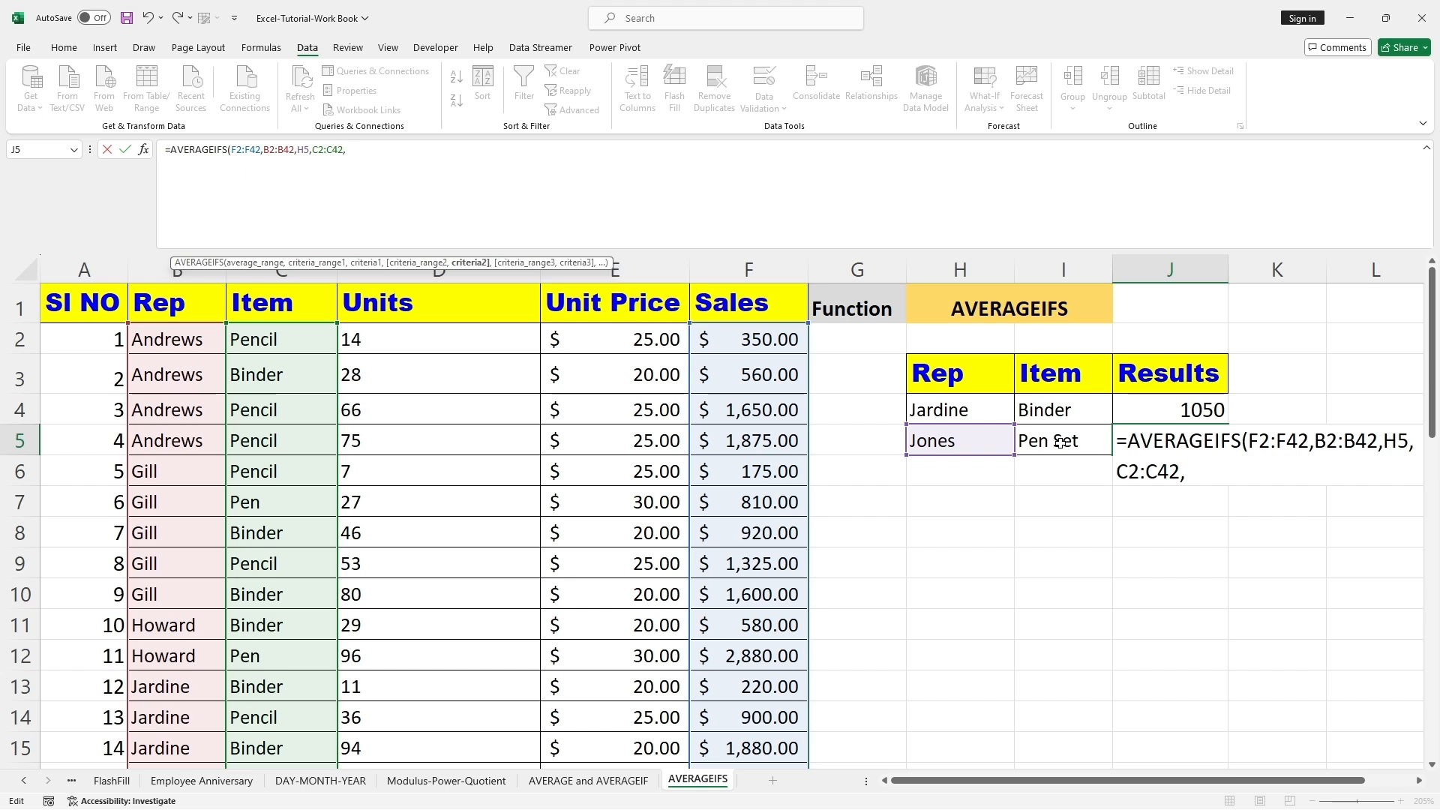
click(1060, 442)
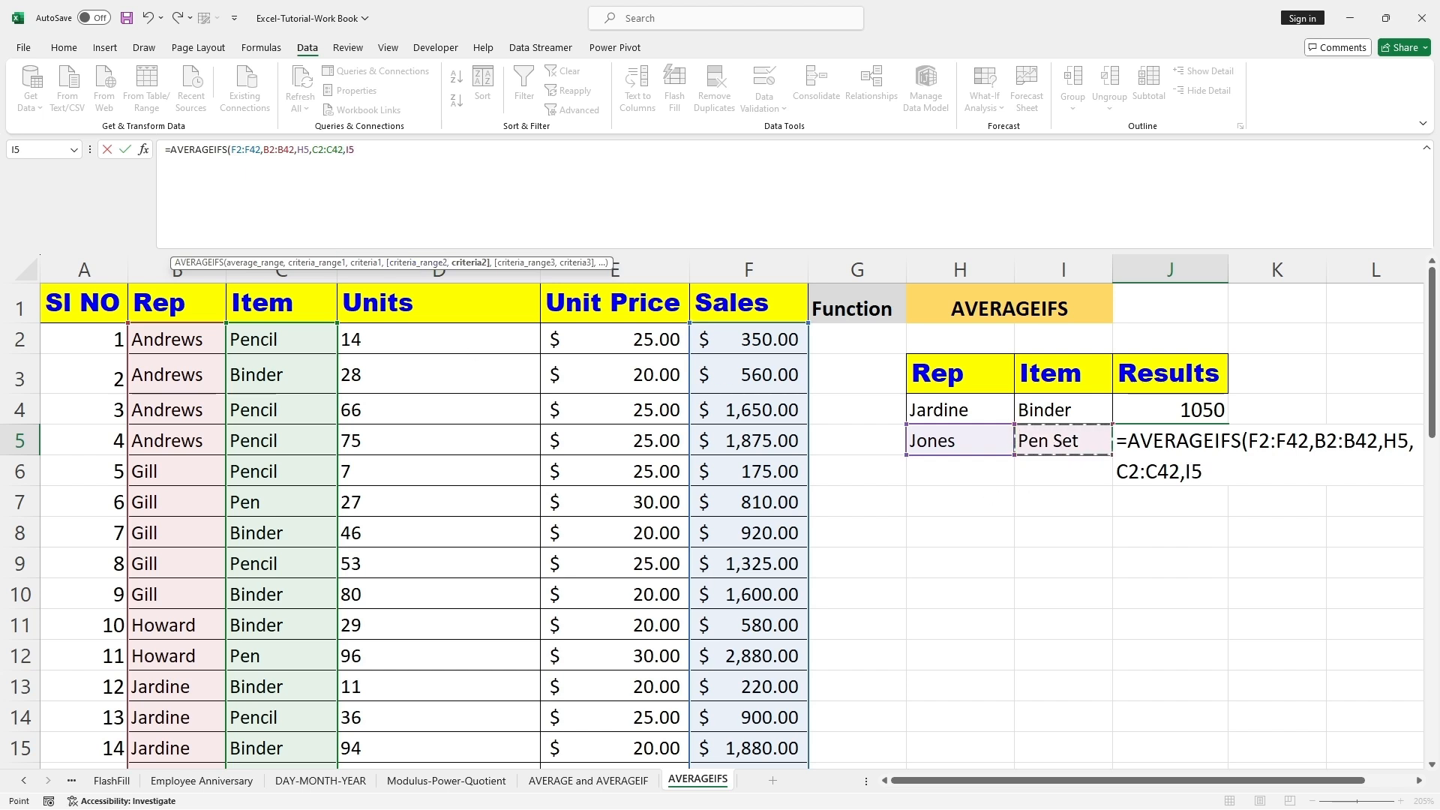
click(356, 150)
text())
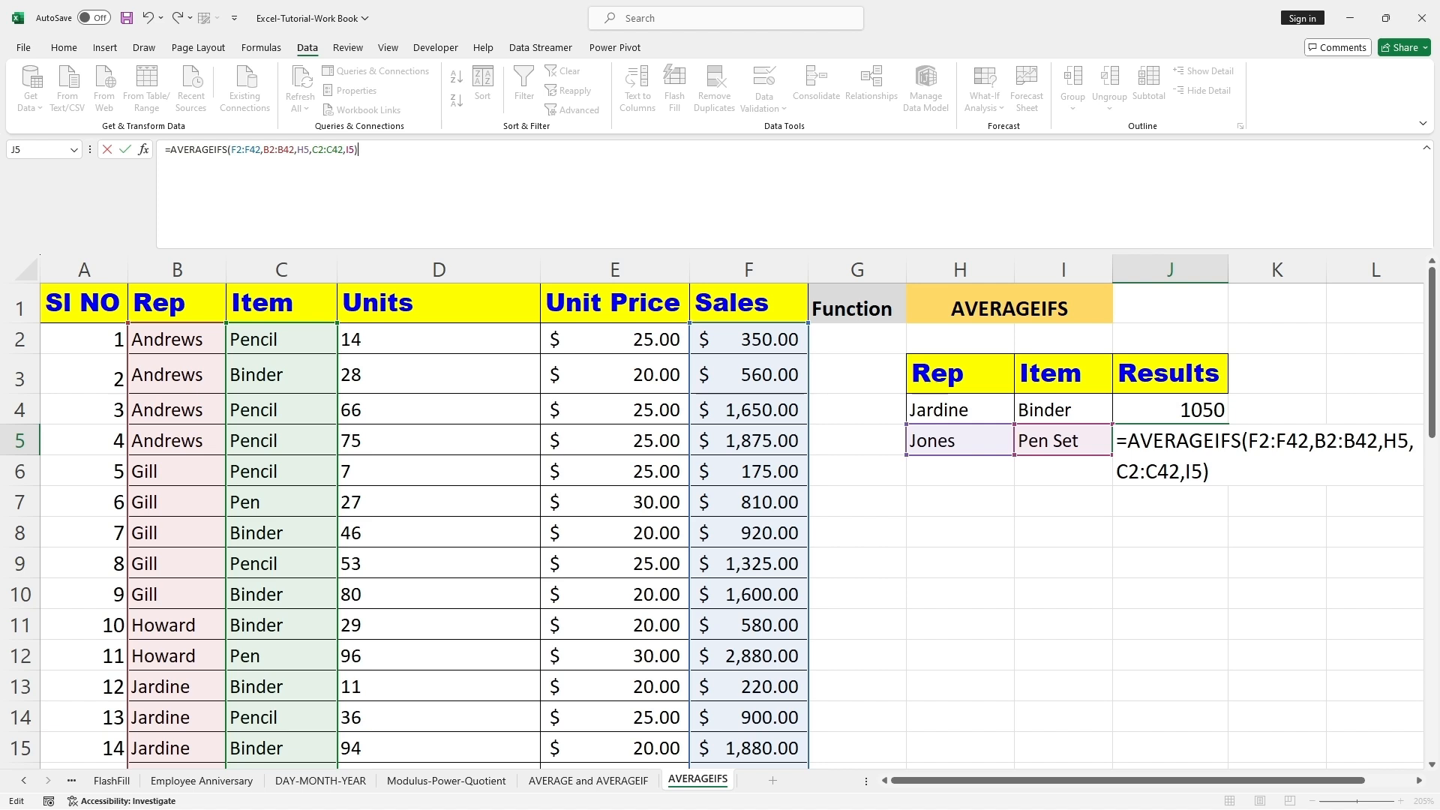
key(Return)
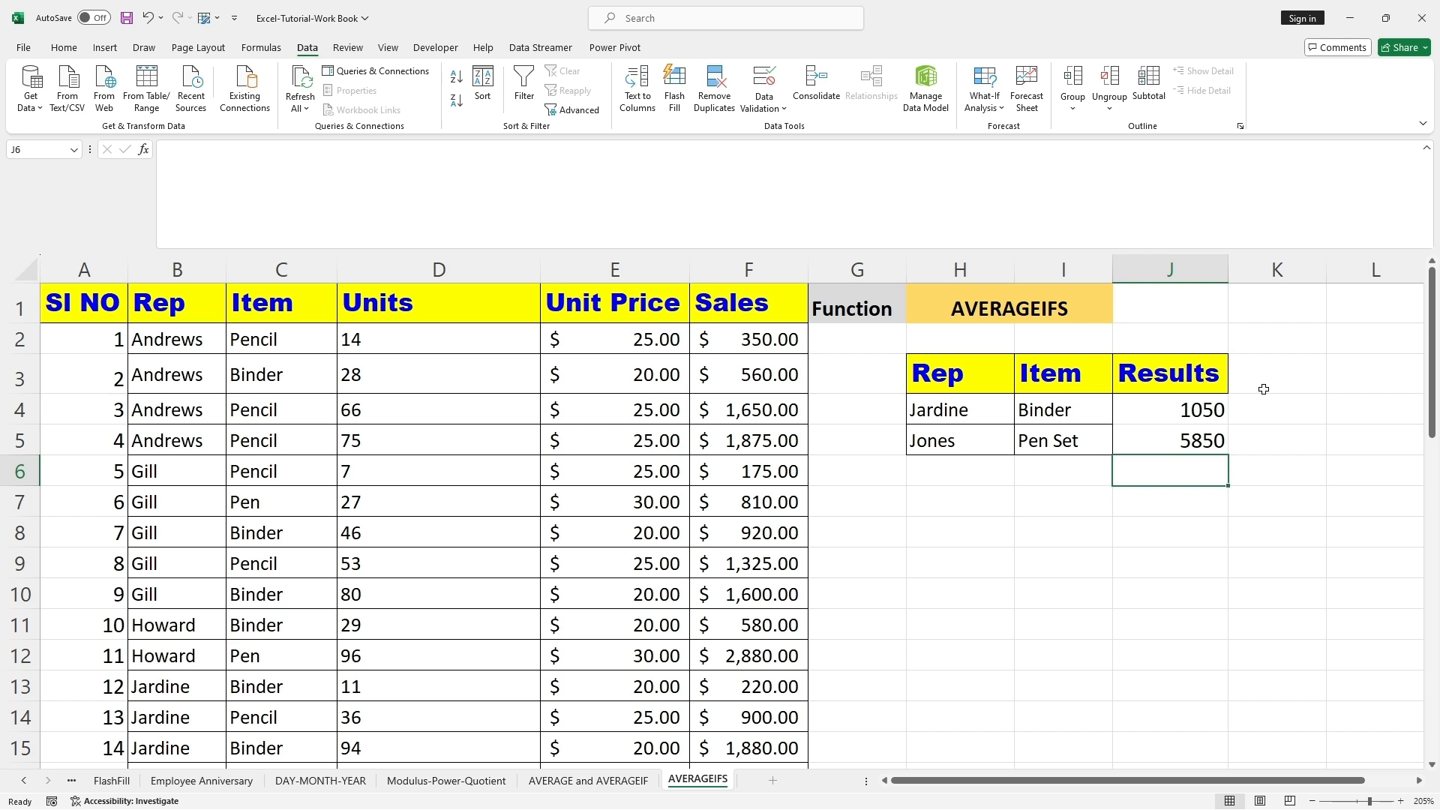
click(1182, 443)
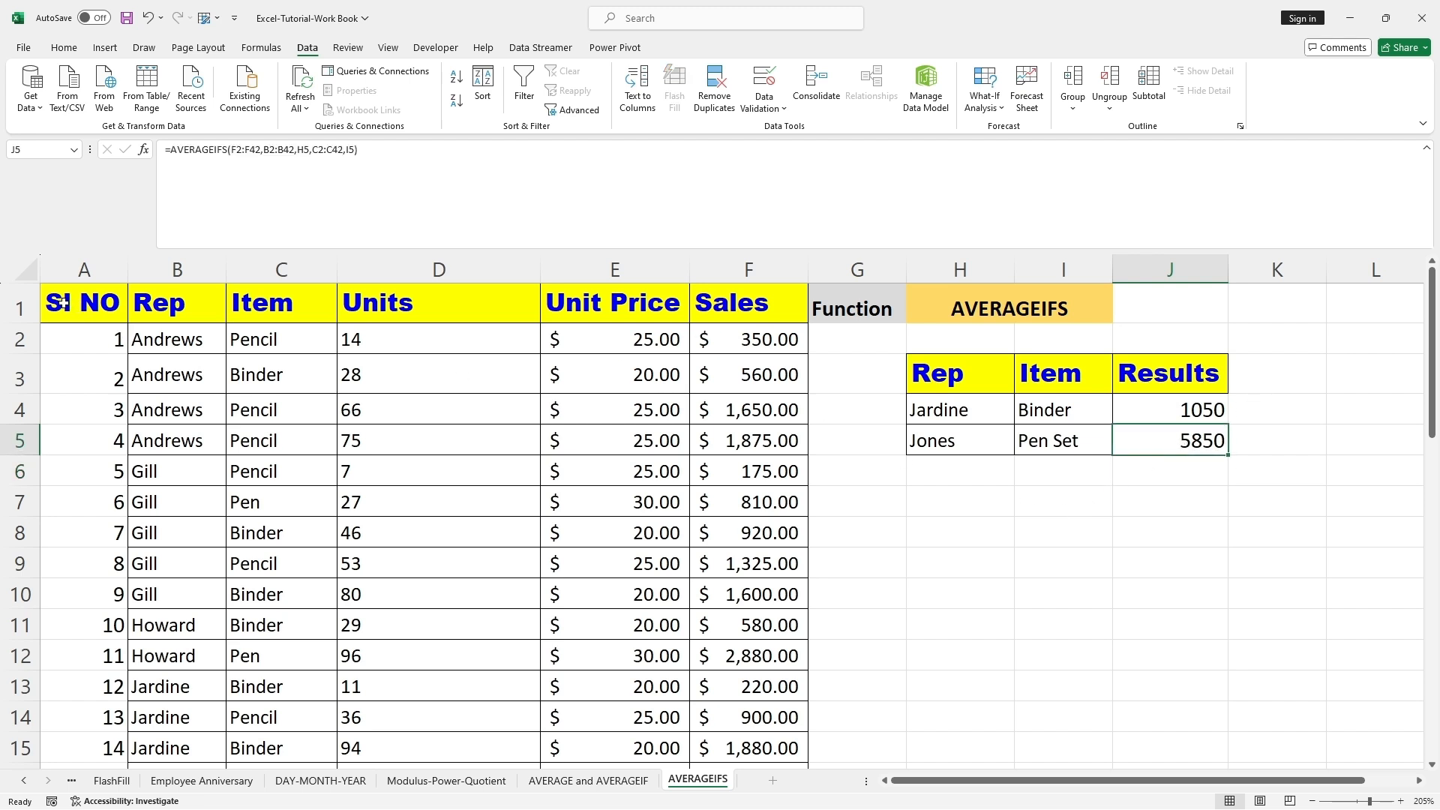
Add filters to headers A1:F1 and show only the rows of the rep named in H5
drag(63, 302, 704, 300)
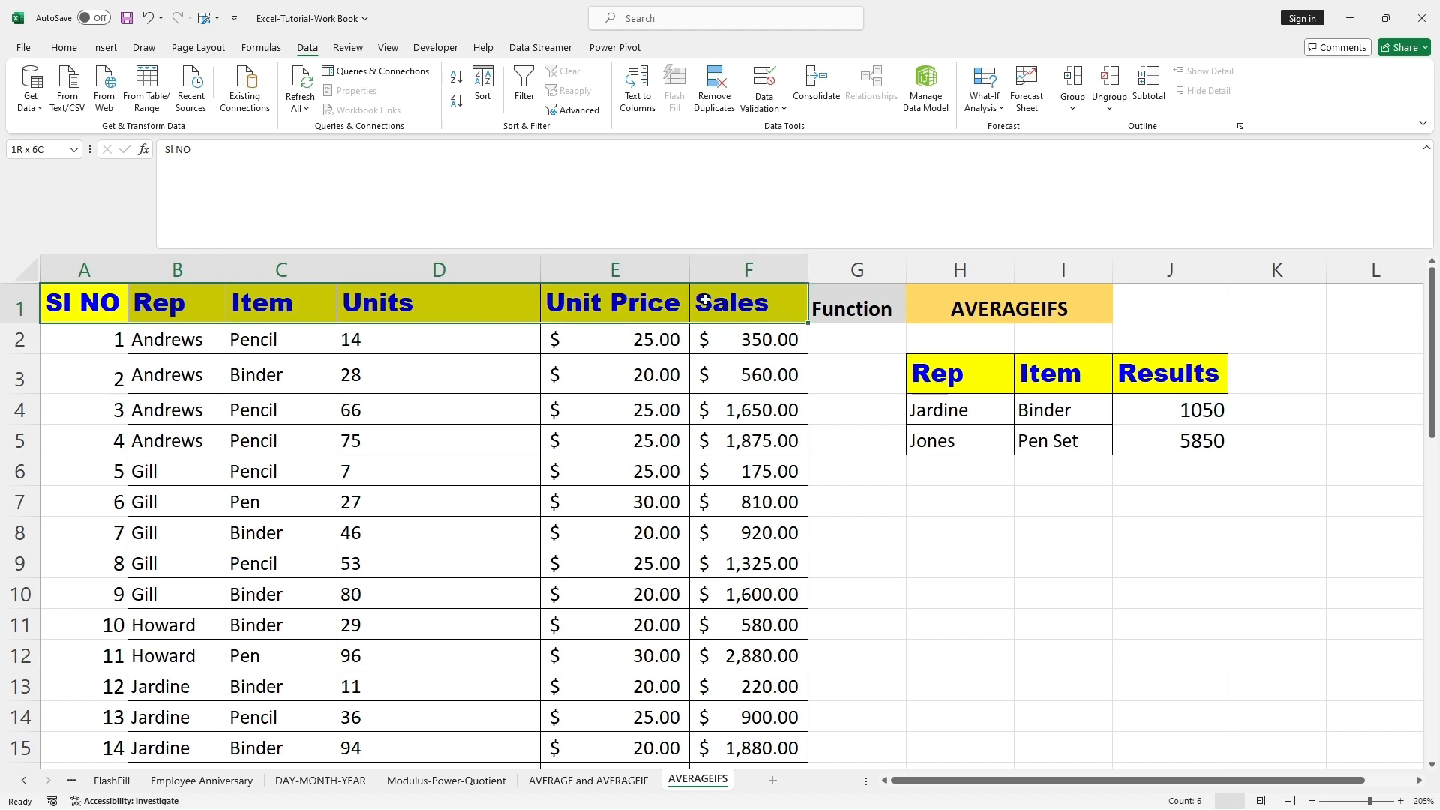
click(525, 113)
click(219, 315)
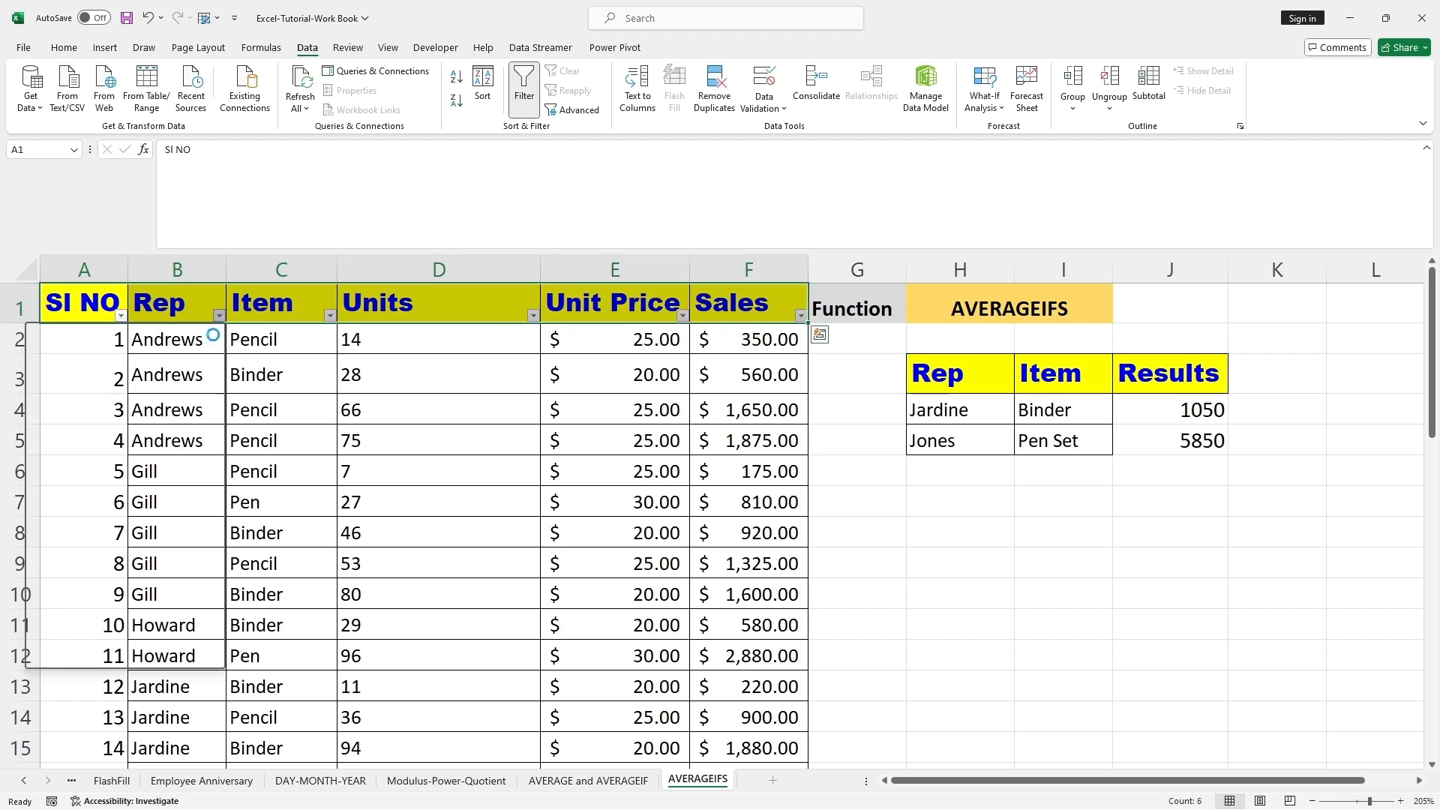
click(96, 511)
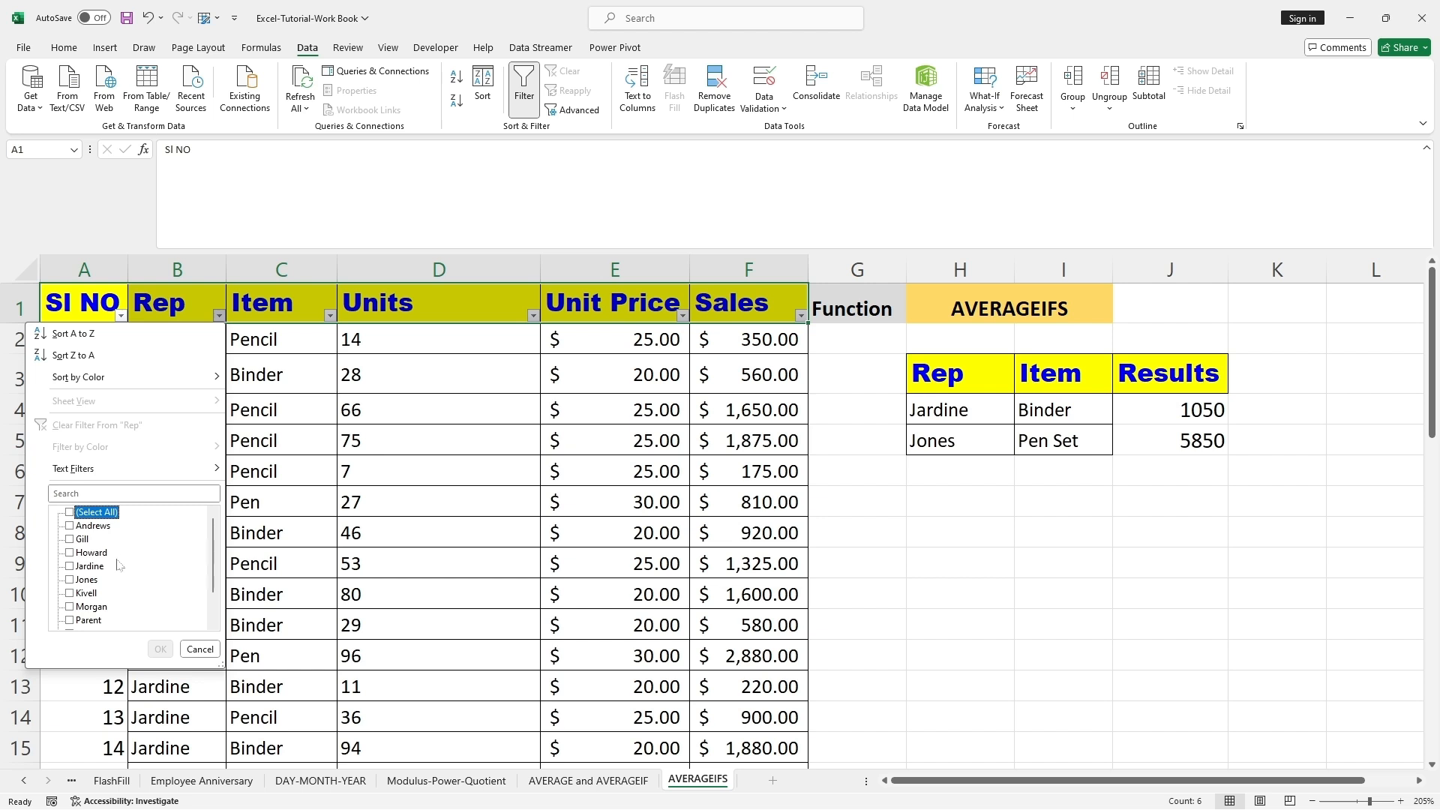
click(88, 580)
click(160, 649)
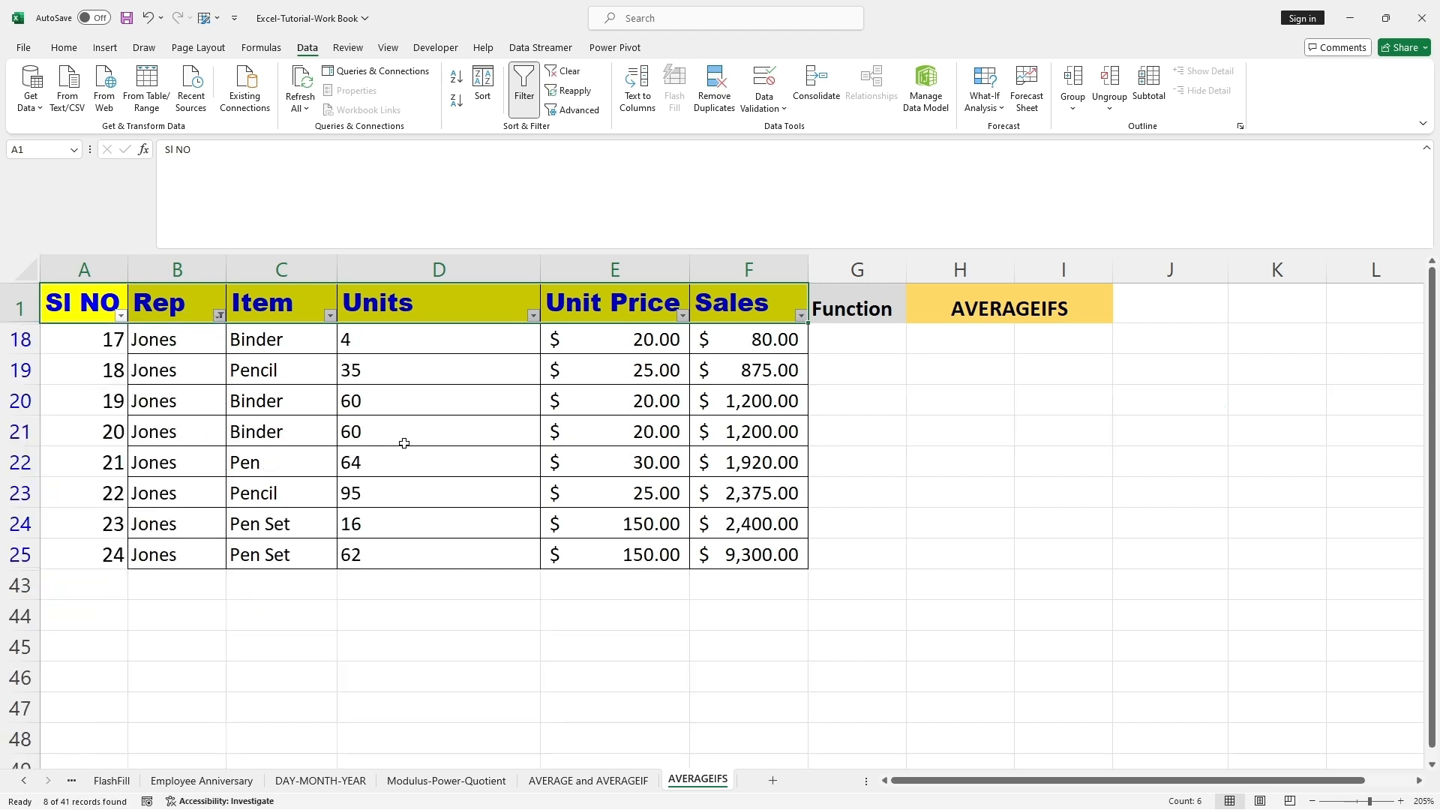
Filter the Item column to show only Pen Set
click(330, 316)
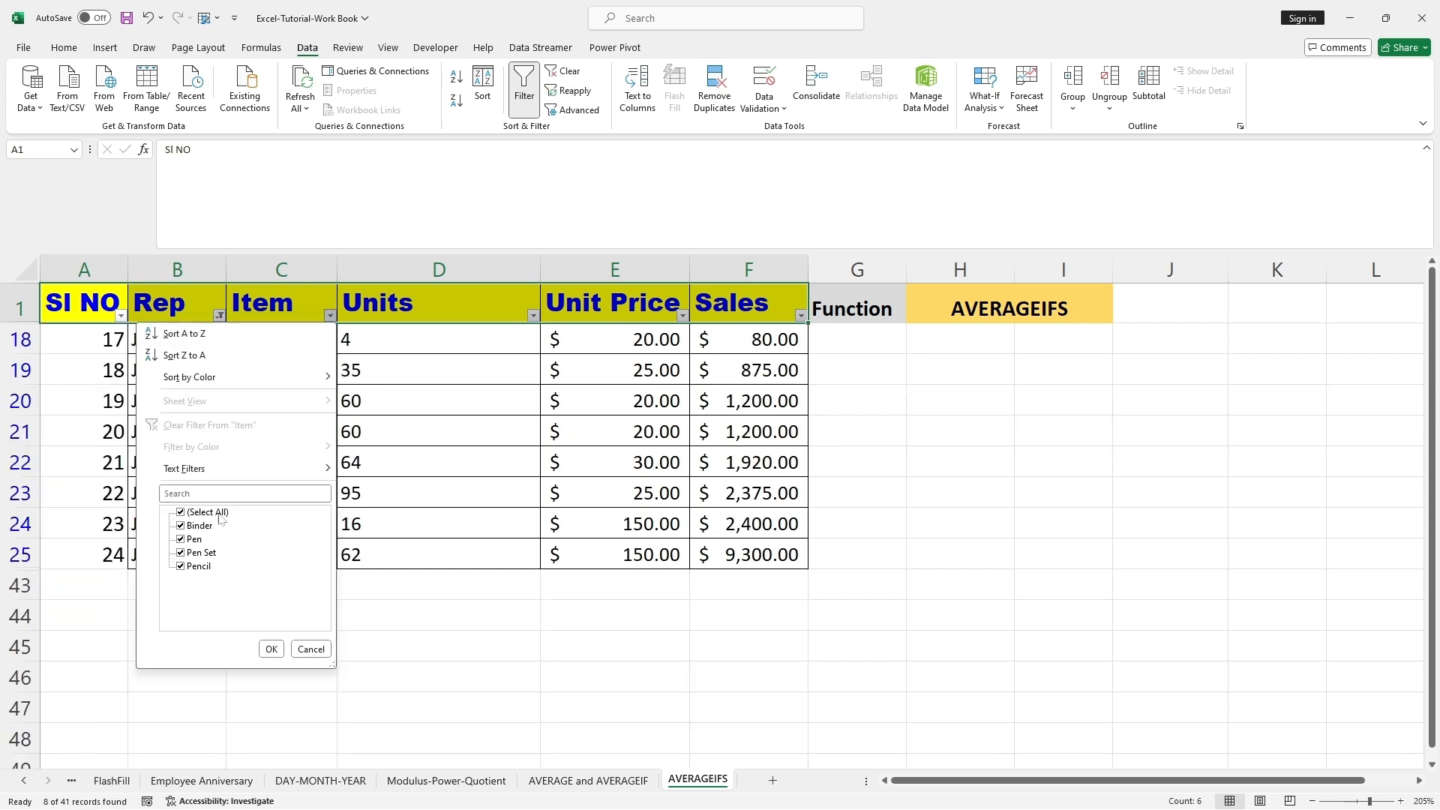
click(213, 513)
click(218, 553)
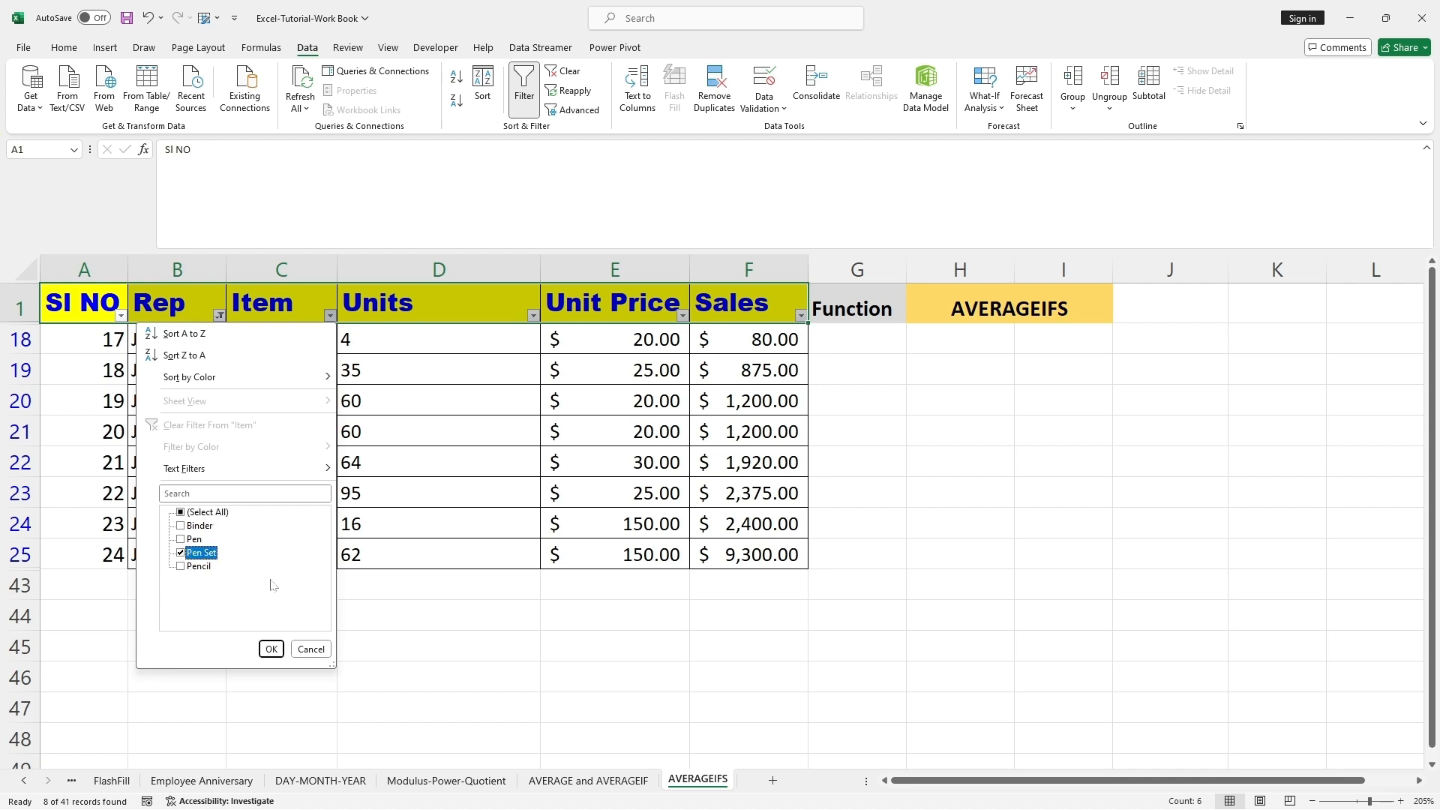
click(270, 650)
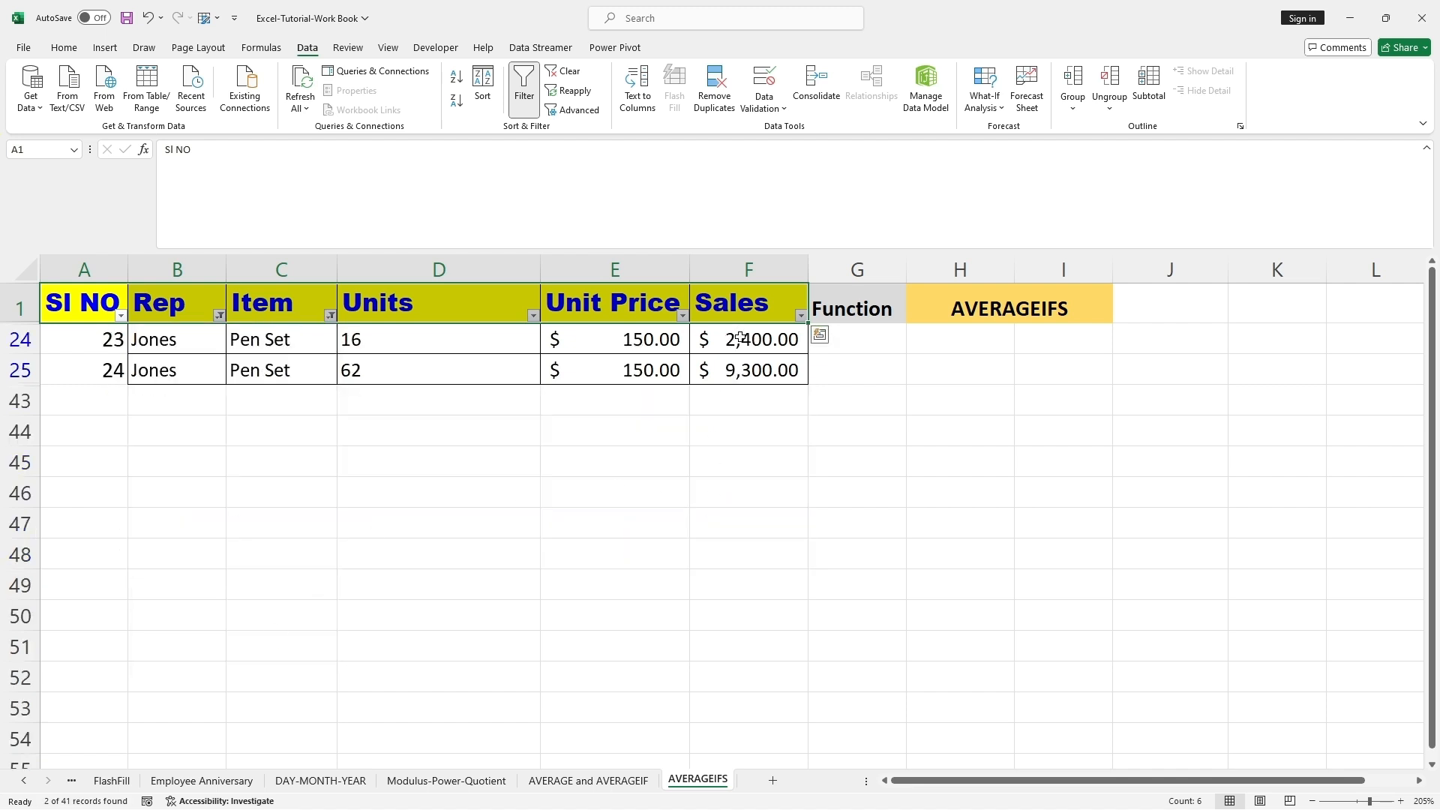
Select the filtered Sales values F24:F25 to check their average, remove the filters and compare with J5
drag(740, 340, 743, 362)
click(749, 493)
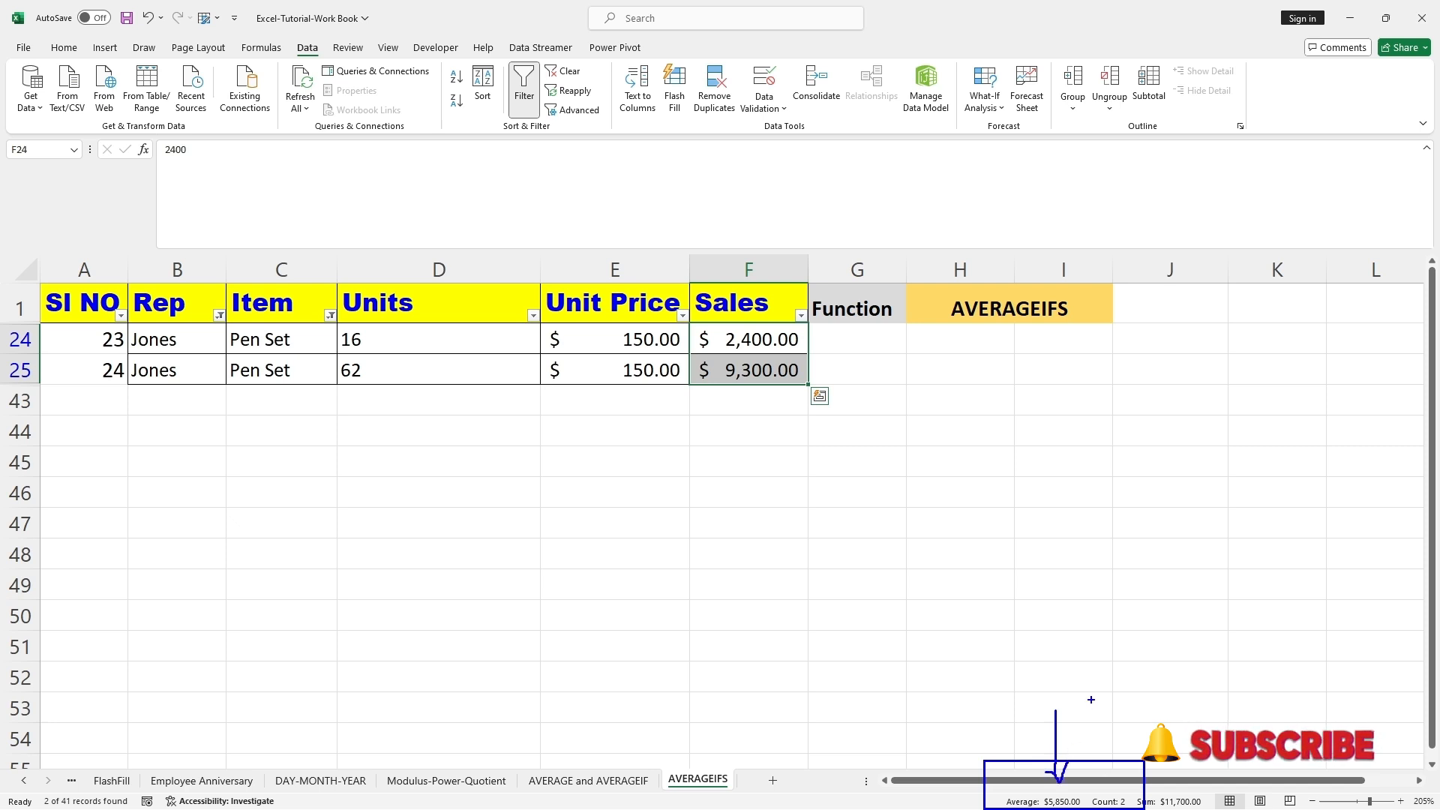
click(523, 105)
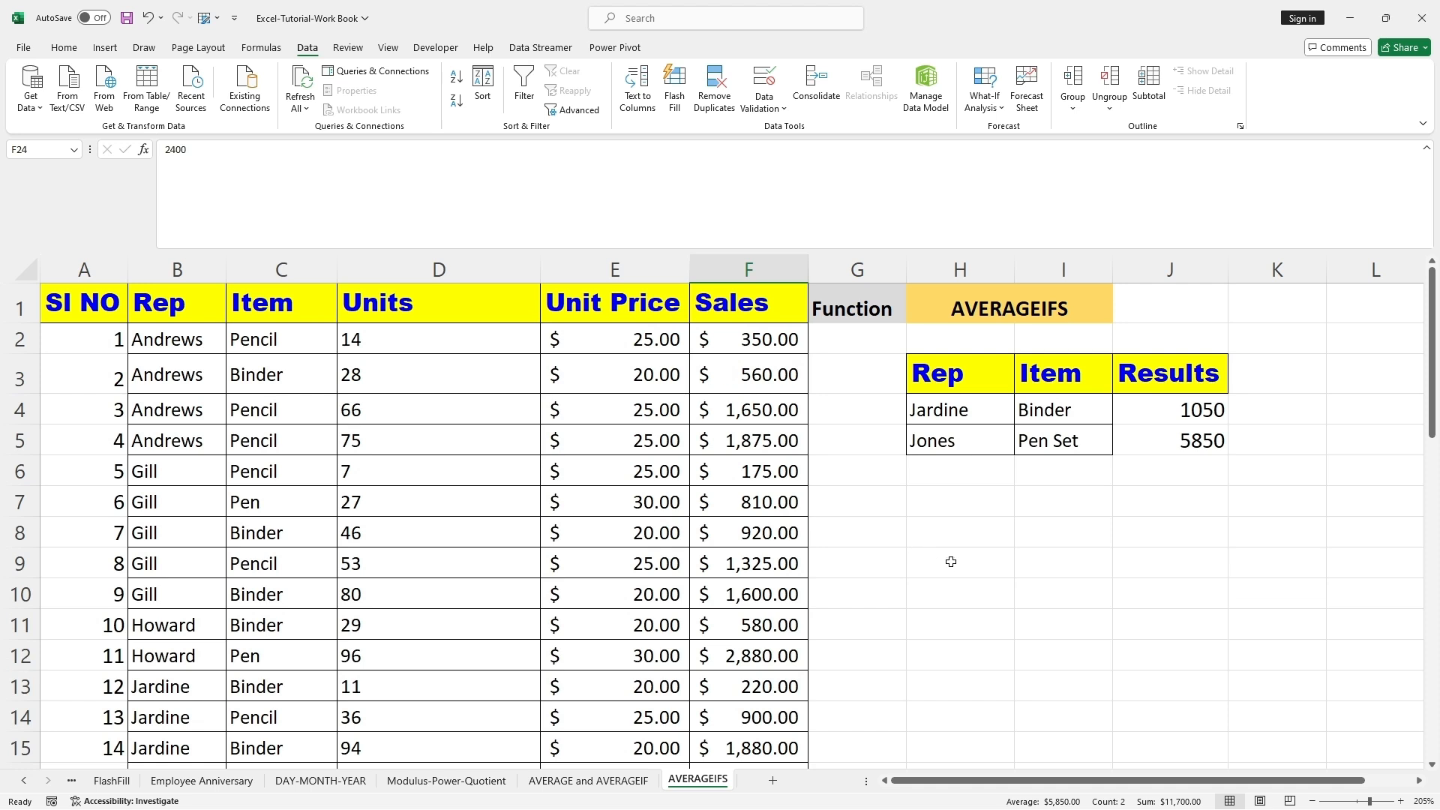
click(965, 526)
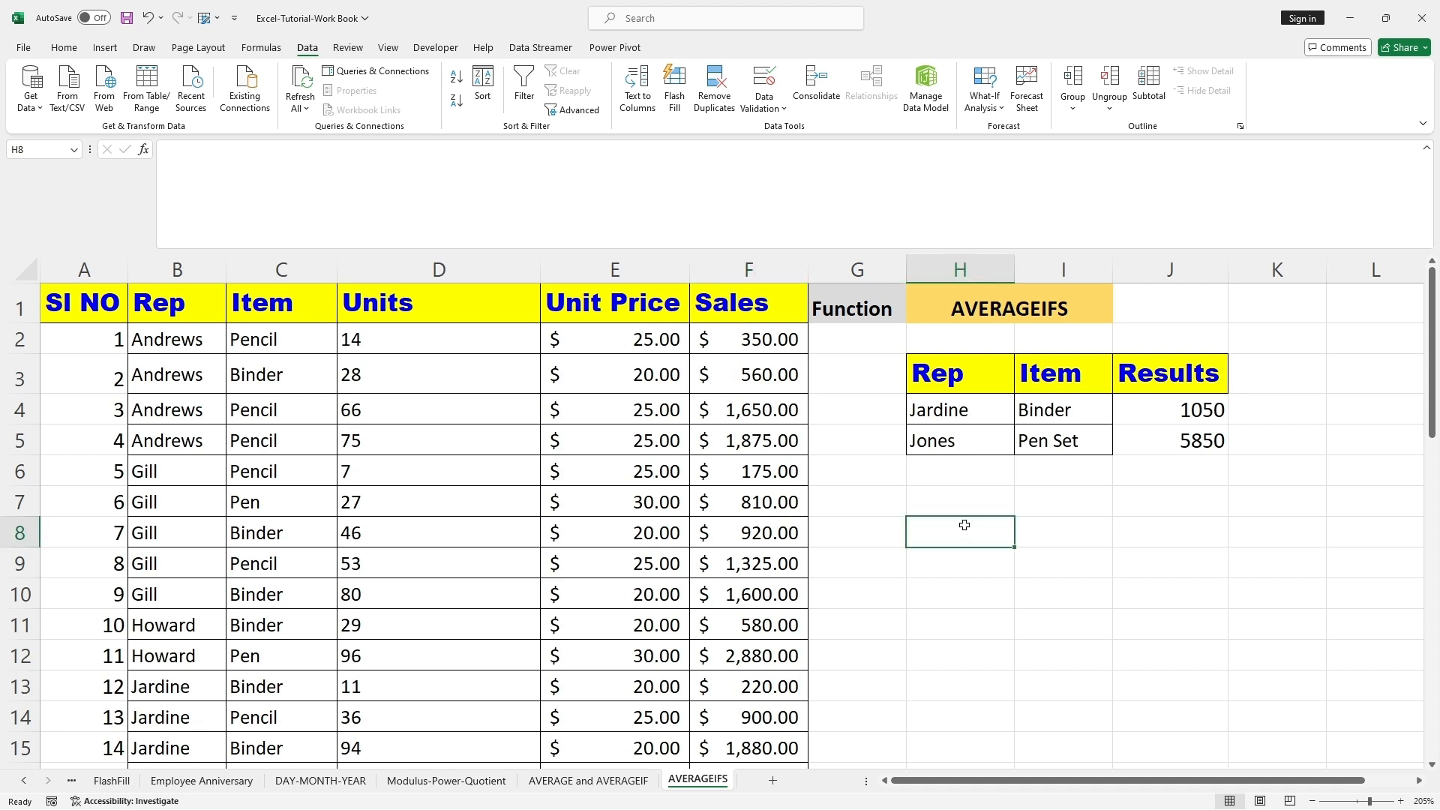
click(1184, 441)
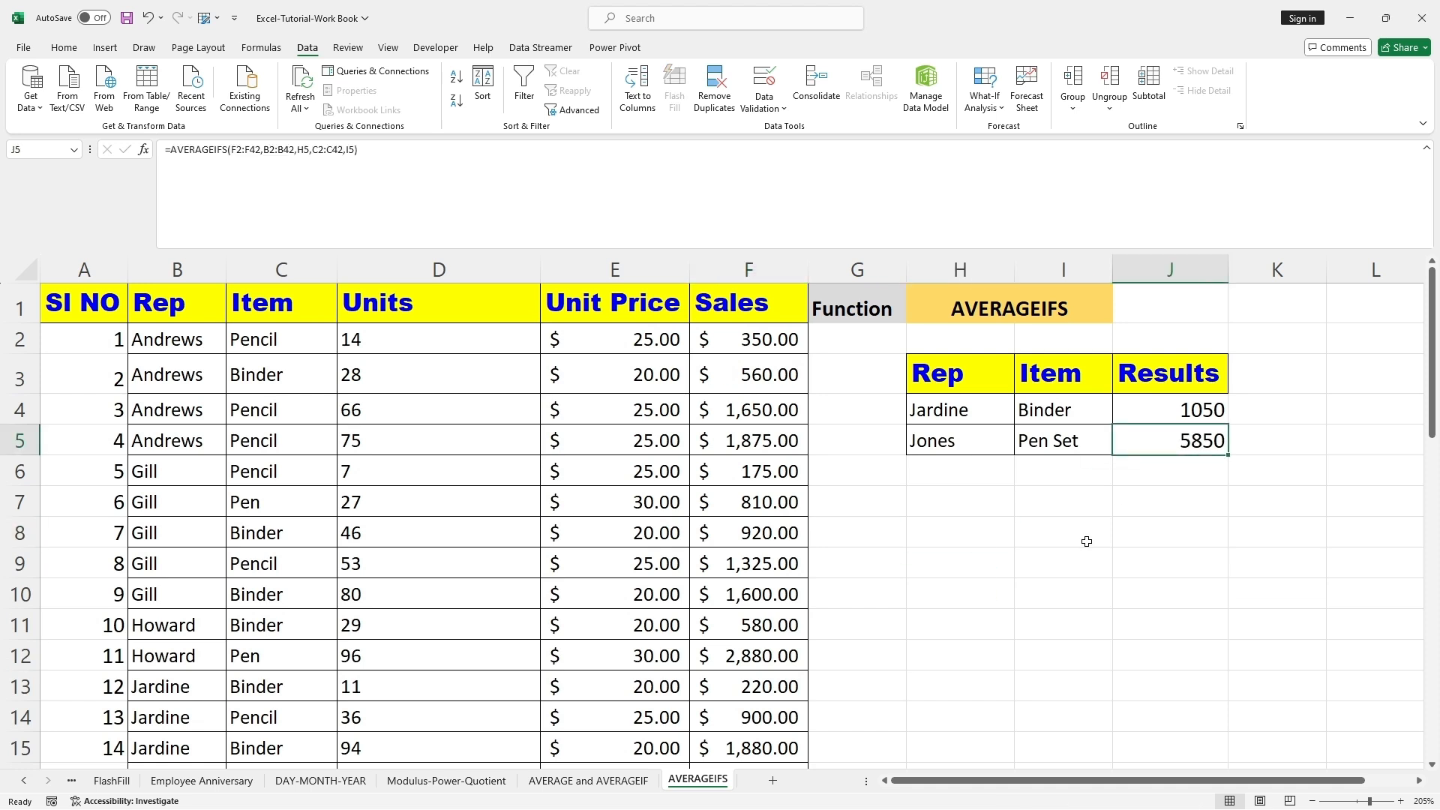